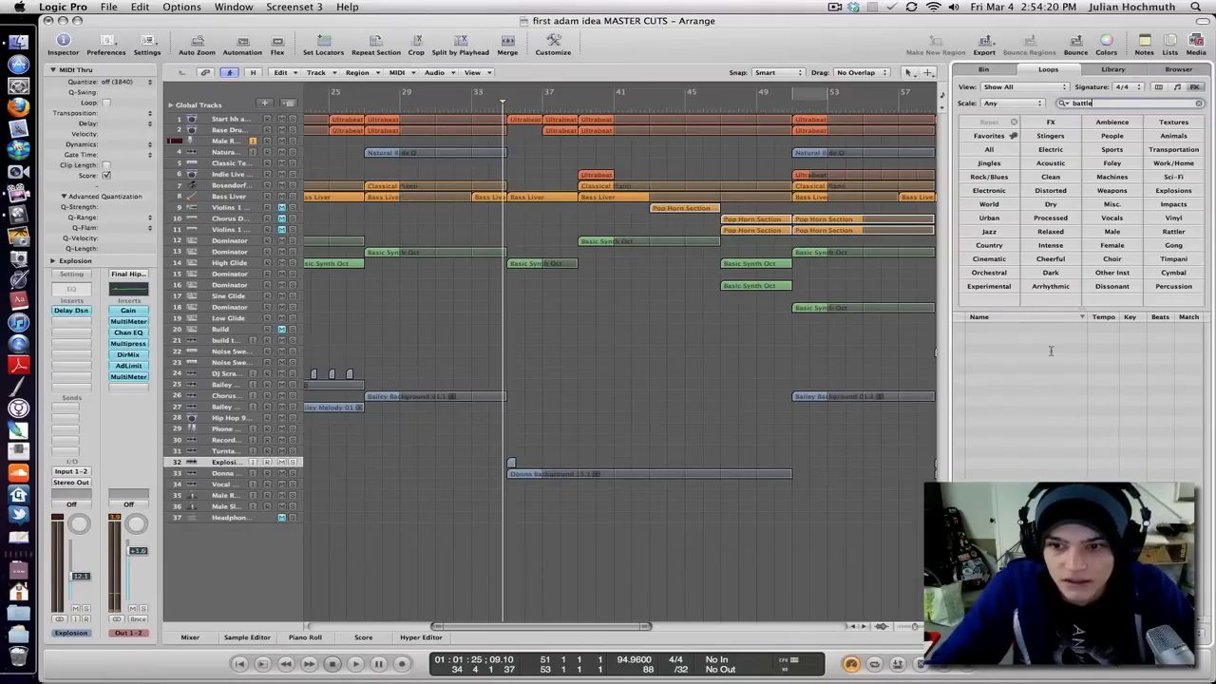
Search the loop library for "battle" and preview the Military Battle WW2 sound effect.
{"action": "key", "text": "Return"}
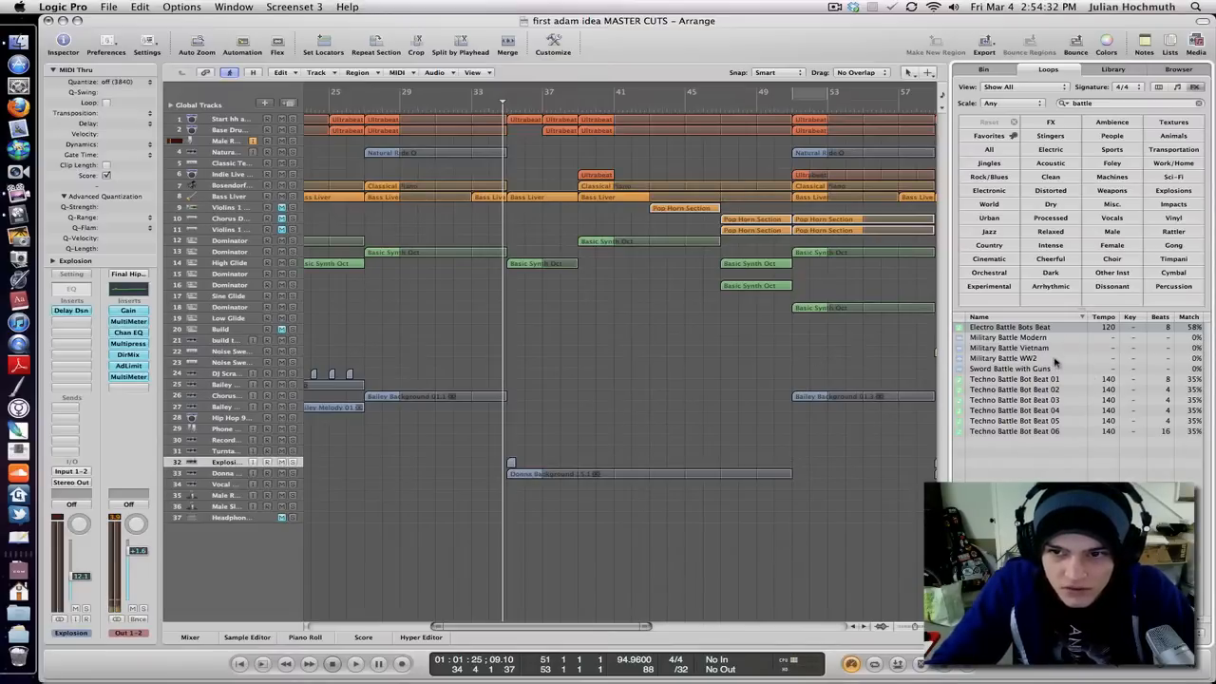
{"action": "left_click", "coordinate": [1054, 360]}
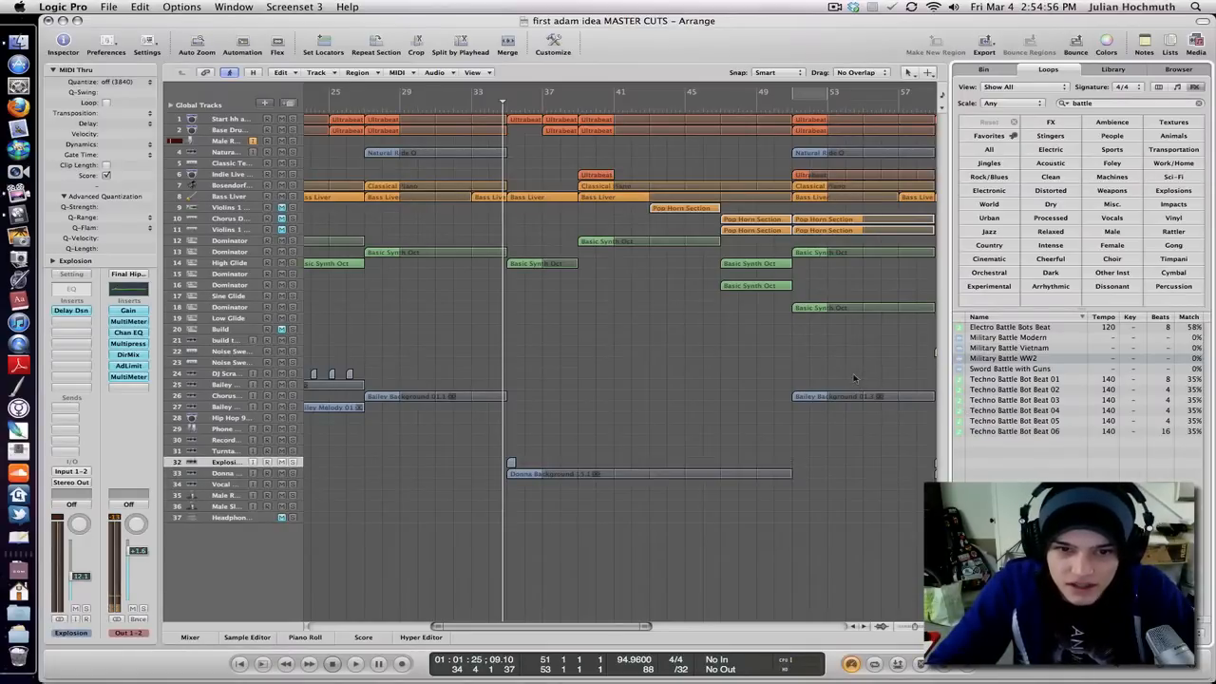
Look through the sections of the arrangement and select the Donna Background 15.1 region starting at bar 35.
{"action": "scroll", "coordinate": [853, 379], "scroll_direction": "right", "scroll_amount": 10}
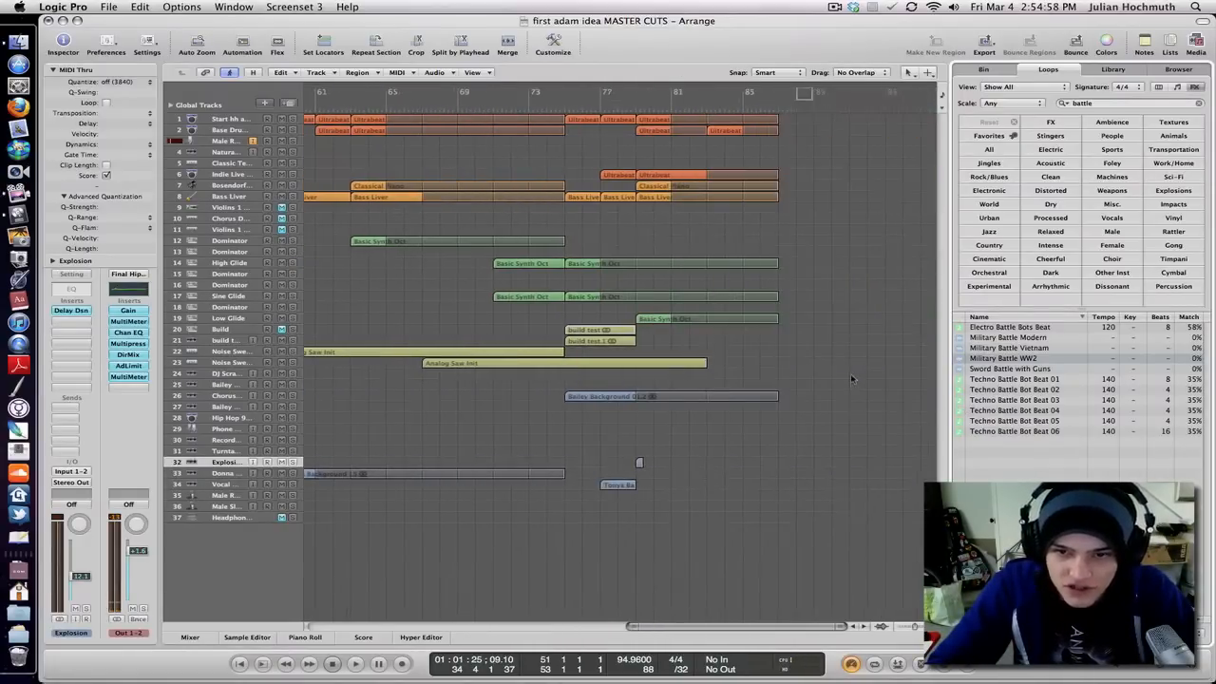
{"action": "scroll", "coordinate": [812, 376], "scroll_direction": "left", "scroll_amount": 7}
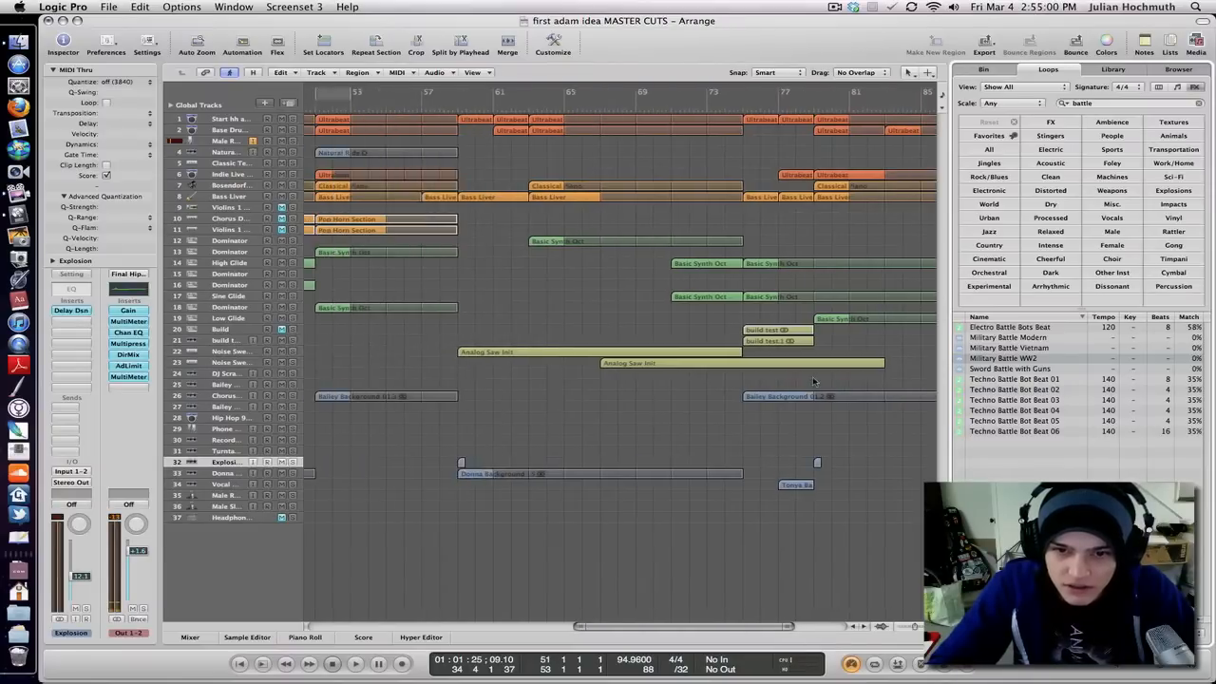
{"action": "scroll", "coordinate": [846, 387], "scroll_direction": "right", "scroll_amount": 3}
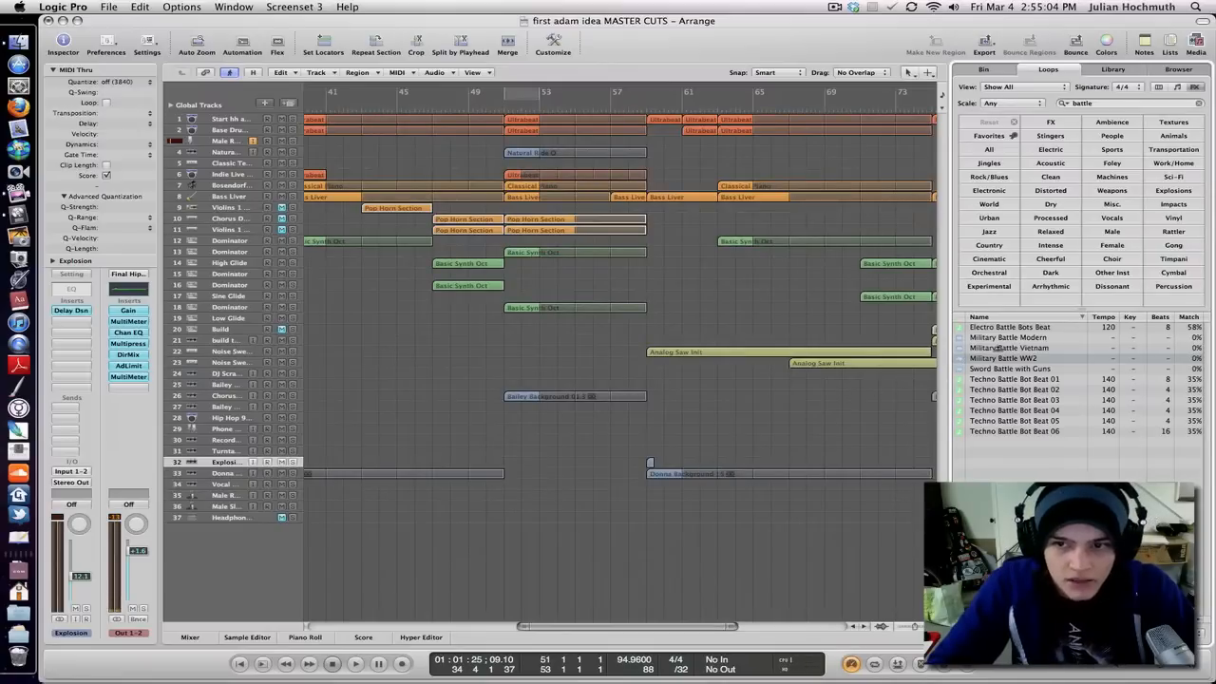
{"action": "scroll", "coordinate": [753, 410], "scroll_direction": "left", "scroll_amount": 6}
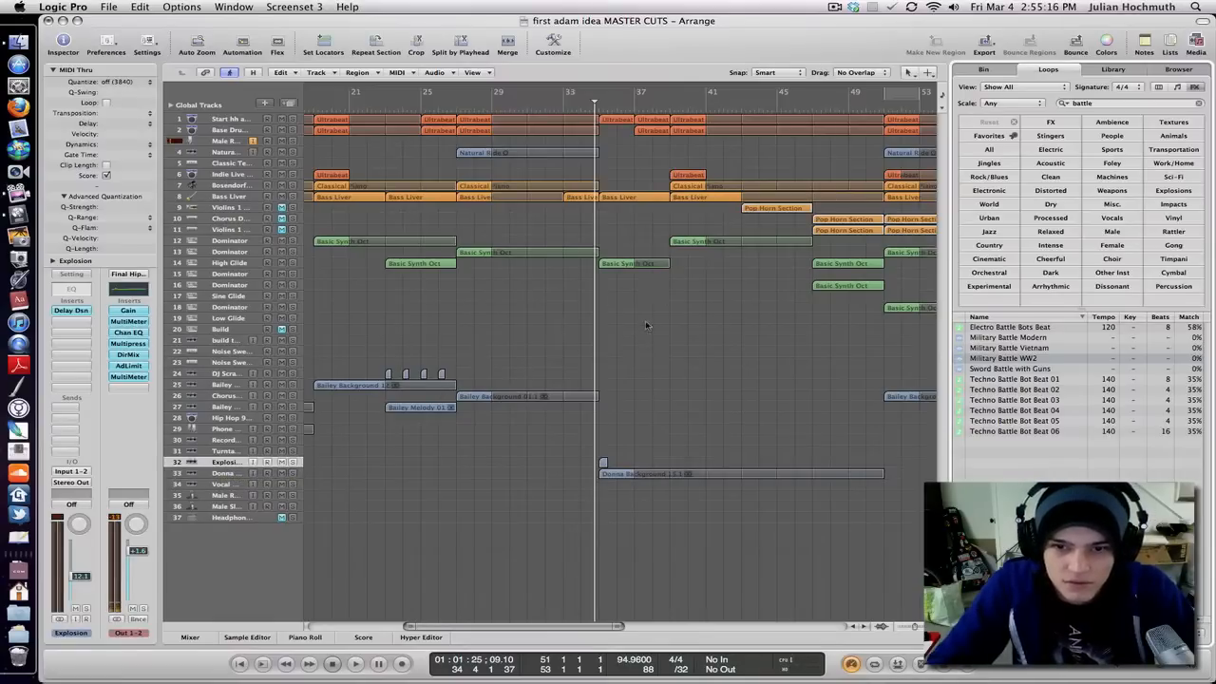
{"action": "scroll", "coordinate": [599, 476], "scroll_direction": "right", "scroll_amount": 3}
{"action": "left_click", "coordinate": [566, 478]}
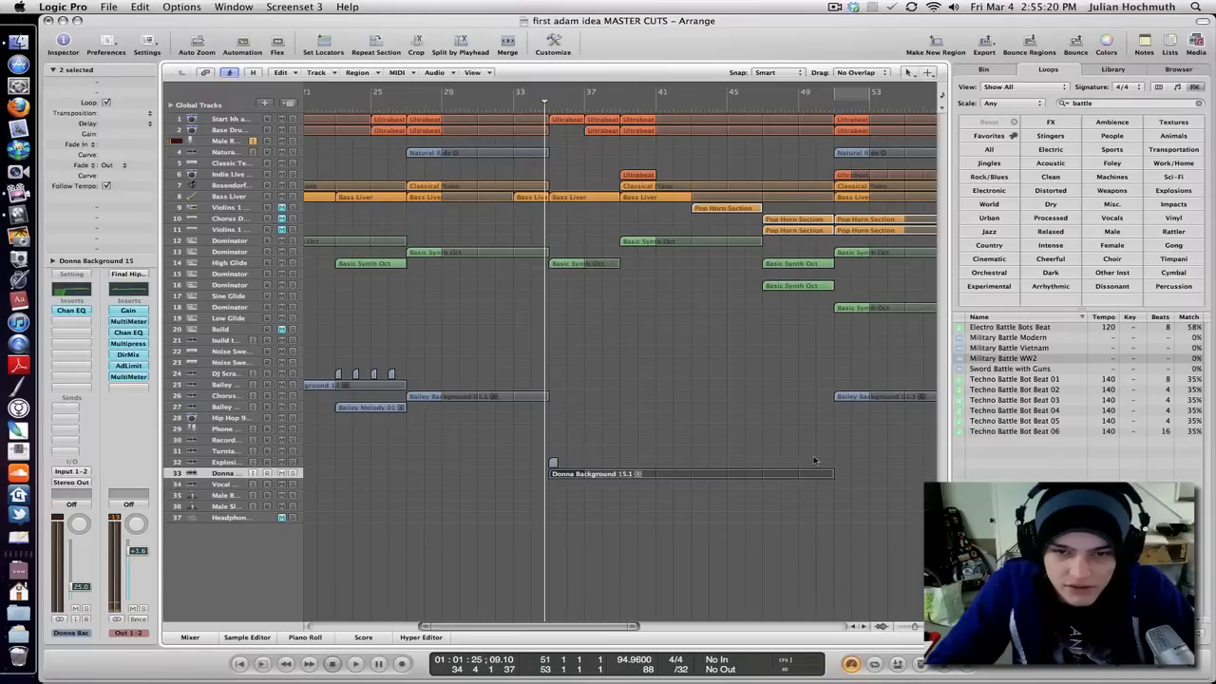
Replace the loop search term with "dona" and run the search.
{"action": "double_click", "coordinate": [1114, 105]}
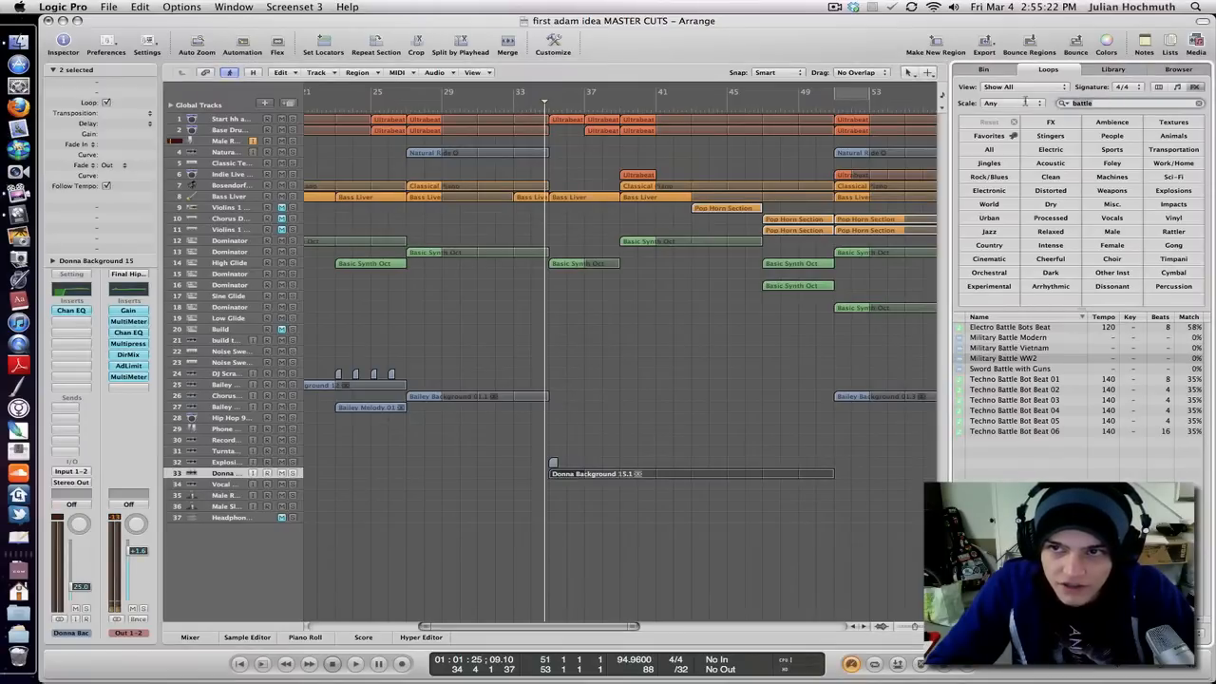
{"action": "type", "text": "do"}
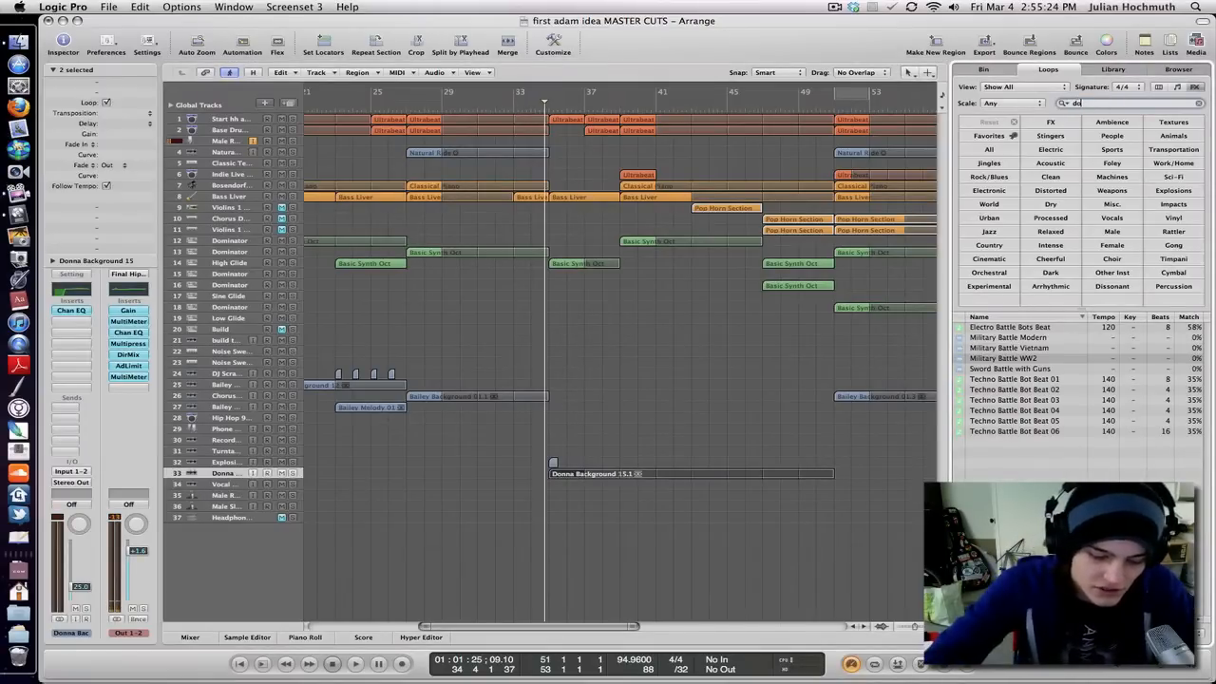
{"action": "type", "text": "na"}
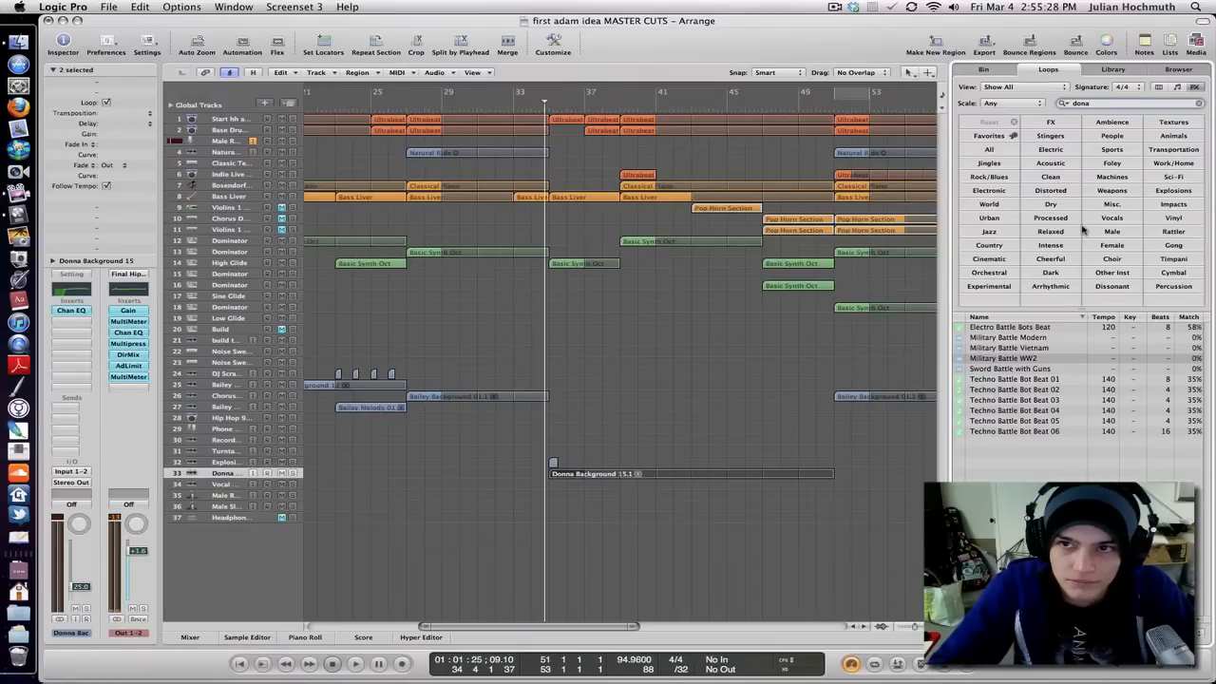
{"action": "key", "text": "Return"}
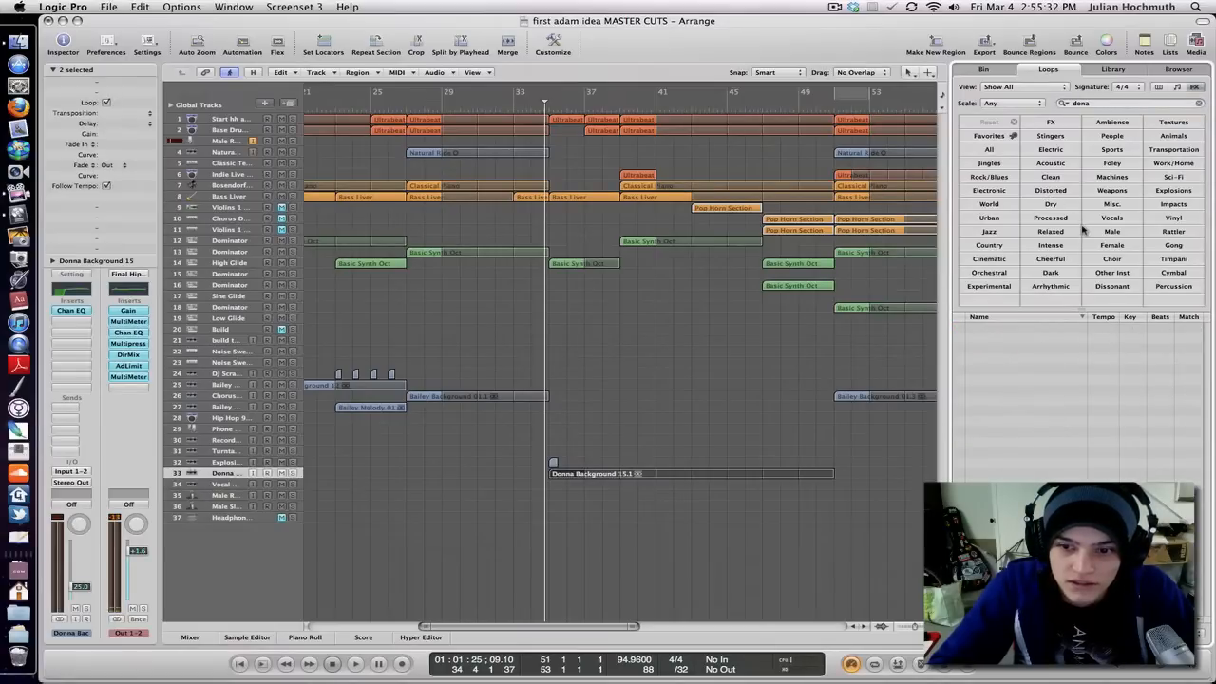
Filter the loops to Vocals, search for "donna", and look through the Donna Background loops.
{"action": "left_click", "coordinate": [1115, 223]}
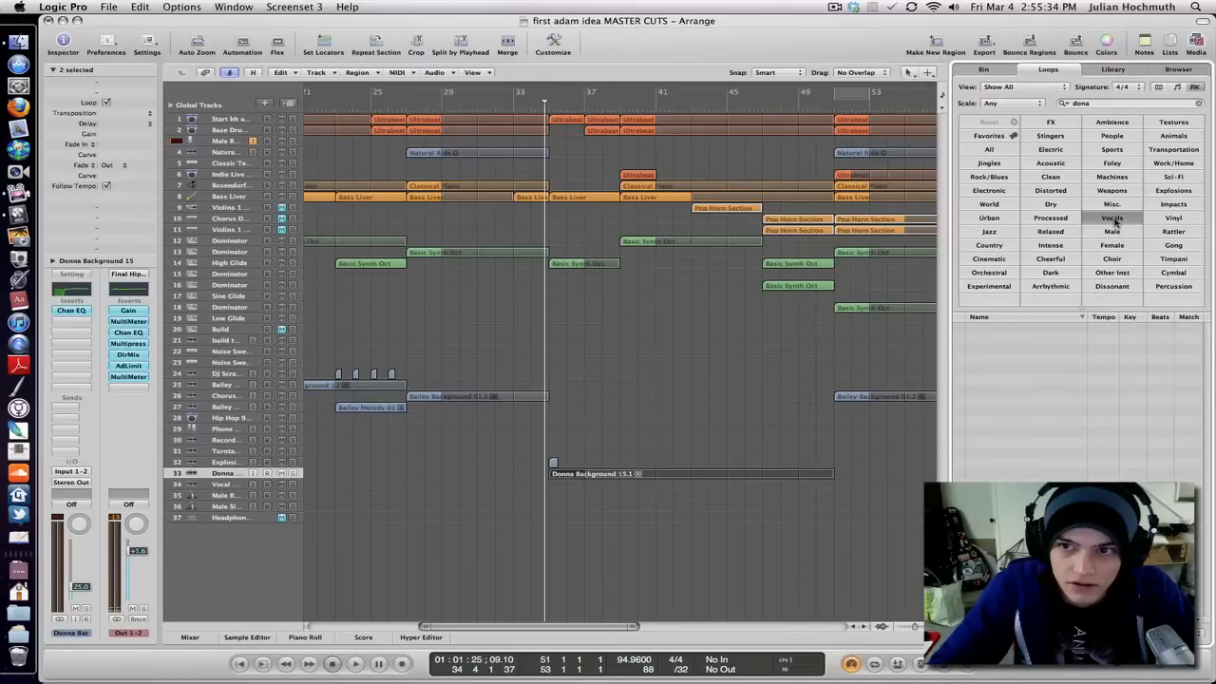
{"action": "double_click", "coordinate": [1099, 105]}
{"action": "key", "text": "BackSpace"}
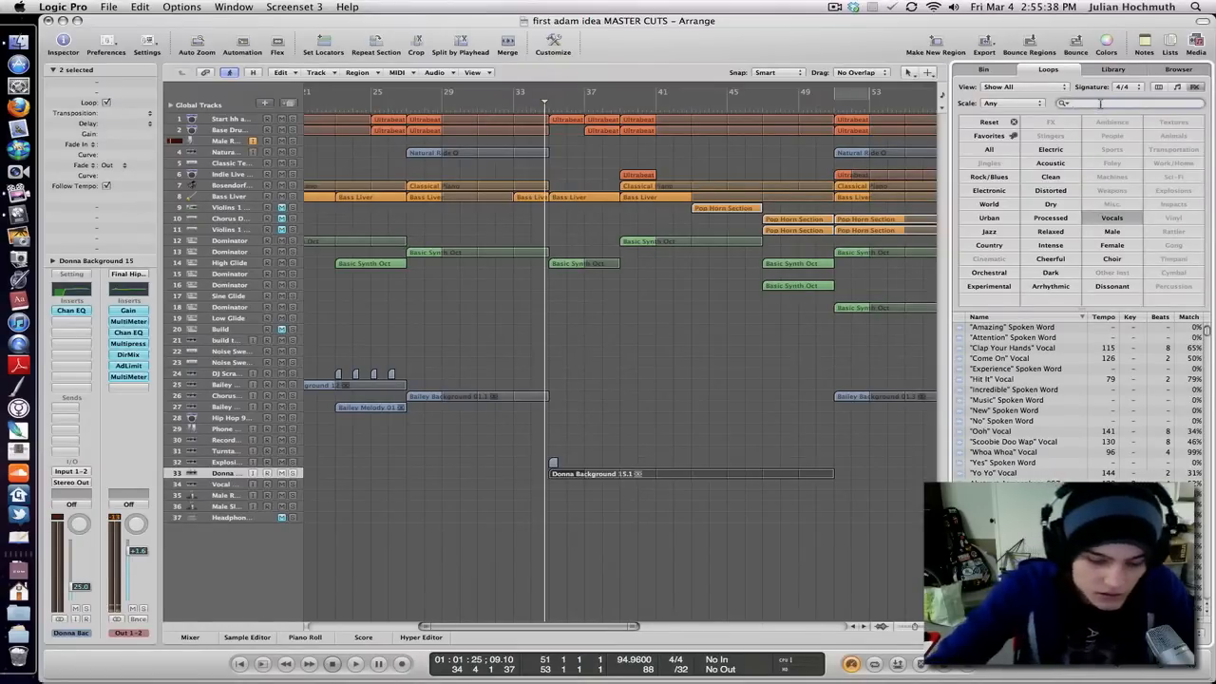
{"action": "type", "text": "donn"}
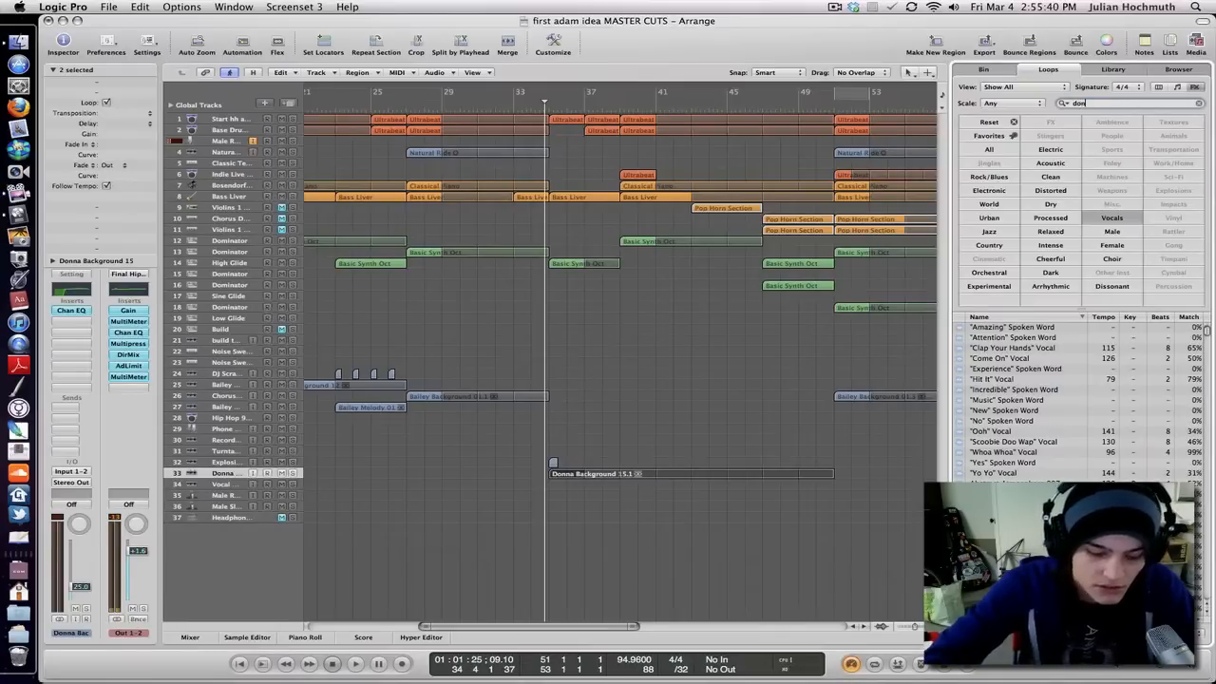
{"action": "type", "text": "a"}
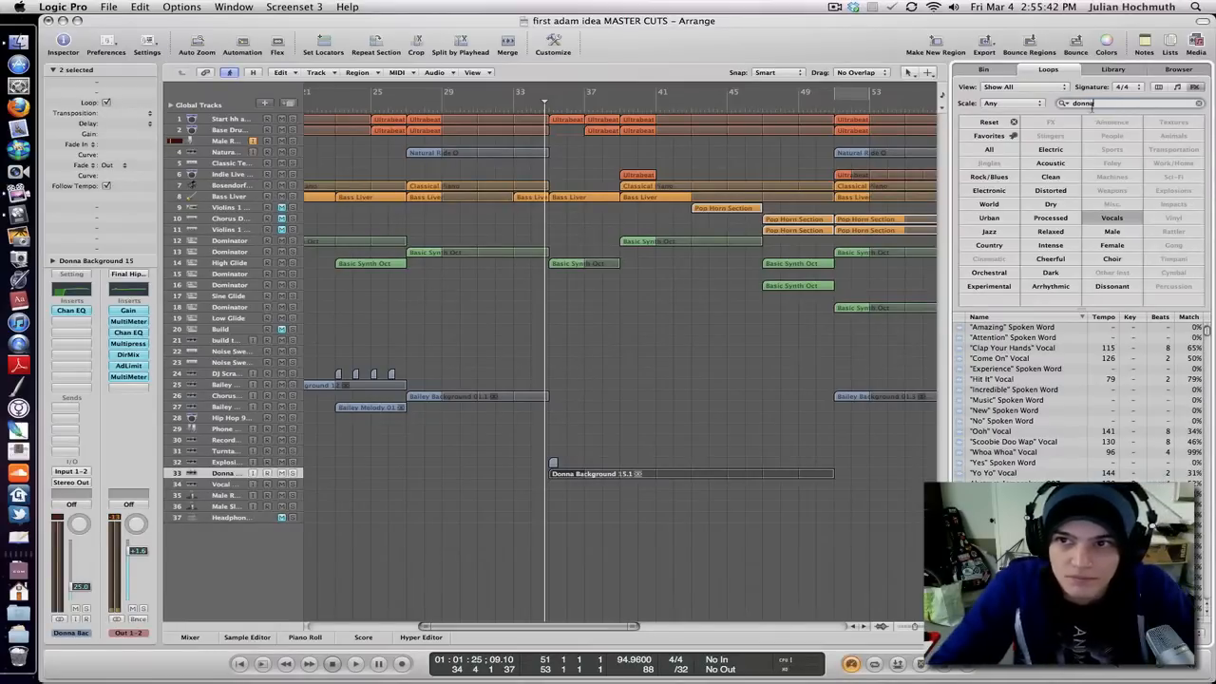
{"action": "key", "text": "Return"}
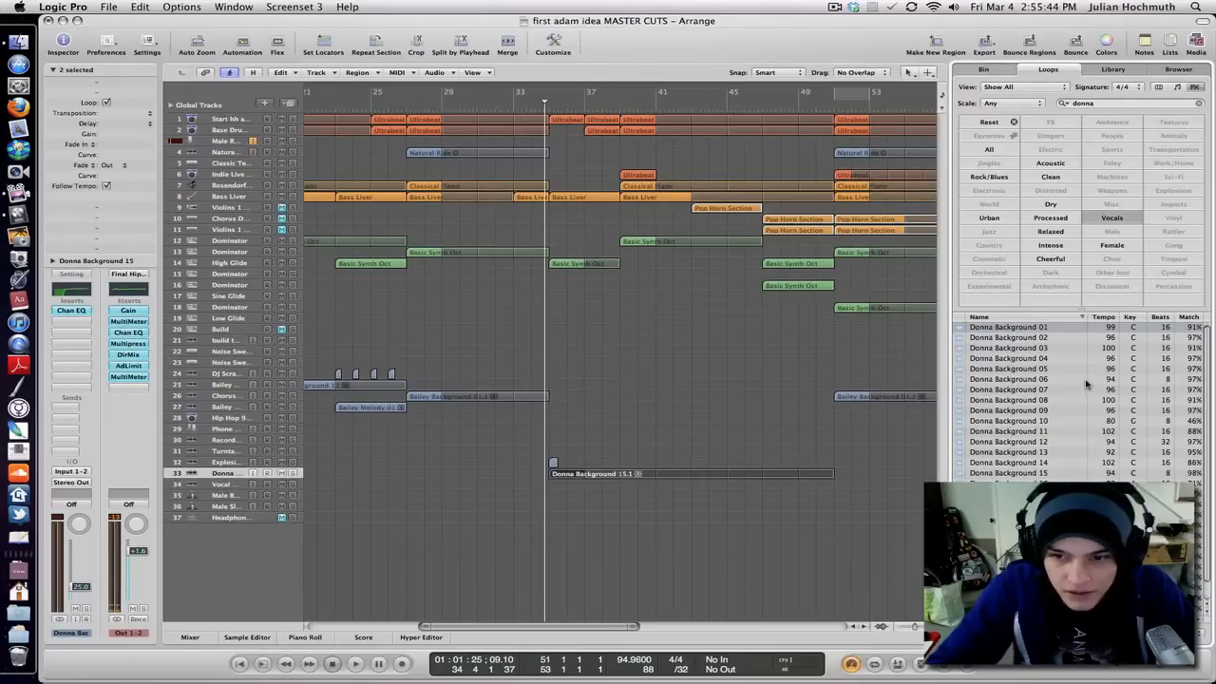
{"action": "scroll", "coordinate": [1086, 383], "scroll_direction": "down", "scroll_amount": 1}
{"action": "scroll", "coordinate": [1086, 383], "scroll_direction": "down", "scroll_amount": 2}
{"action": "scroll", "coordinate": [1089, 389], "scroll_direction": "up", "scroll_amount": 4}
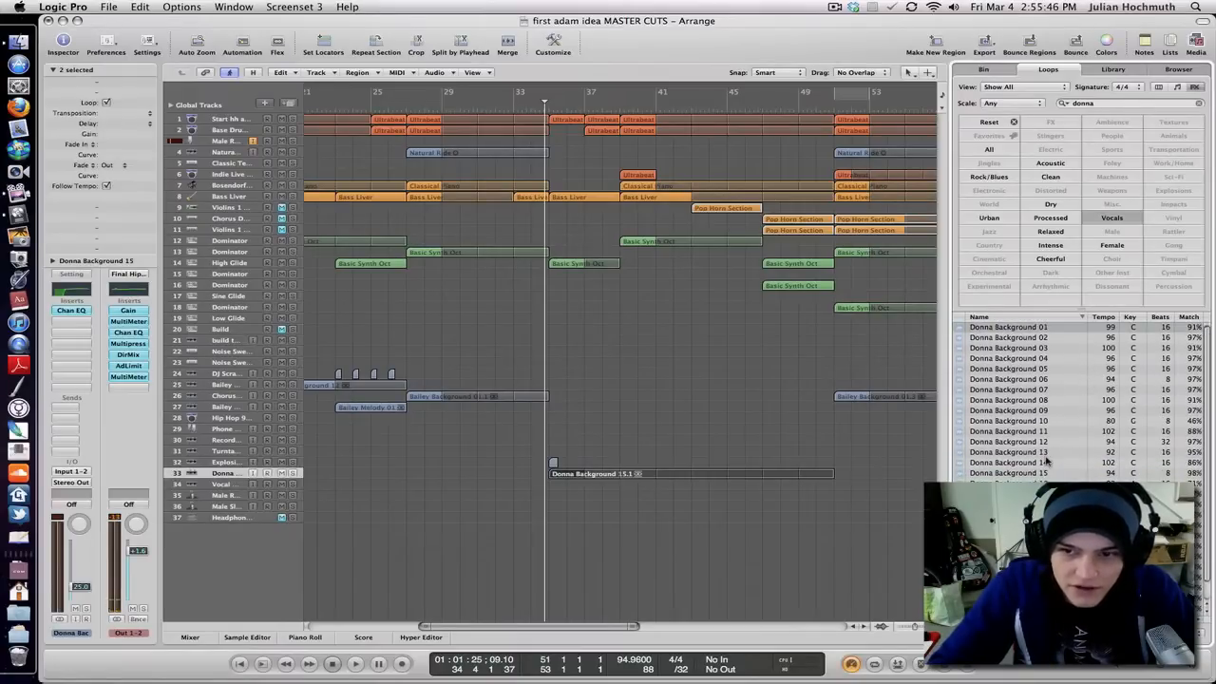
Solo the Donna Background 15.1 region and listen to it, then stop playback and turn solo off.
{"action": "left_click", "coordinate": [647, 526]}
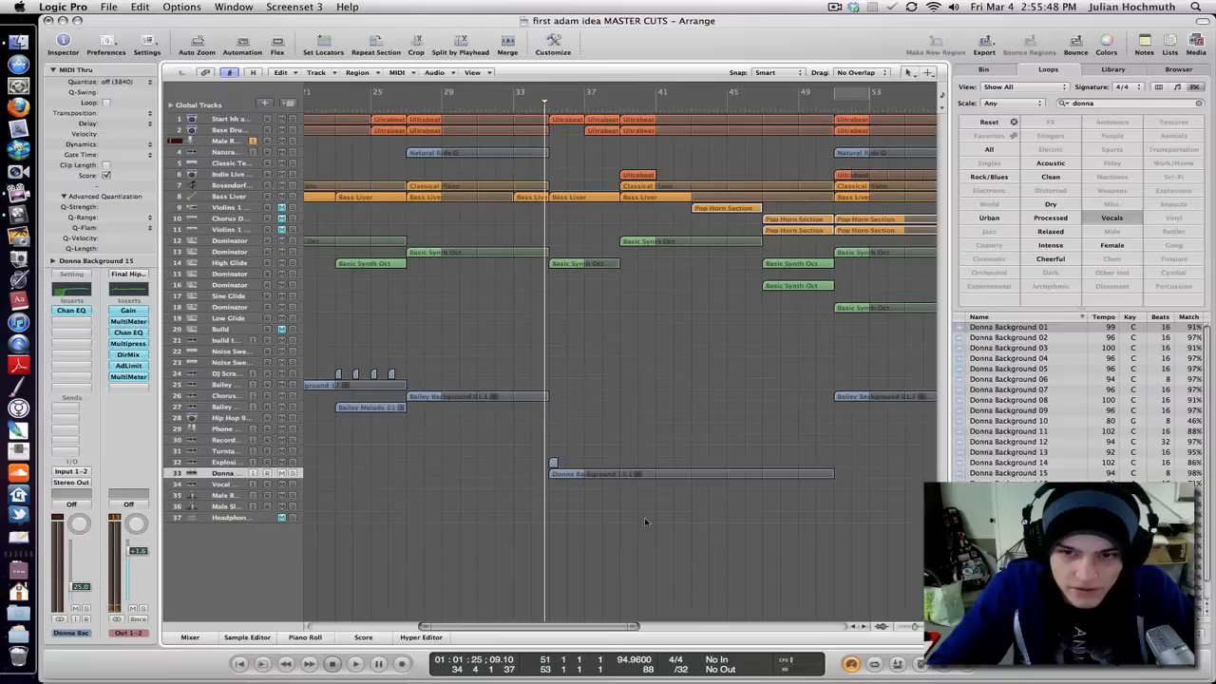
{"action": "left_click", "coordinate": [571, 475]}
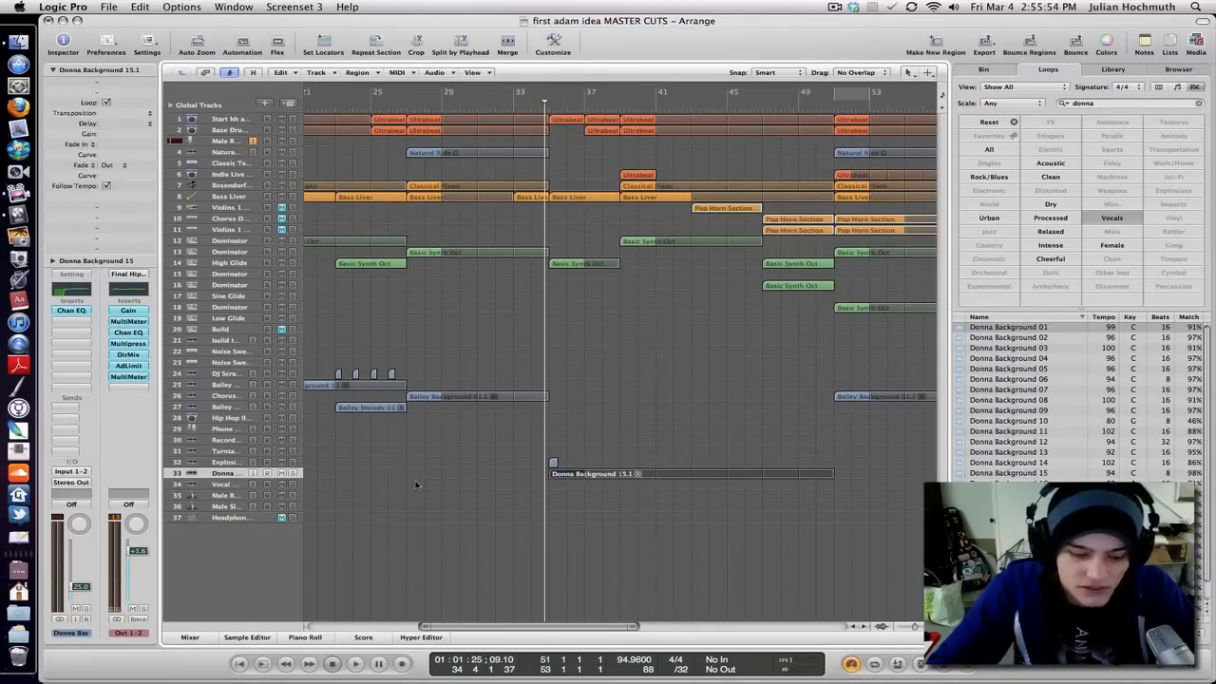
{"action": "key", "text": "s"}
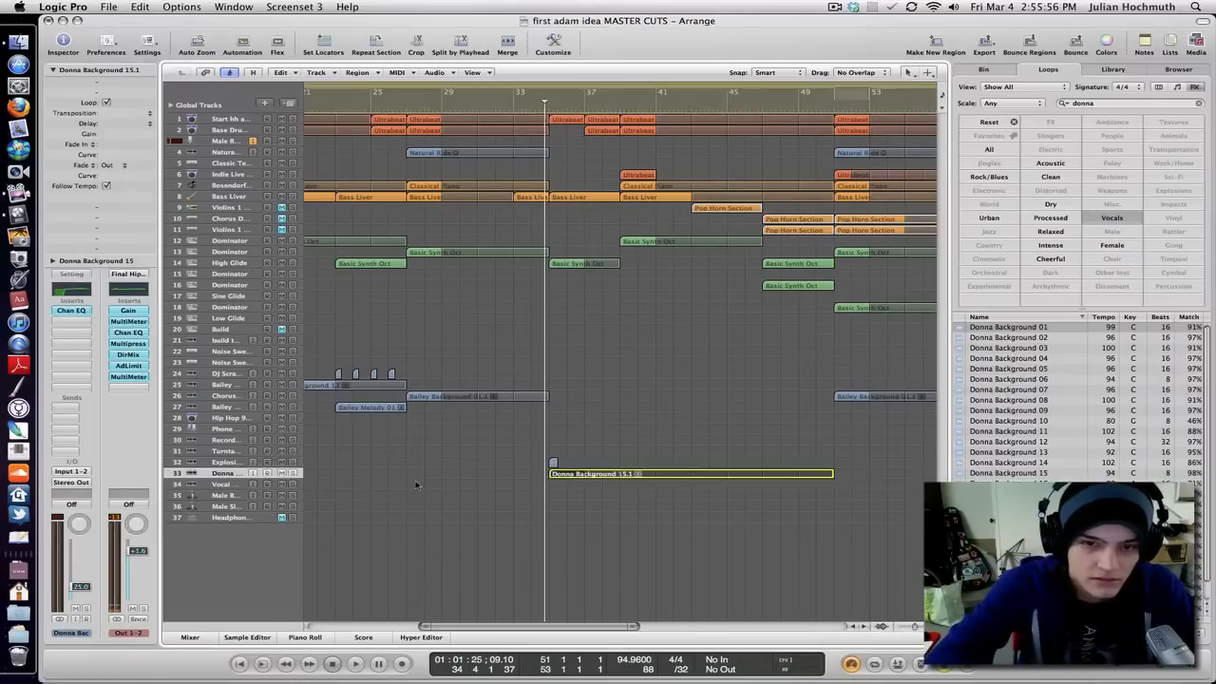
{"action": "key", "text": "space"}
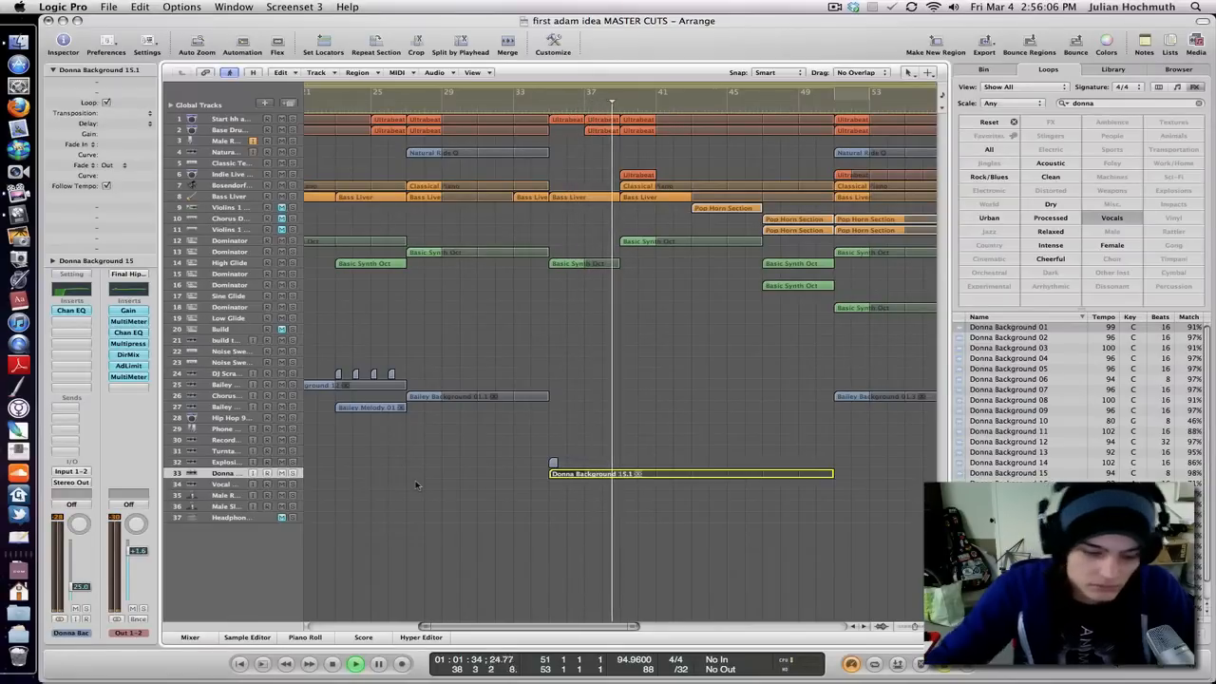
{"action": "left_click", "coordinate": [415, 485]}
{"action": "key", "text": "space"}
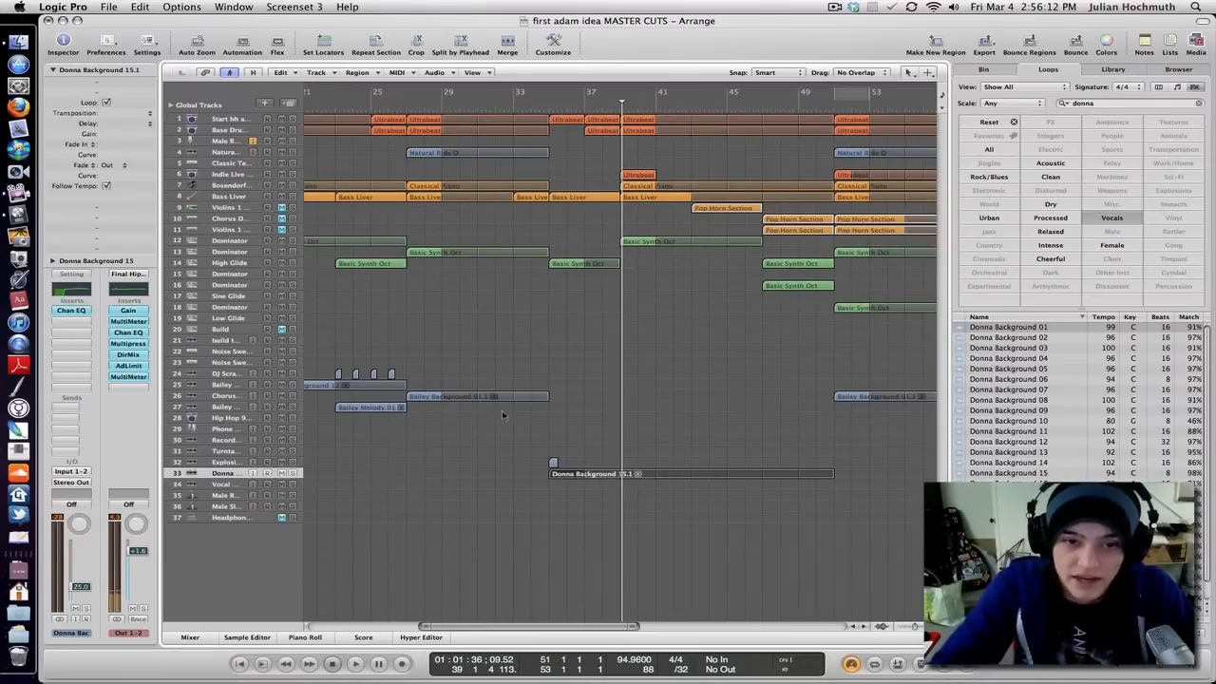
Examine where the Bailey Background 01 vocal regions recur on the chorus track, including the one starting at bar 51.
{"action": "scroll", "coordinate": [480, 411], "scroll_direction": "left", "scroll_amount": 10}
{"action": "left_click", "coordinate": [458, 411]}
{"action": "scroll", "coordinate": [458, 411], "scroll_direction": "right", "scroll_amount": 15}
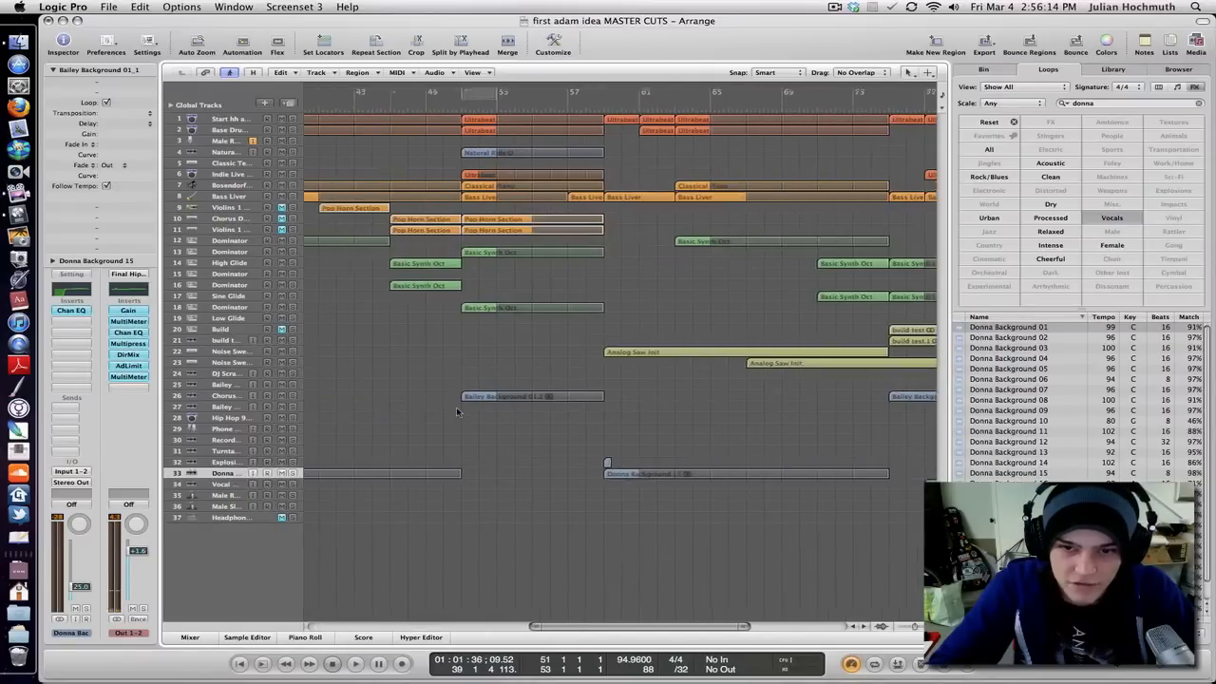
{"action": "left_click_drag", "start_coordinate": [577, 397], "coordinate": [578, 398]}
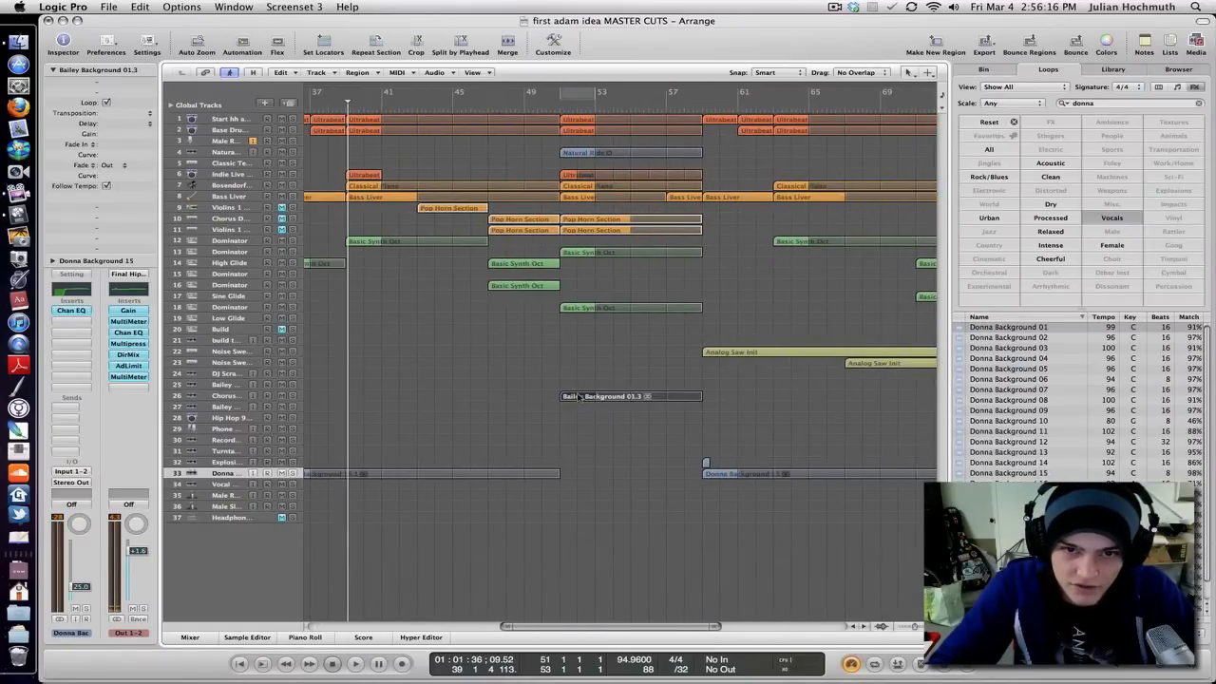
{"action": "scroll", "coordinate": [583, 399], "scroll_direction": "left", "scroll_amount": 2}
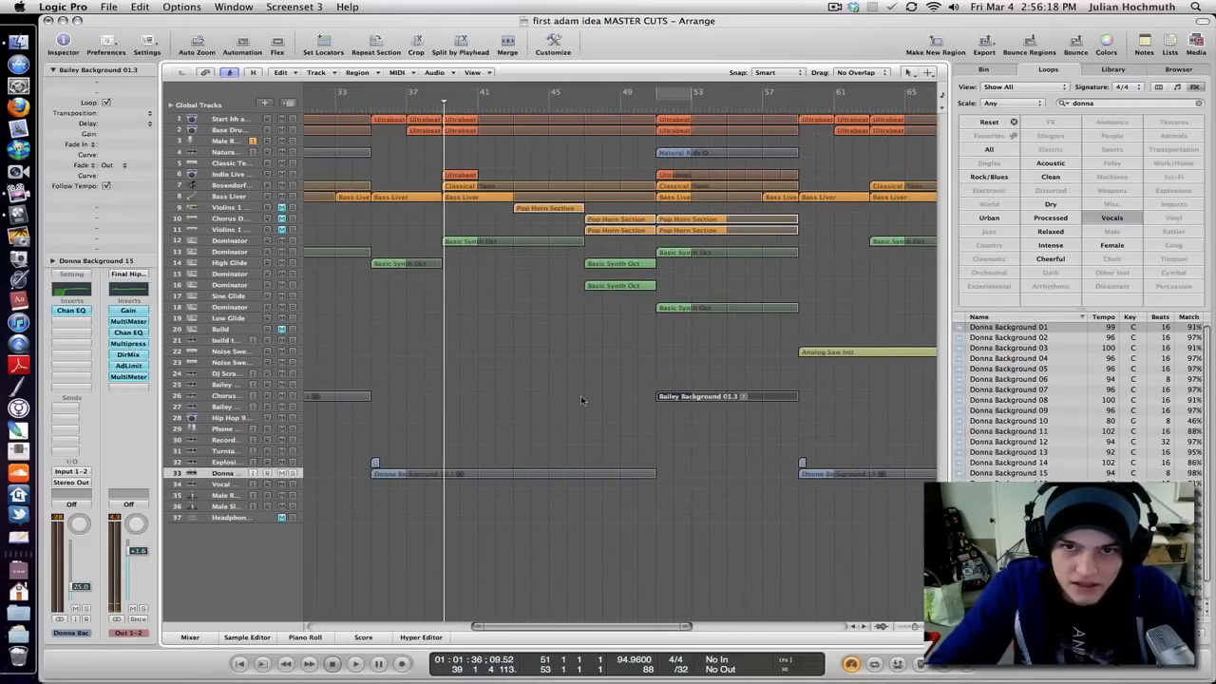
{"action": "left_click", "coordinate": [669, 434]}
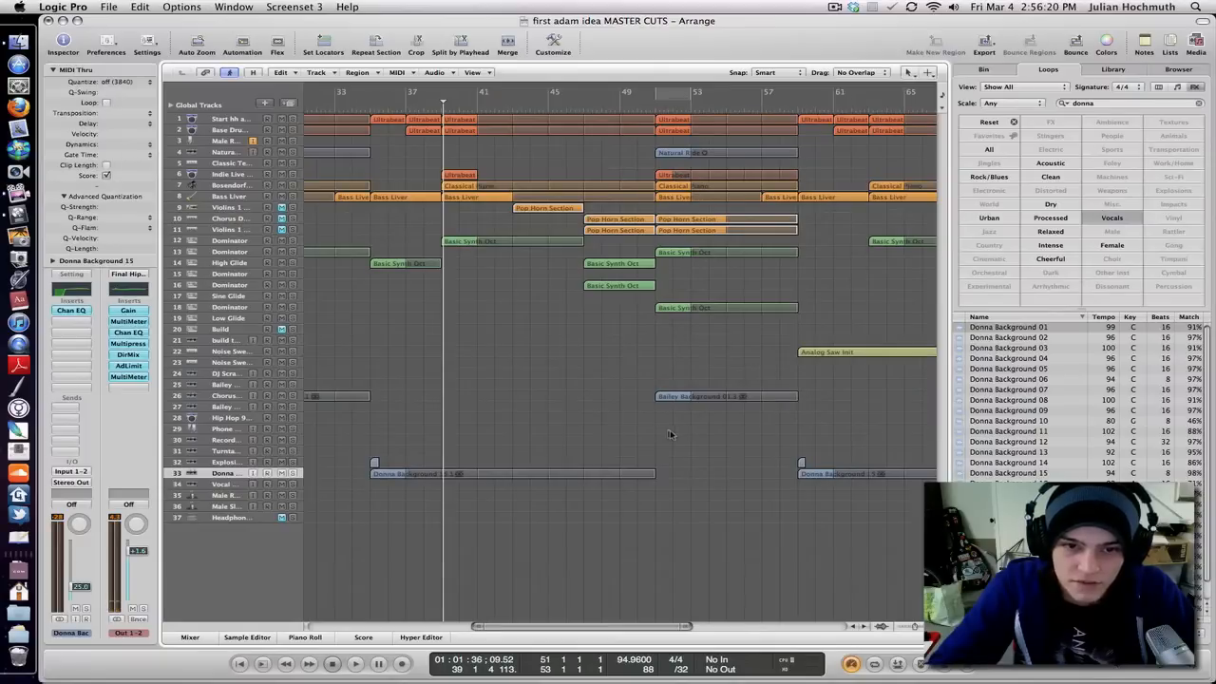
Examine how the Donna Background 15.1 region sits between the Bailey vocal sections of the arrangement.
{"action": "left_click", "coordinate": [386, 477]}
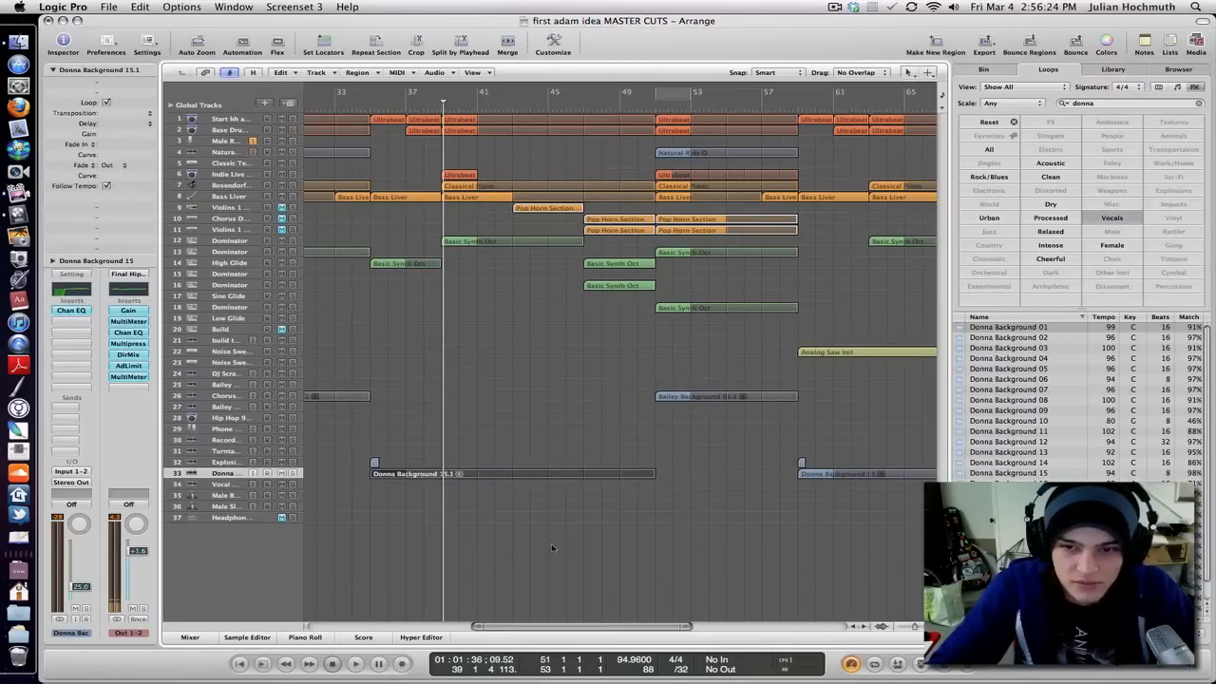
{"action": "left_click", "coordinate": [528, 416]}
{"action": "scroll", "coordinate": [559, 412], "scroll_direction": "left", "scroll_amount": 5}
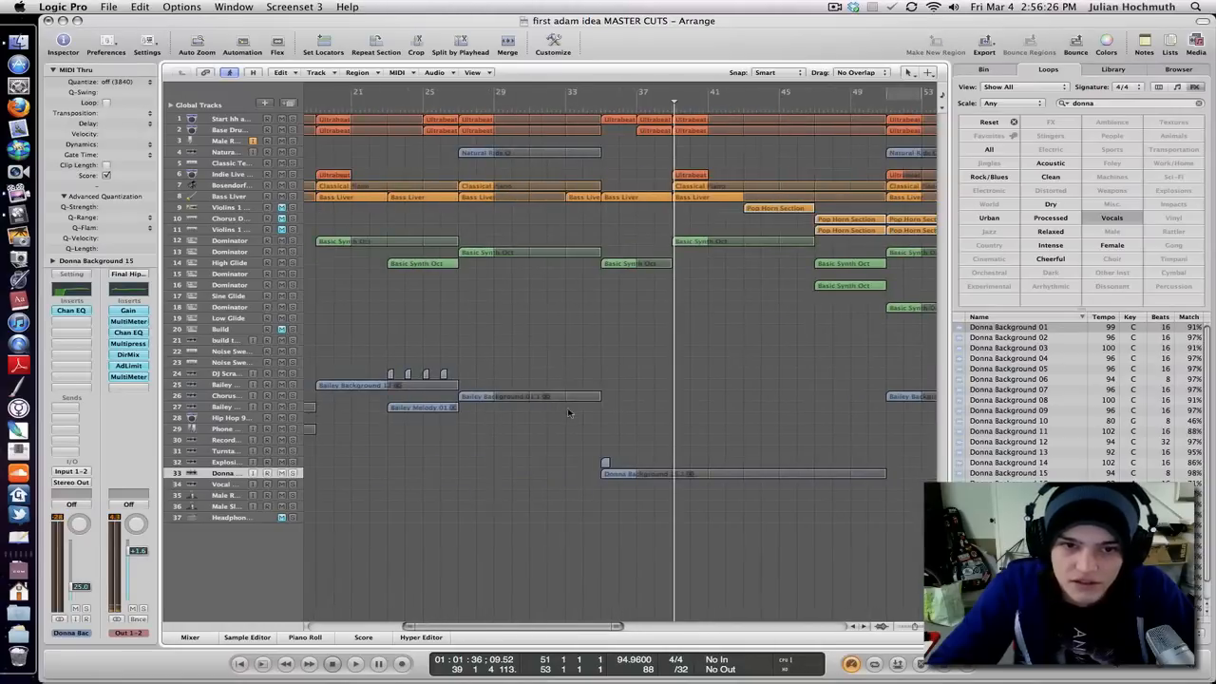
{"action": "scroll", "coordinate": [570, 411], "scroll_direction": "left", "scroll_amount": 3}
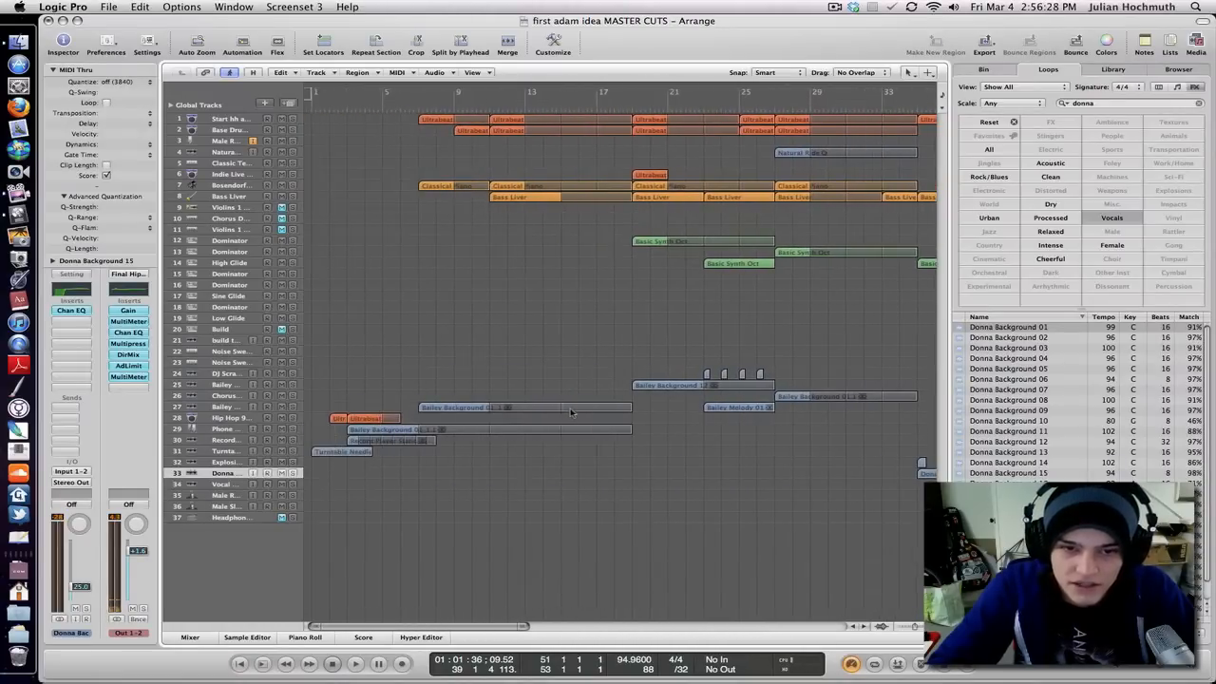
{"action": "scroll", "coordinate": [656, 394], "scroll_direction": "right", "scroll_amount": 10}
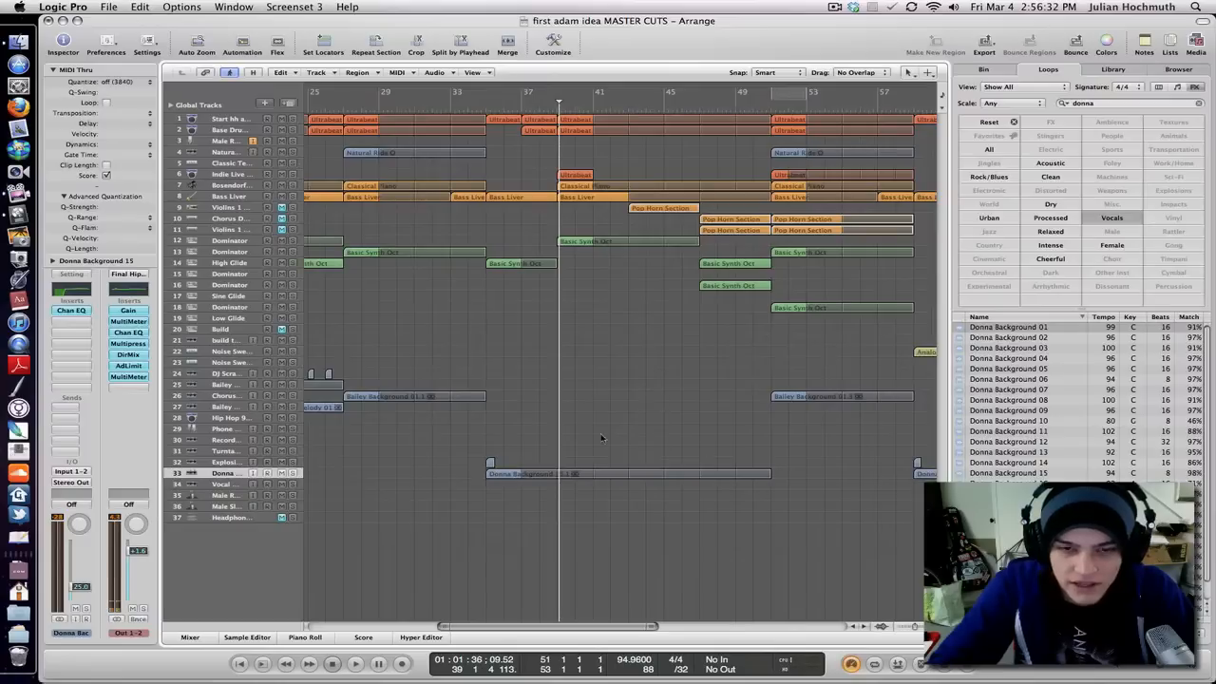
{"action": "left_click", "coordinate": [507, 479]}
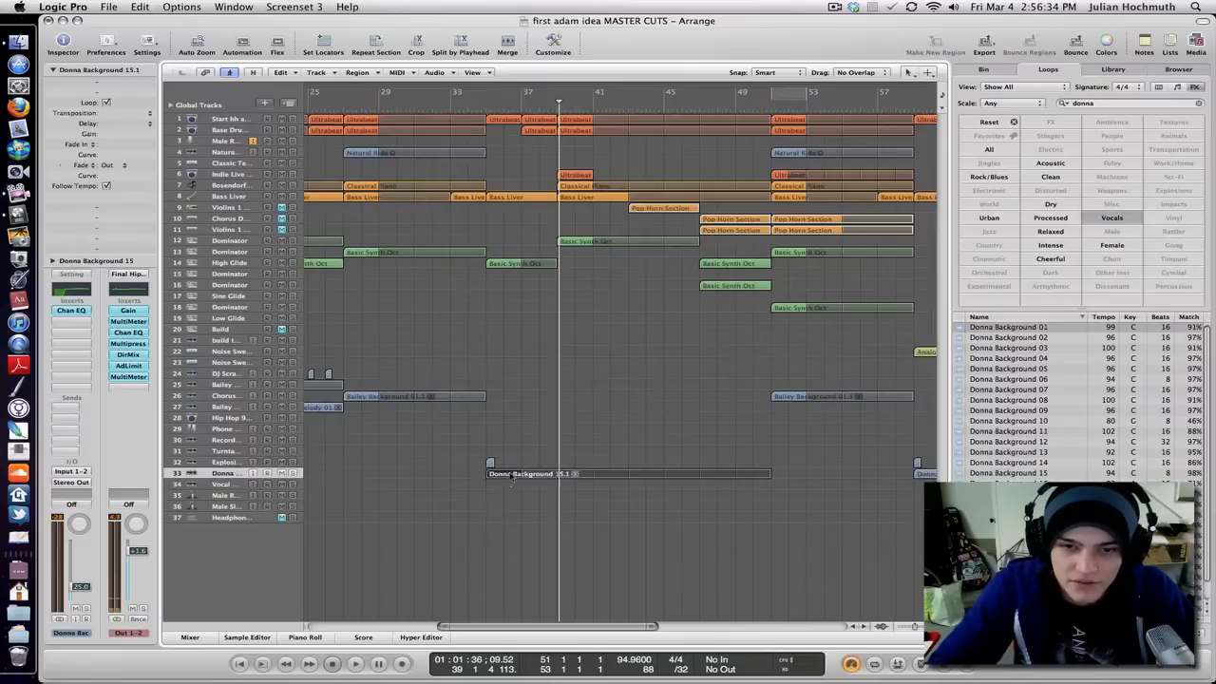
{"action": "scroll", "coordinate": [566, 434], "scroll_direction": "right", "scroll_amount": 6}
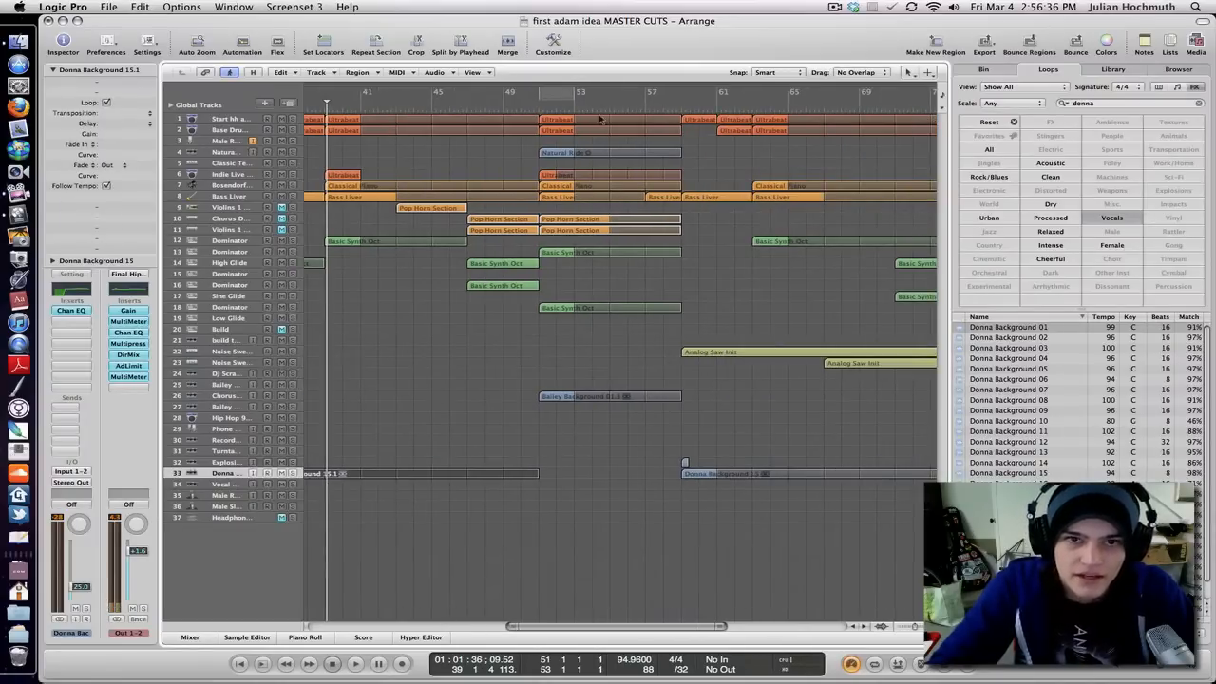
Listen to the Bailey Background vocal section starting at bar 51 from just before bar 51, dismissing the system overload alert, then stop playback.
{"action": "left_click", "coordinate": [533, 106]}
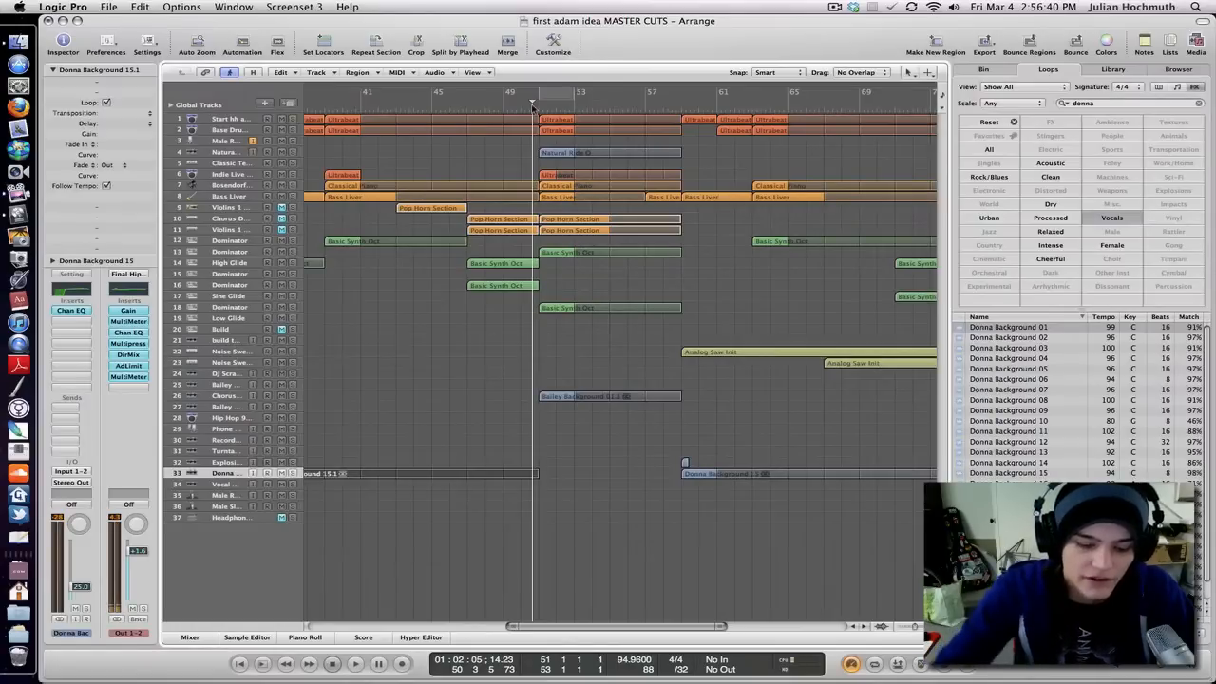
{"action": "key", "text": "space"}
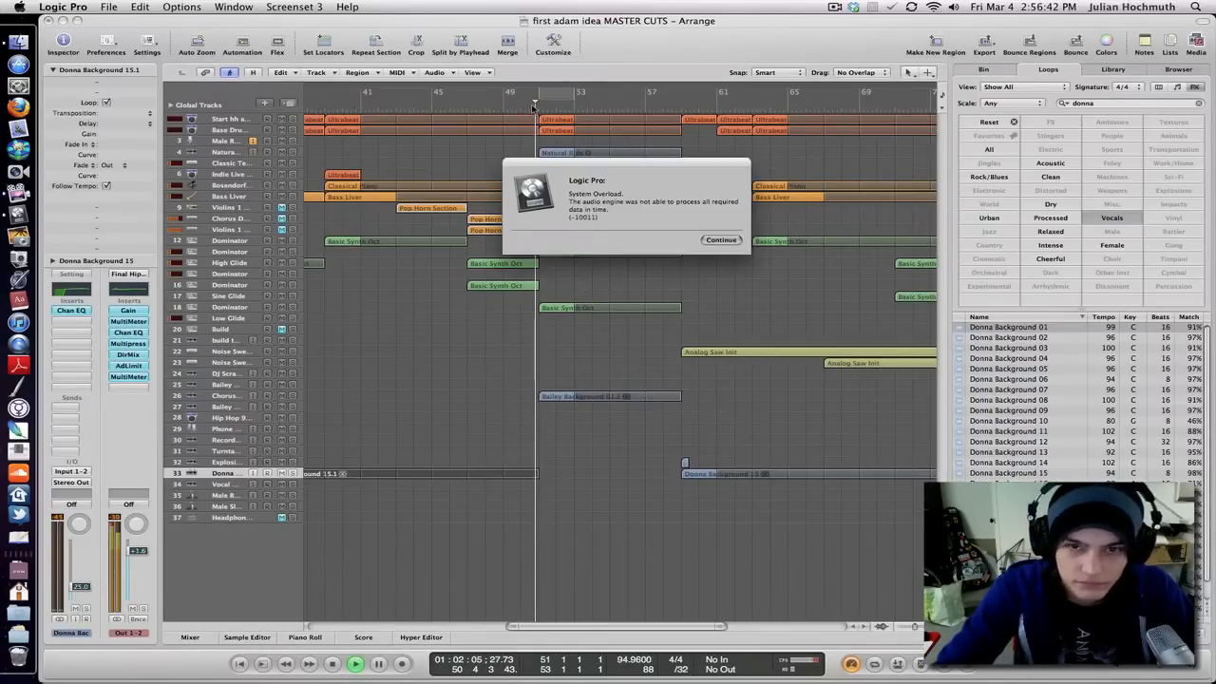
{"action": "key", "text": "Return"}
{"action": "key", "text": "Return"}
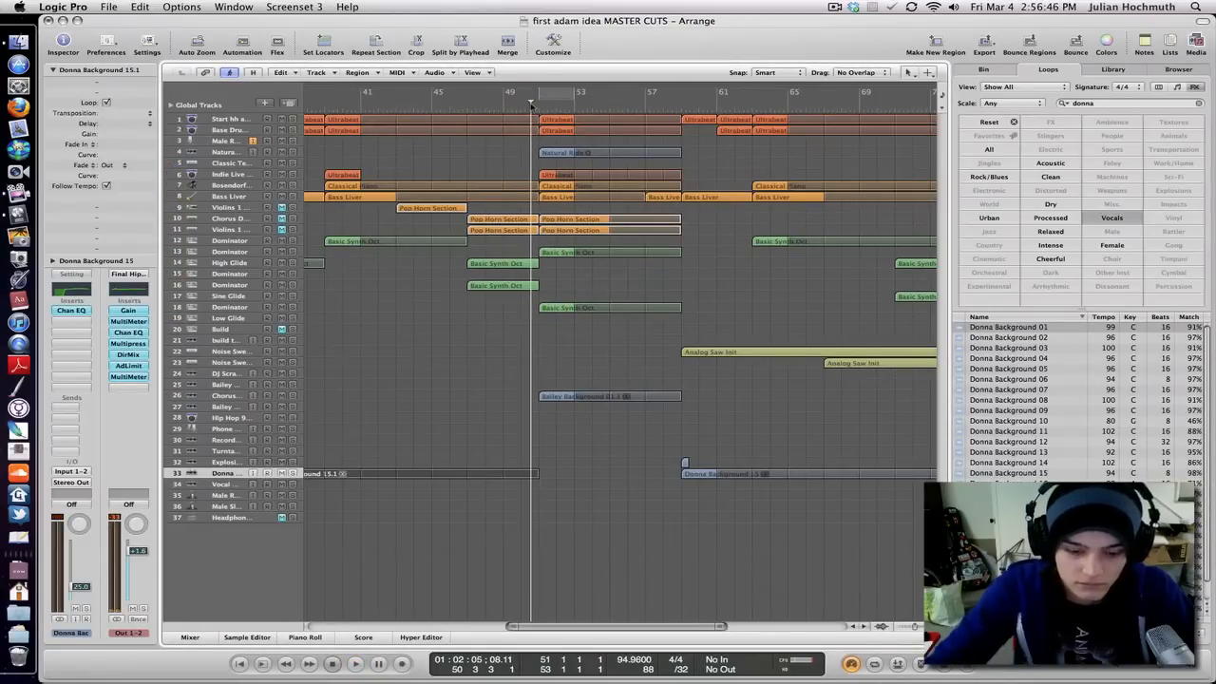
{"action": "key", "text": "space"}
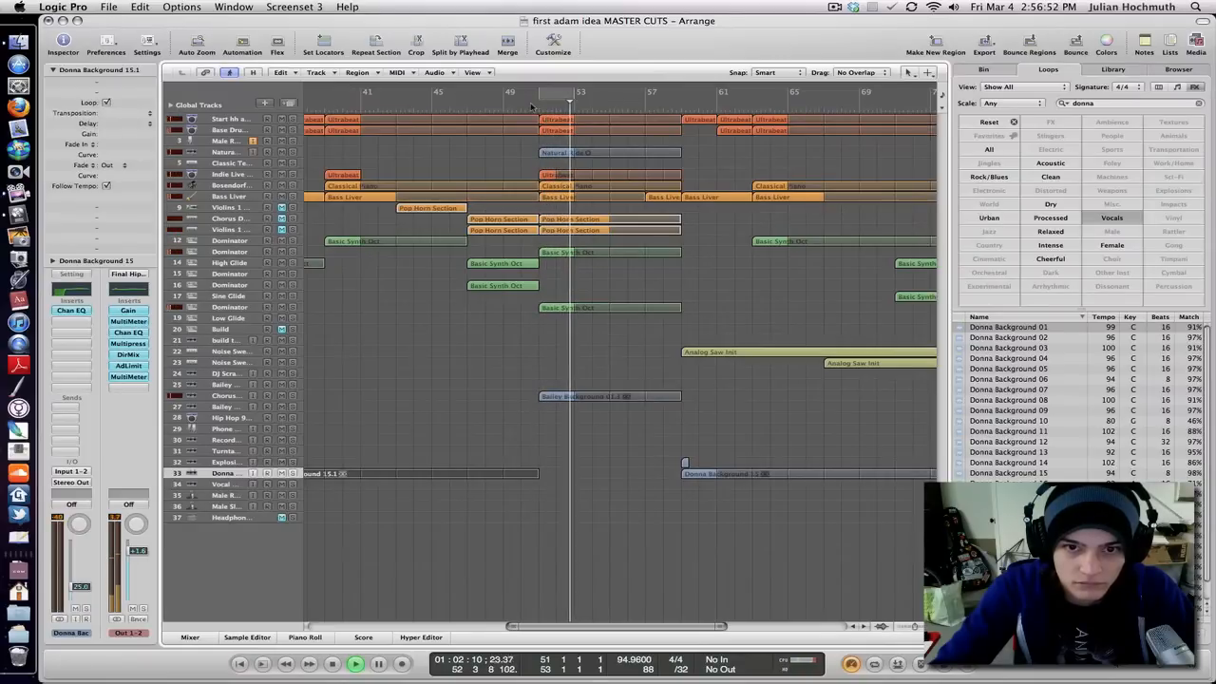
{"action": "key", "text": "space"}
Select the Donna Background 15 region starting at bar 59 and listen to the transition into it from bar 58, then stop playback.
{"action": "scroll", "coordinate": [567, 186], "scroll_direction": "right", "scroll_amount": 3}
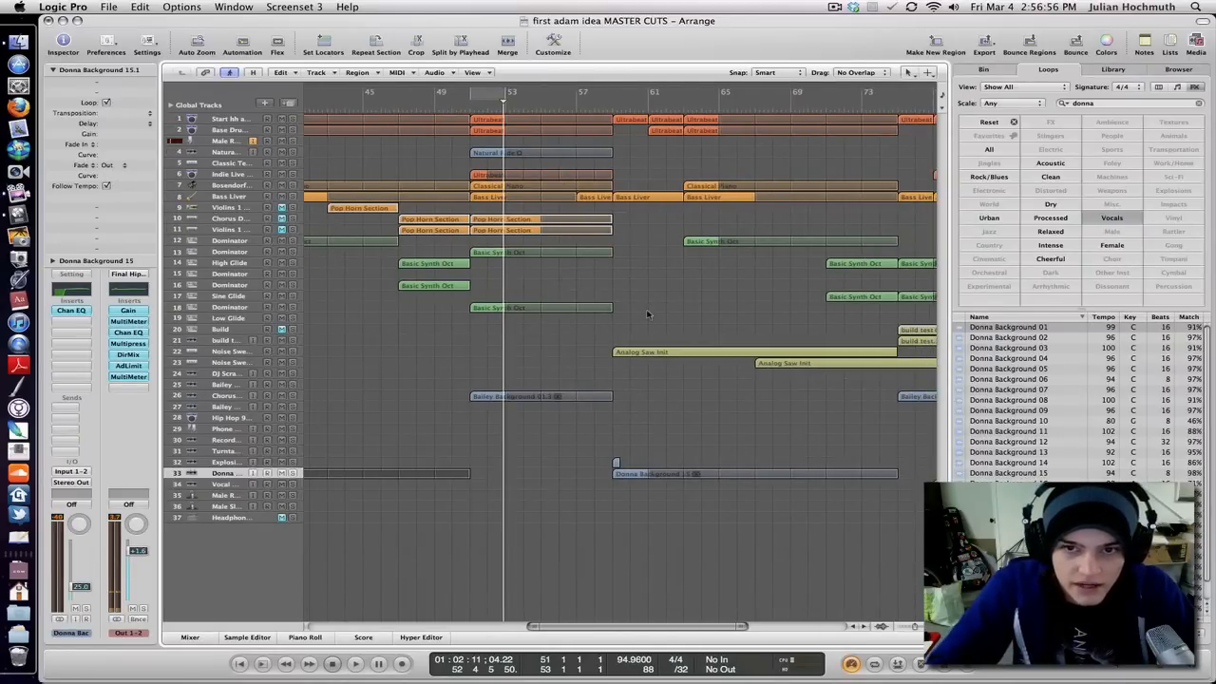
{"action": "scroll", "coordinate": [480, 361], "scroll_direction": "right", "scroll_amount": 8}
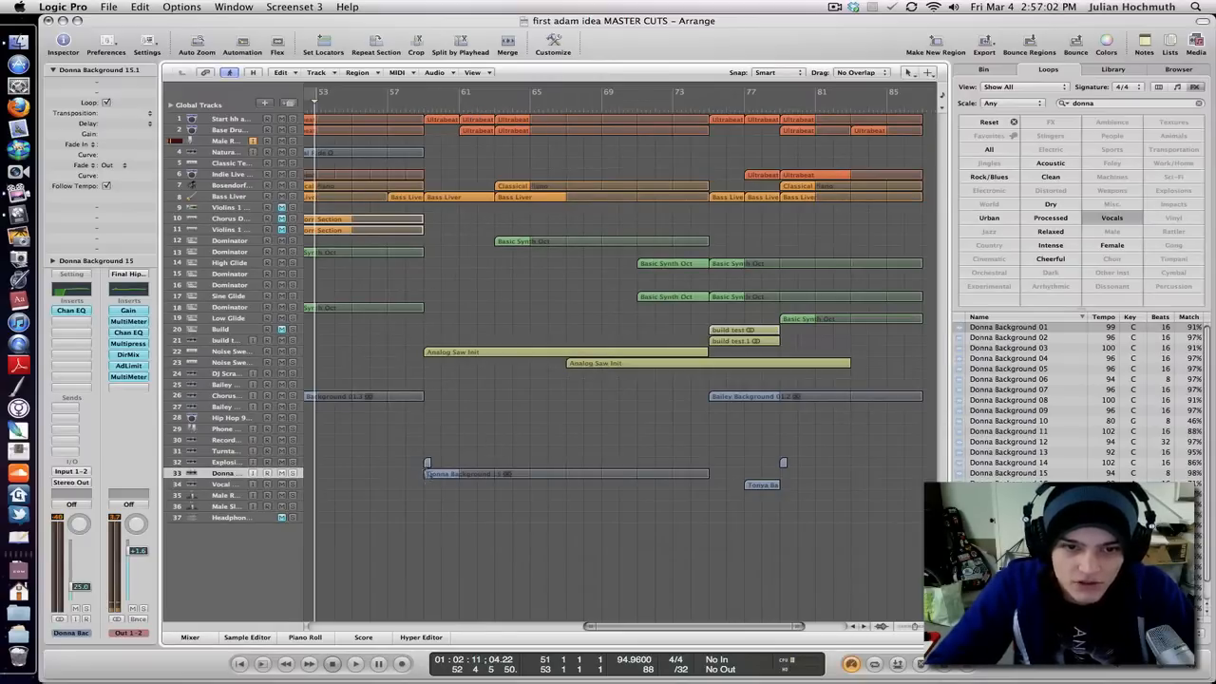
{"action": "left_click", "coordinate": [440, 477]}
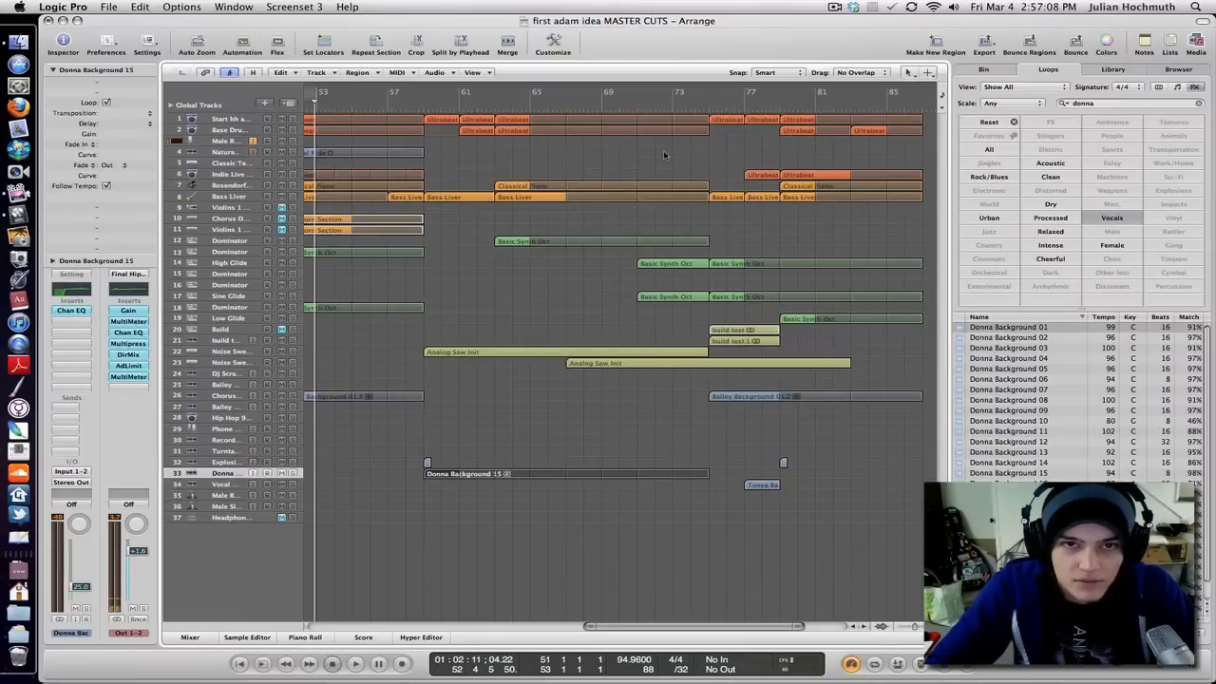
{"action": "left_click", "coordinate": [421, 104]}
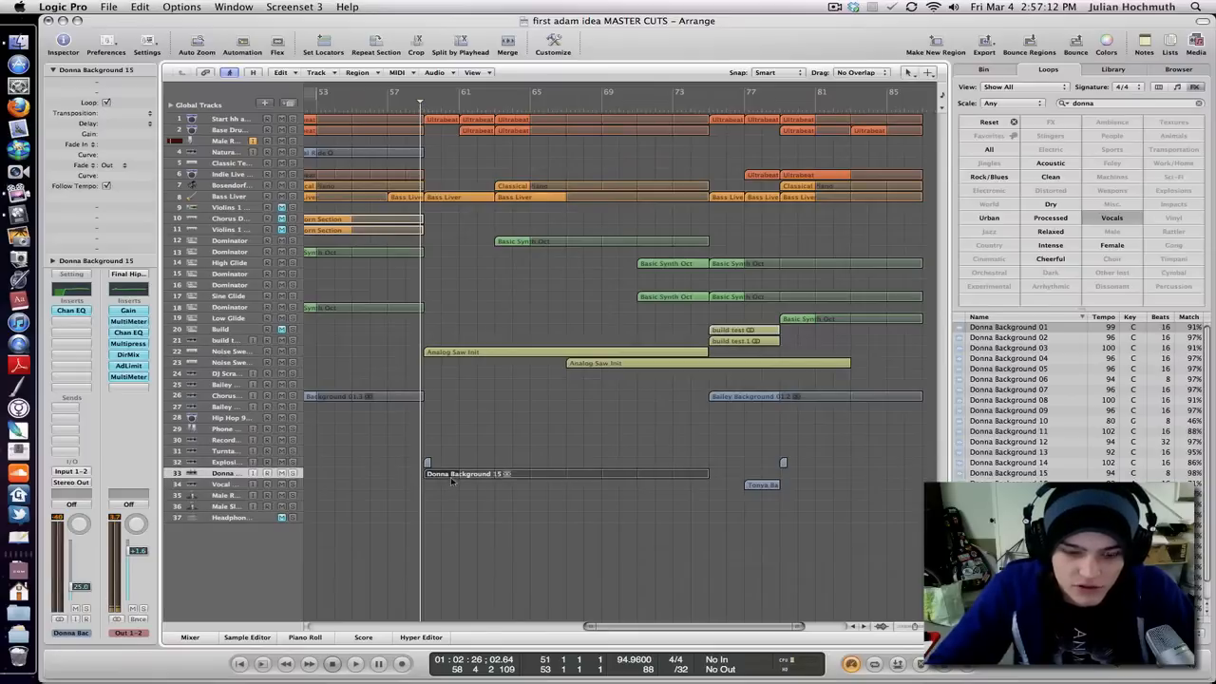
{"action": "key", "text": "space"}
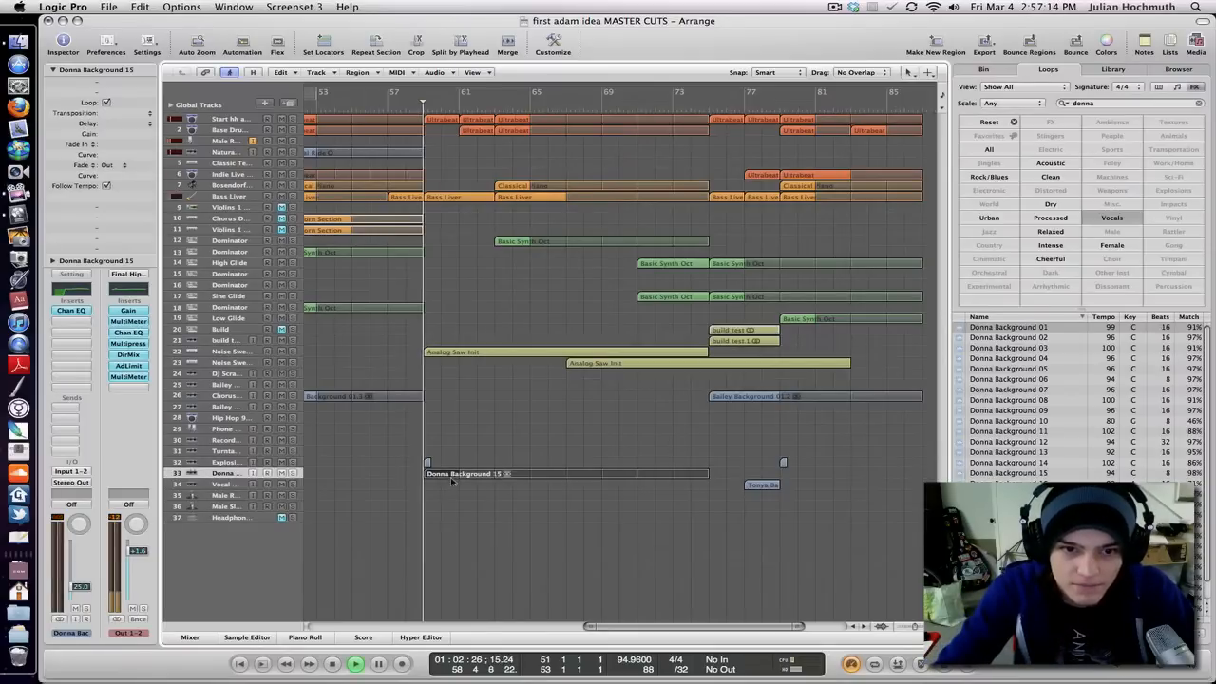
{"action": "key", "text": "Return"}
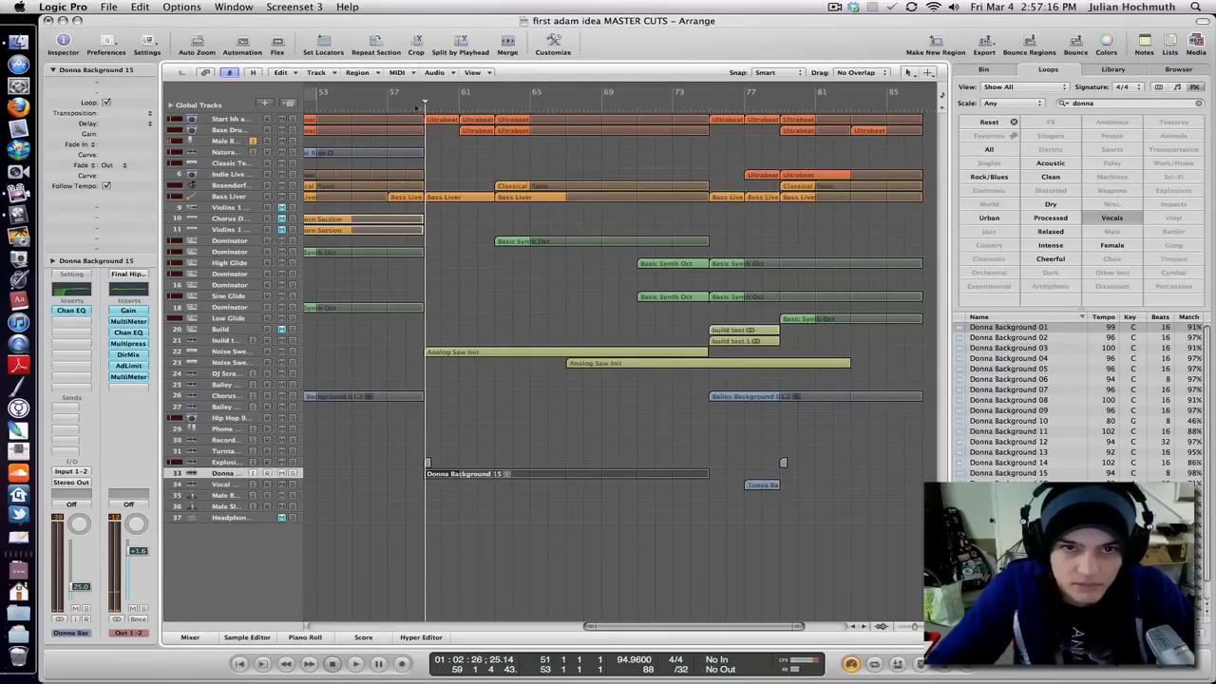
{"action": "key", "text": "space"}
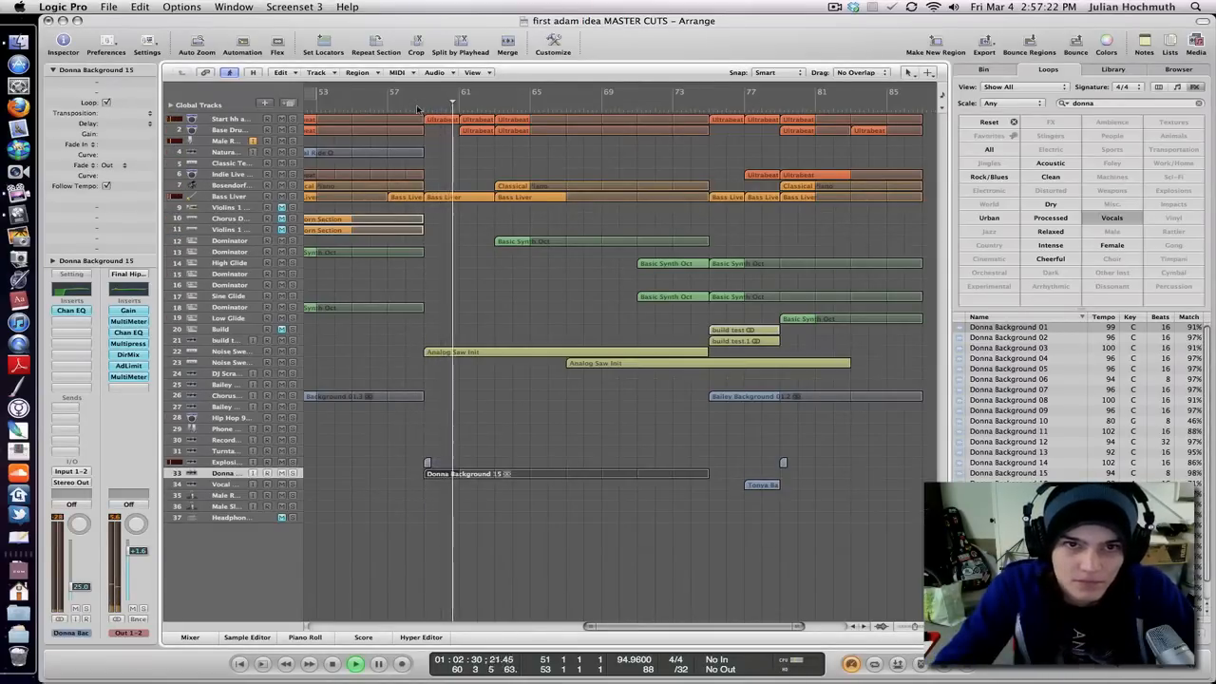
{"action": "key", "text": "space"}
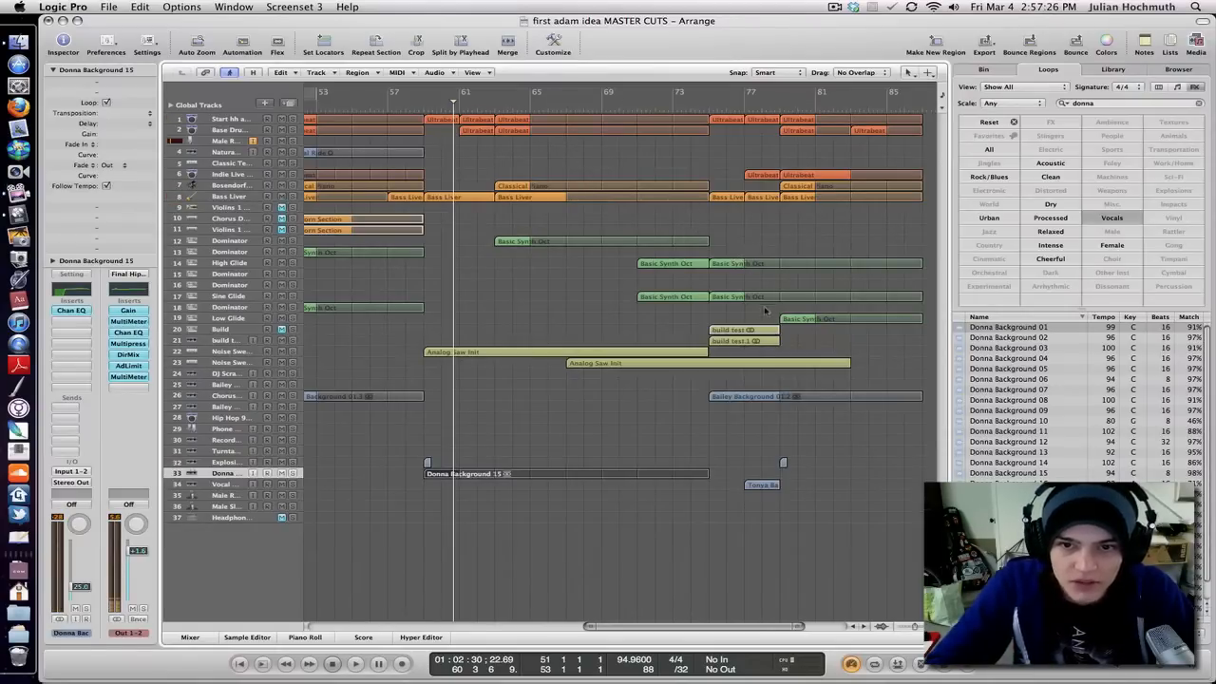
Move the playhead to about bar 70, just ahead of the Basic Synth Oct region on the High Glide track.
{"action": "left_click", "coordinate": [692, 264]}
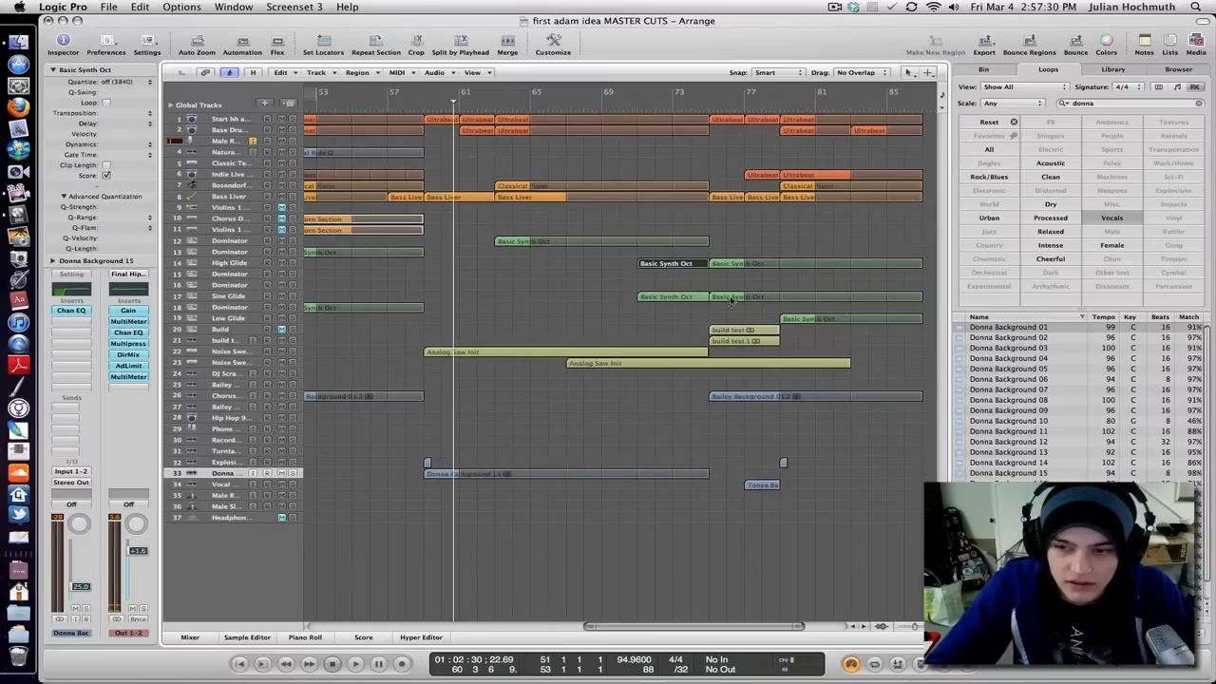
{"action": "left_click", "coordinate": [628, 259]}
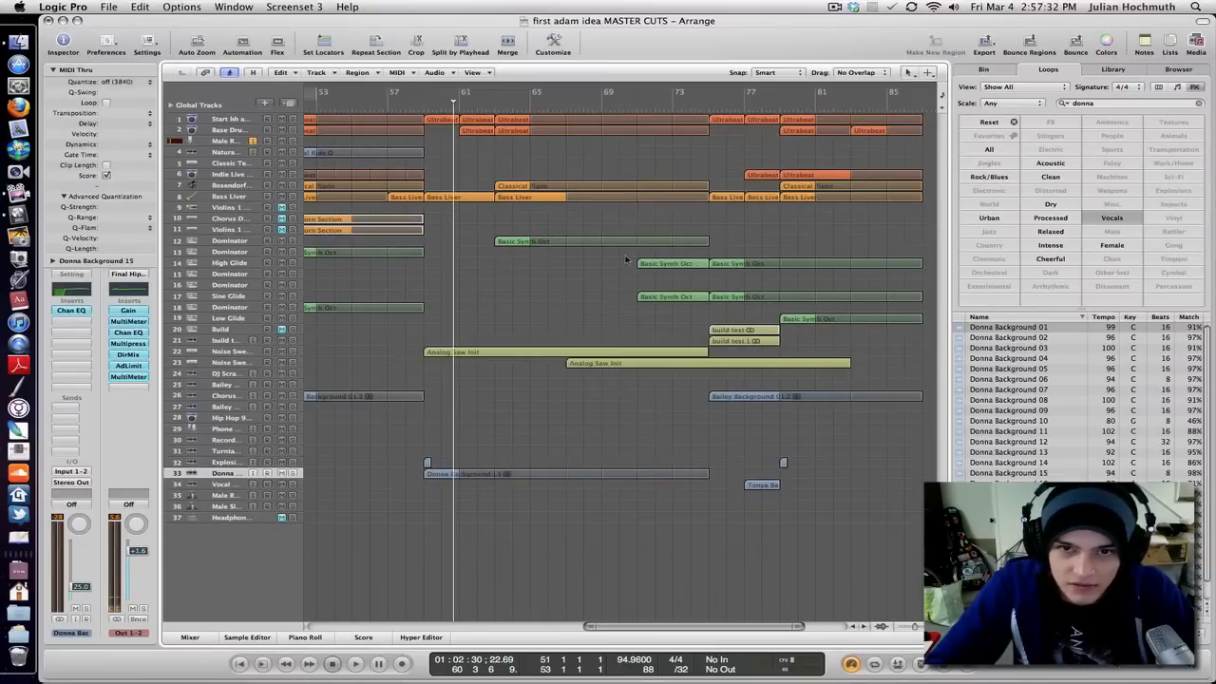
{"action": "left_click", "coordinate": [628, 99]}
Play rising alternating low and high notes on the High Glide synth with the Caps Lock Keyboard at octave 2, then close the keyboard.
{"action": "left_click", "coordinate": [242, 264]}
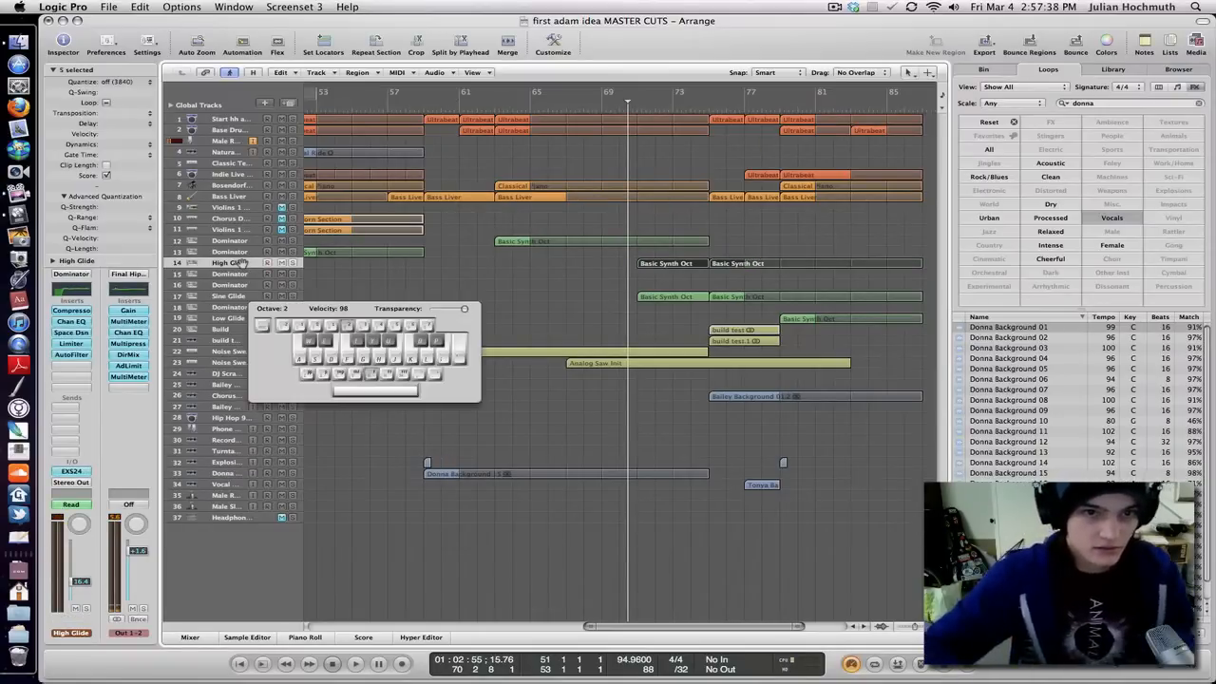
{"action": "key", "text": "a"}
{"action": "key", "text": "j"}
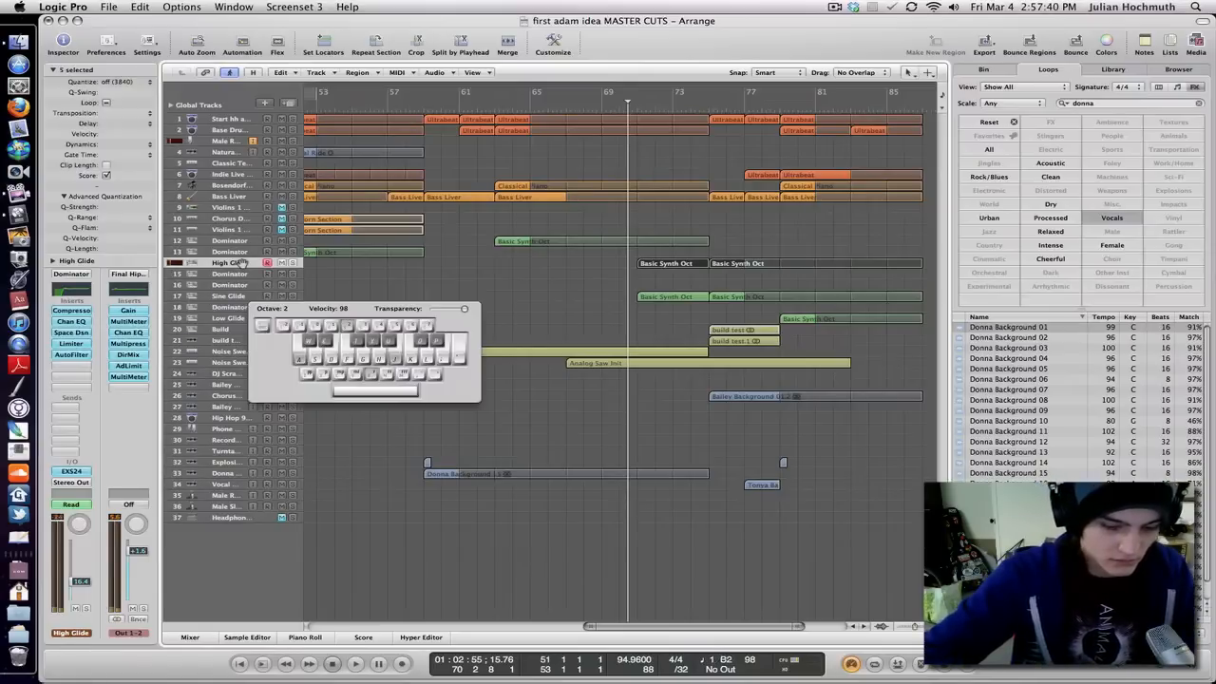
{"action": "key", "text": "a"}
{"action": "key", "text": "j"}
{"action": "key", "text": "a"}
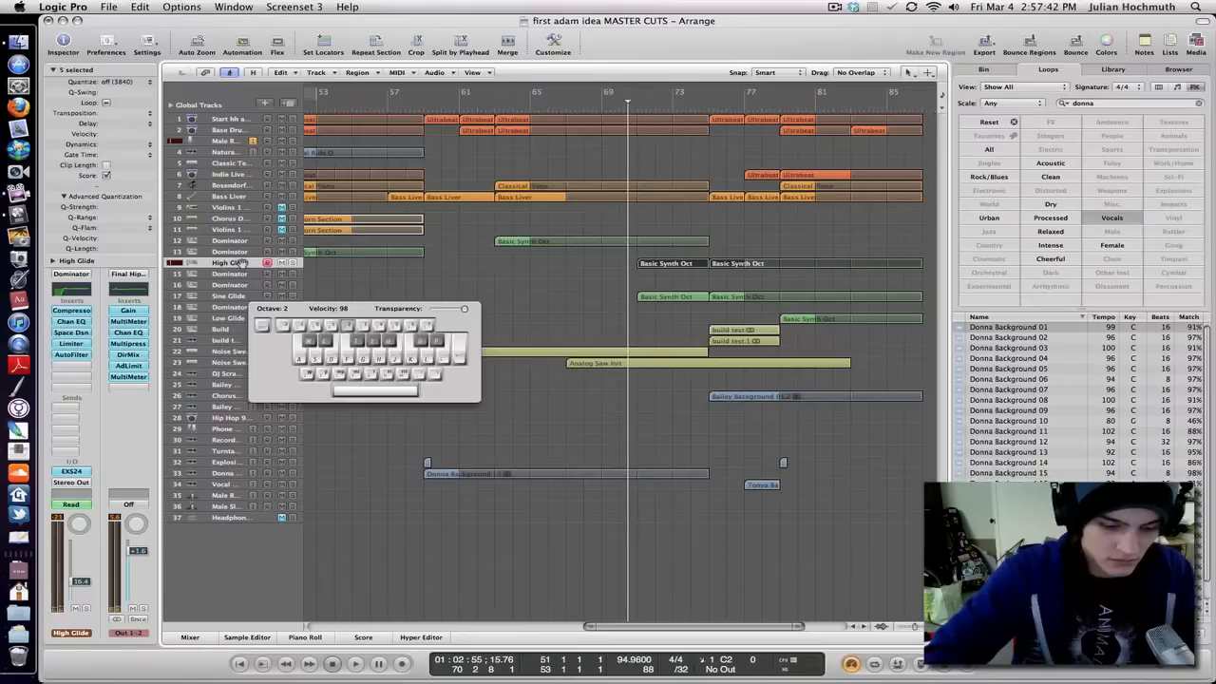
{"action": "key", "text": "s"}
{"action": "key", "text": "l"}
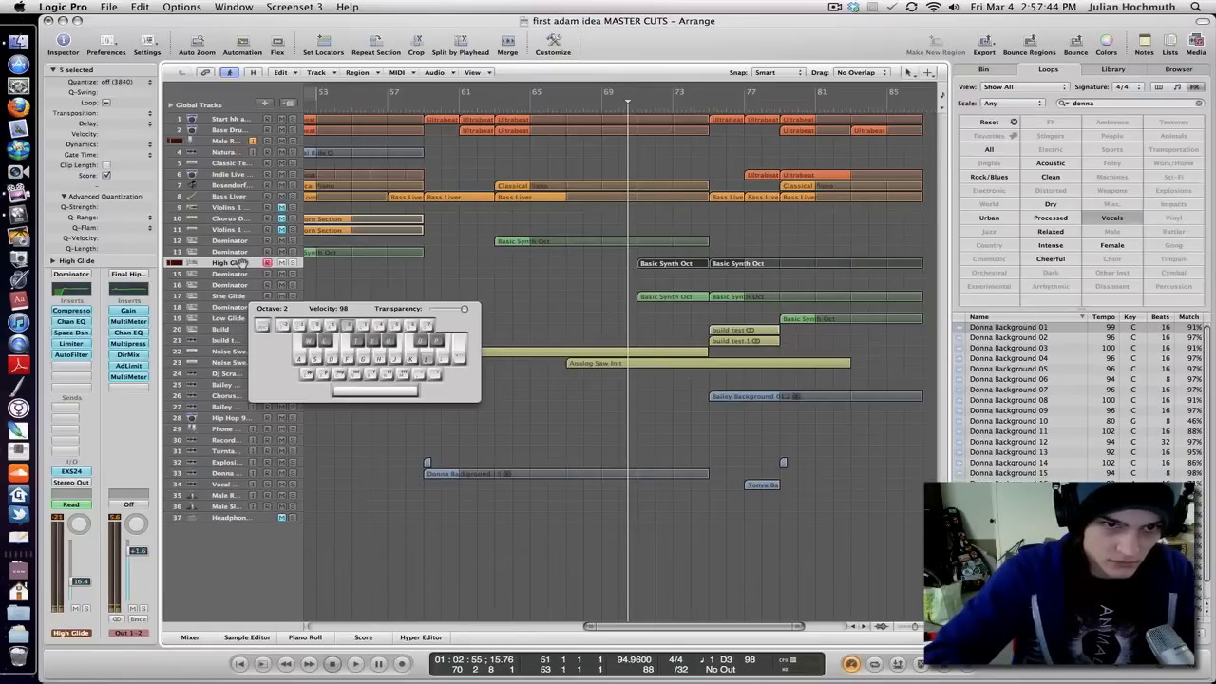
{"action": "key", "text": "d"}
{"action": "key", "text": "l"}
{"action": "key", "text": "d"}
{"action": "key", "text": "semicolon"}
{"action": "key", "text": "d"}
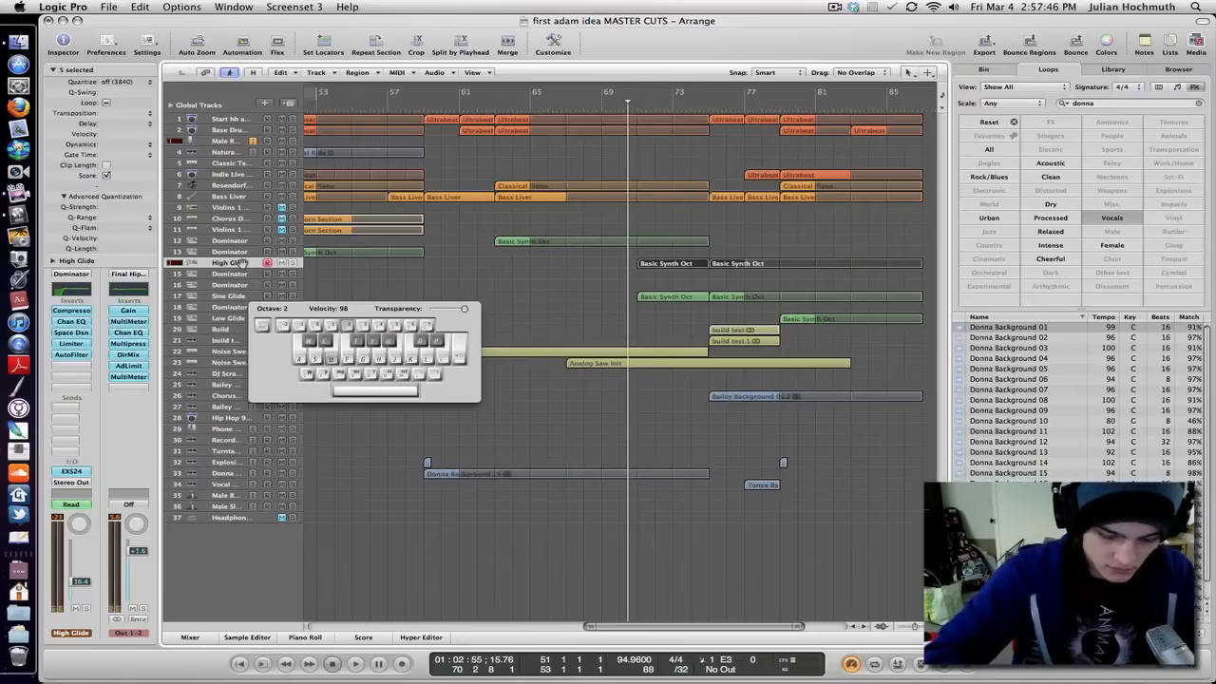
{"action": "key", "text": "d"}
{"action": "key", "text": "semicolon"}
{"action": "key", "text": "d"}
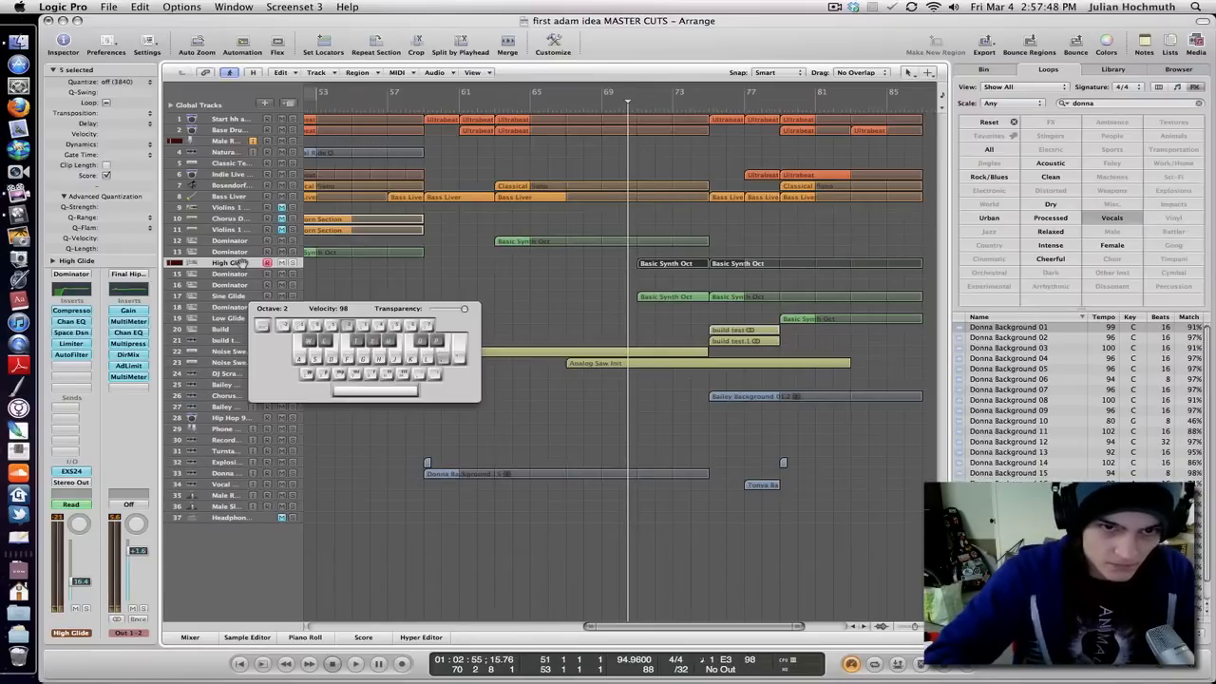
{"action": "key", "text": "Caps_Lock"}
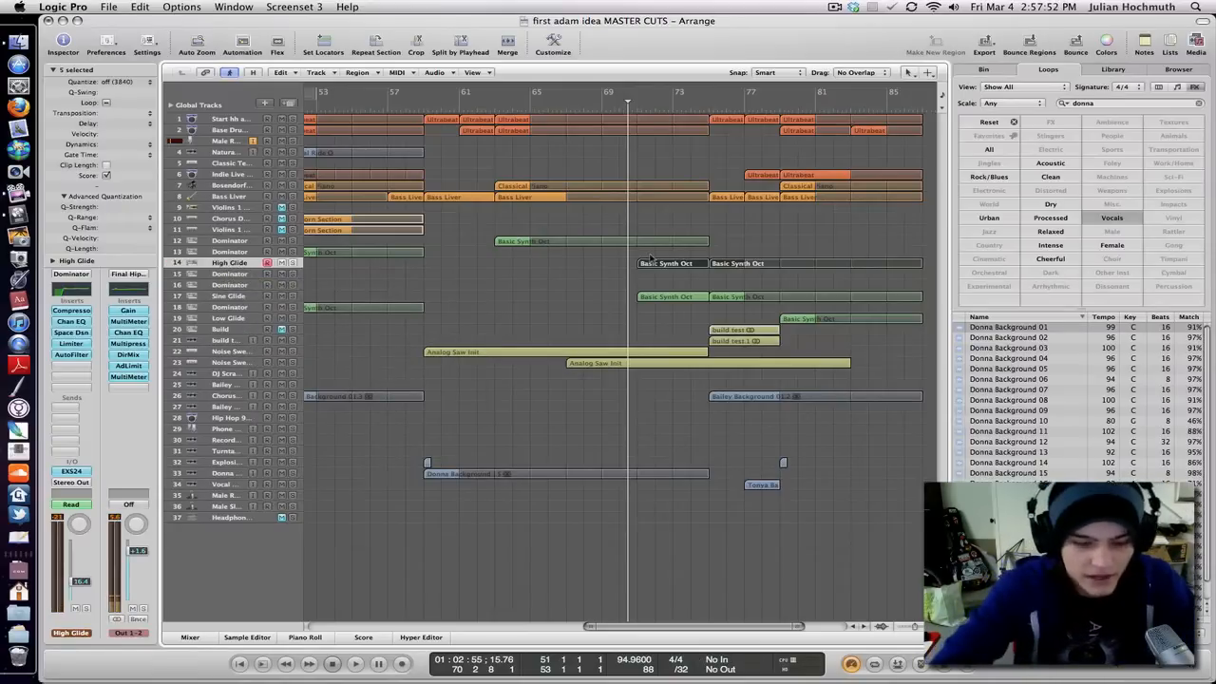
Show the track automation to examine the automation lane of the High Glide track, then hide it again.
{"action": "key", "text": "a"}
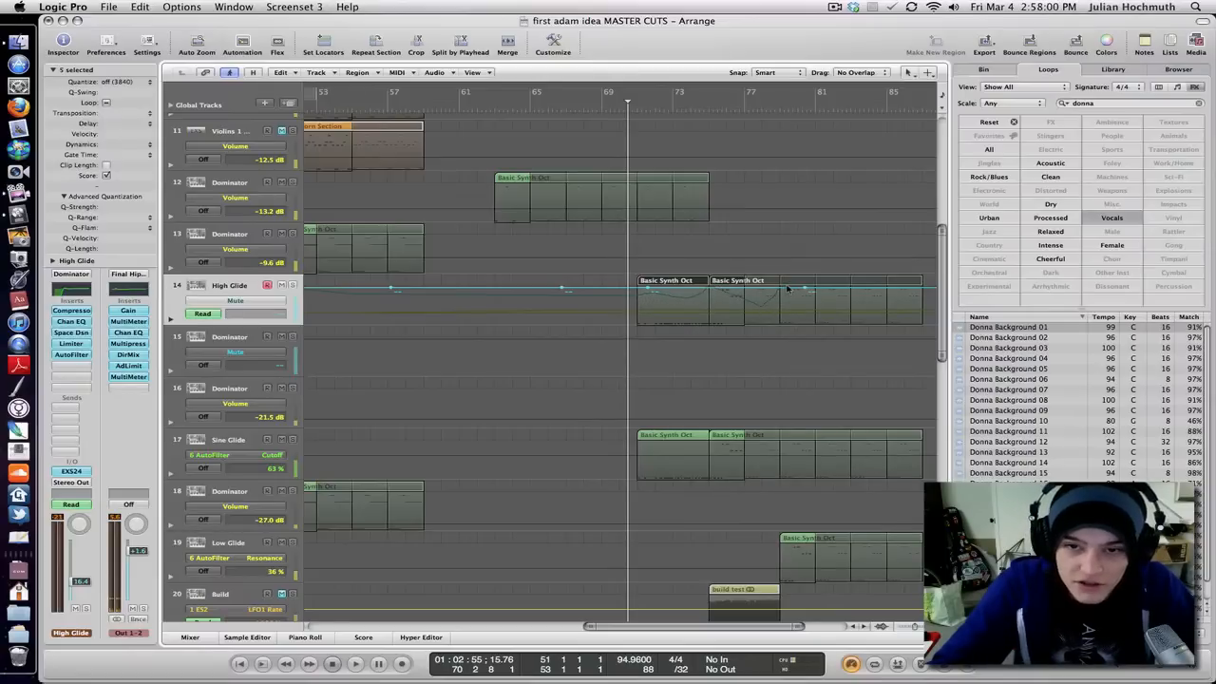
{"action": "key", "text": "a"}
{"action": "key", "text": "ctrl+Up"}
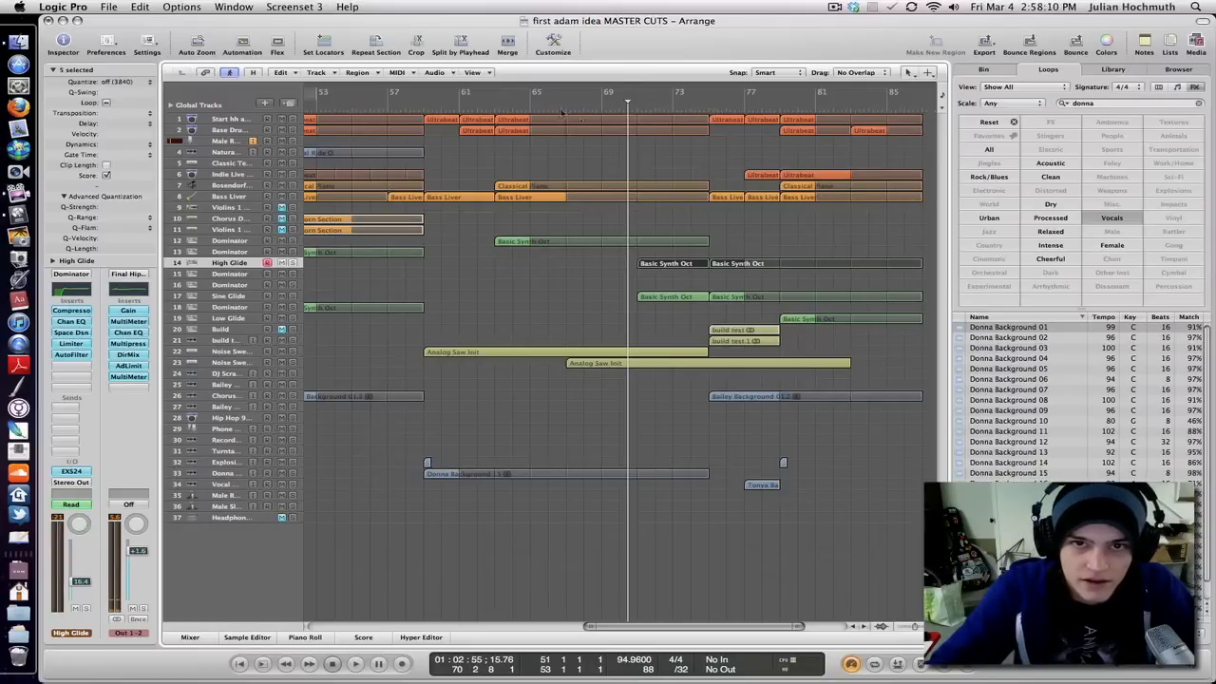
Listen to the arrangement from bar 66 while selecting the Noise Sweep 2 track, and dismiss the system overload alert.
{"action": "double_click", "coordinate": [561, 111]}
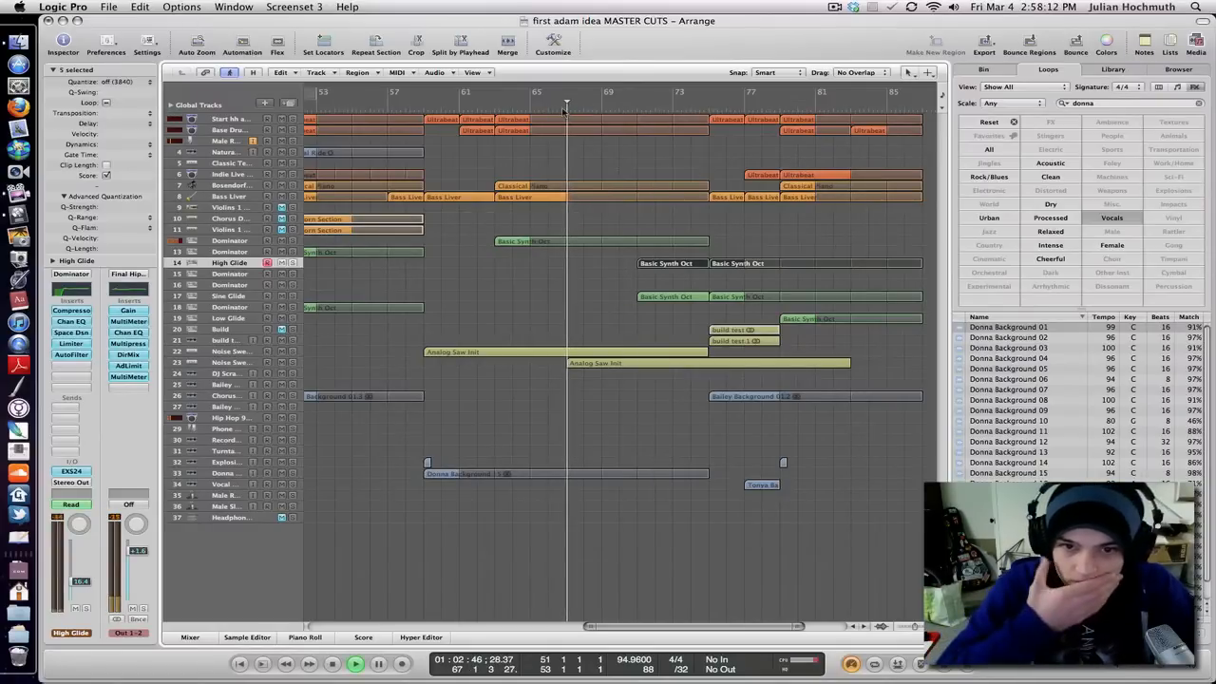
{"action": "key", "text": "Return"}
{"action": "left_click", "coordinate": [561, 111]}
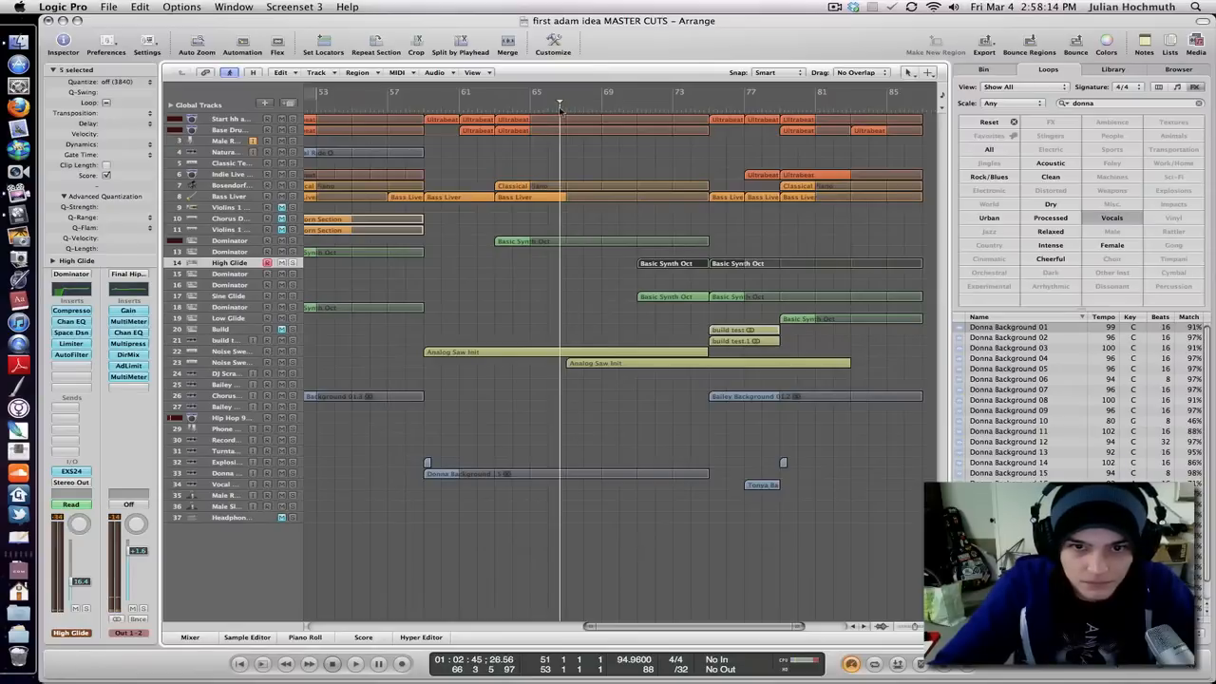
{"action": "key", "text": "space"}
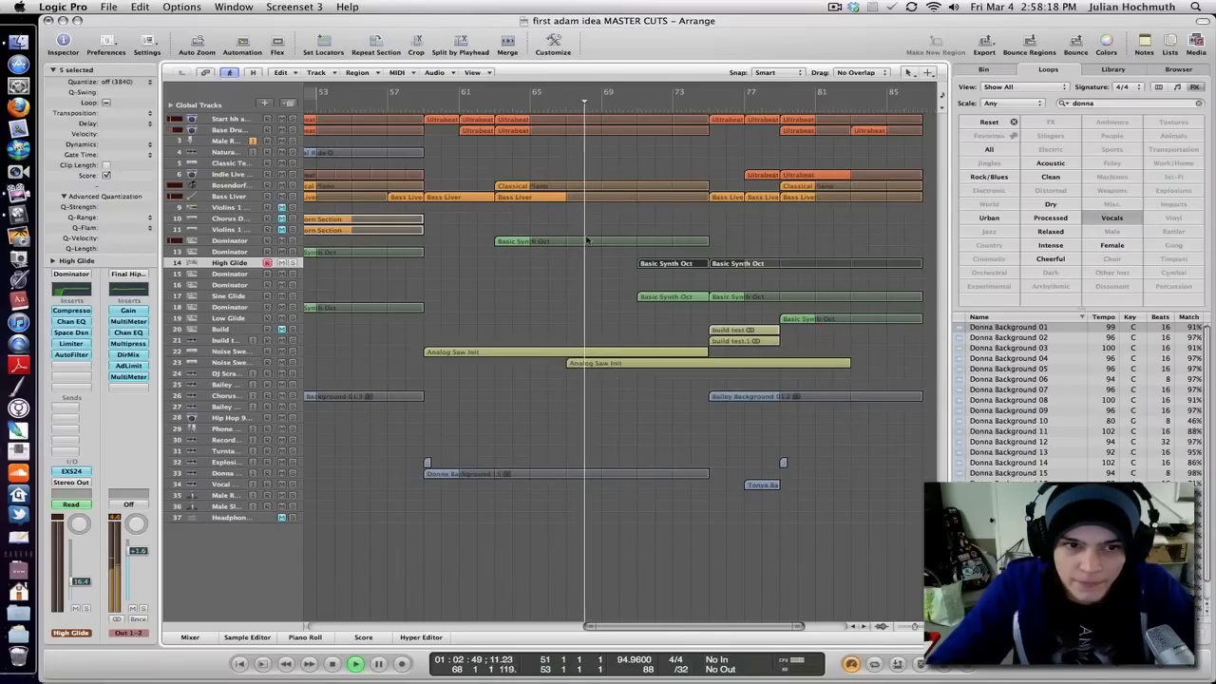
{"action": "left_click", "coordinate": [233, 362]}
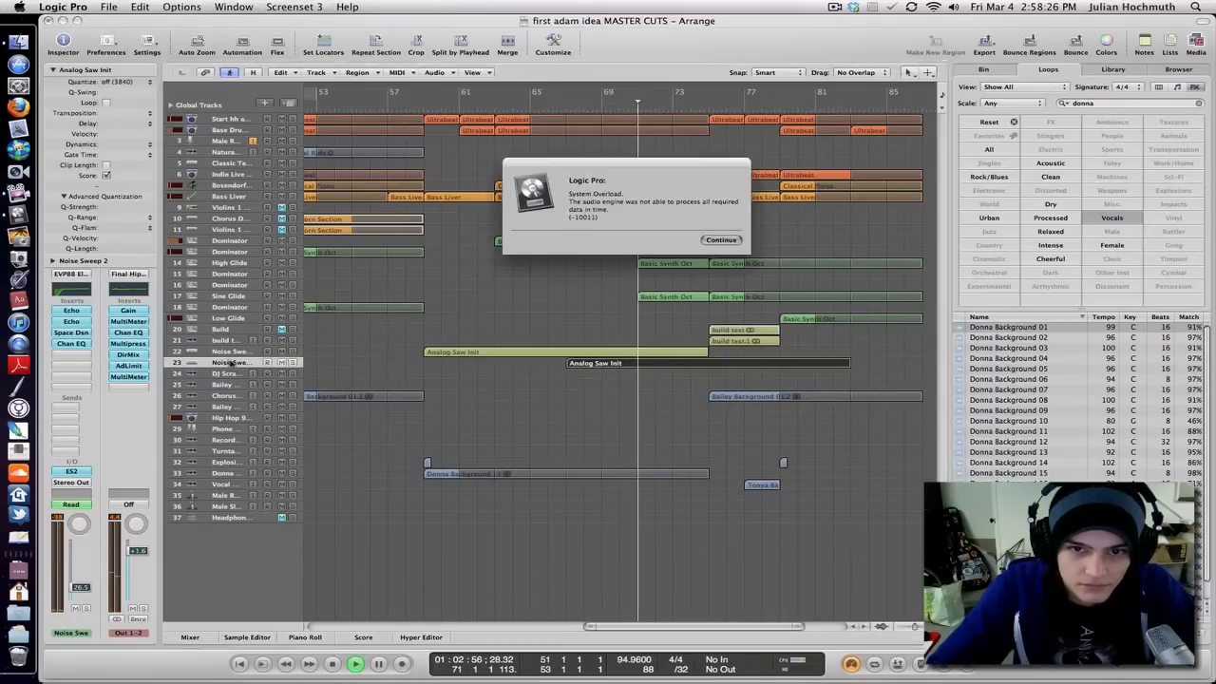
{"action": "left_click", "coordinate": [714, 240]}
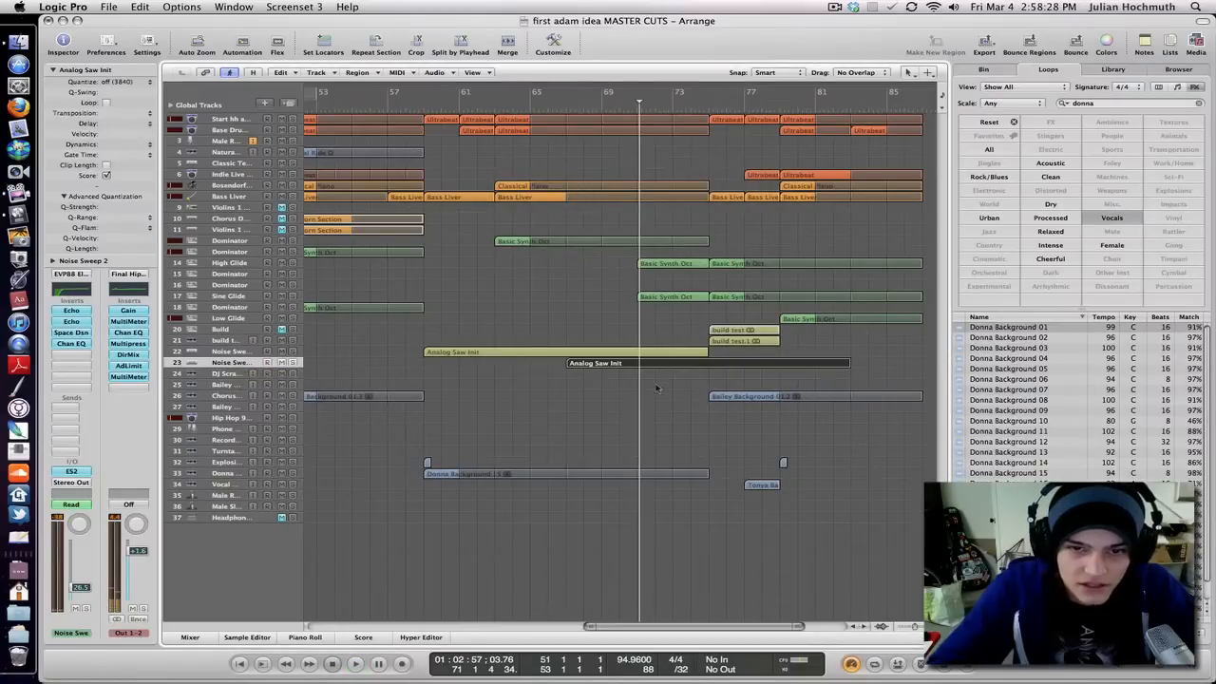
Solo the Noise Sweep 2 track and listen to its Analog Saw Init region from bar 66, then turn solo off and return to bar 66.
{"action": "left_click", "coordinate": [204, 363]}
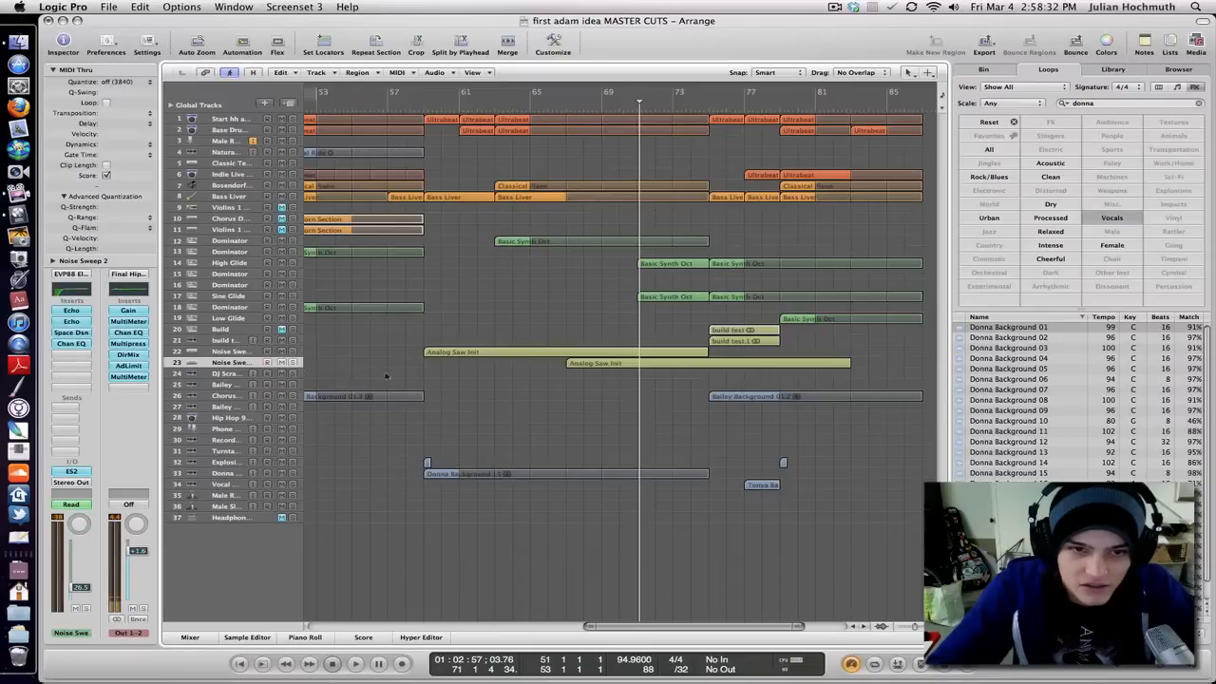
{"action": "left_click", "coordinate": [602, 367]}
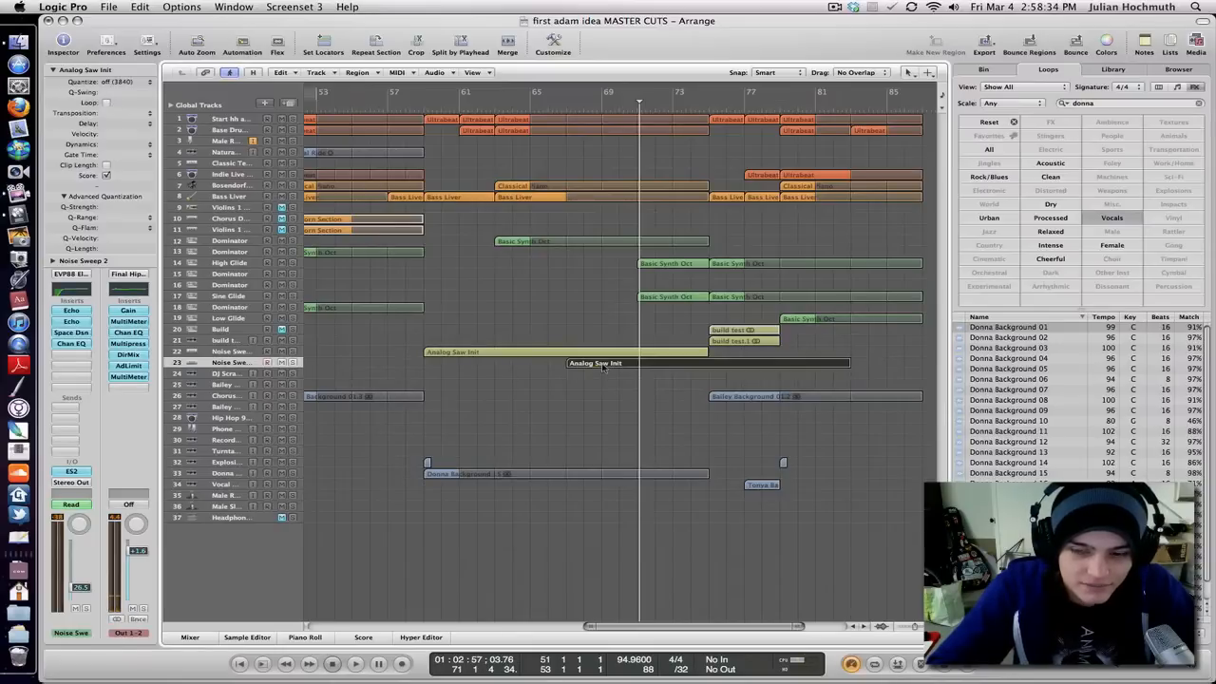
{"action": "left_click", "coordinate": [590, 388]}
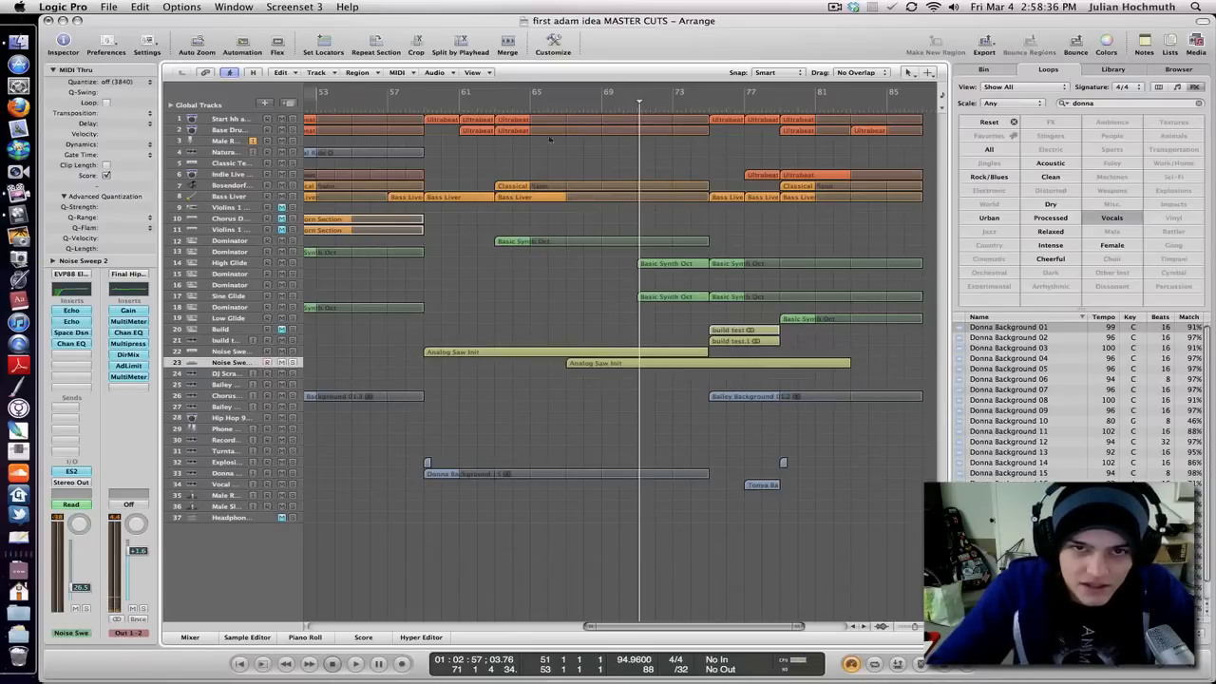
{"action": "left_click", "coordinate": [559, 105]}
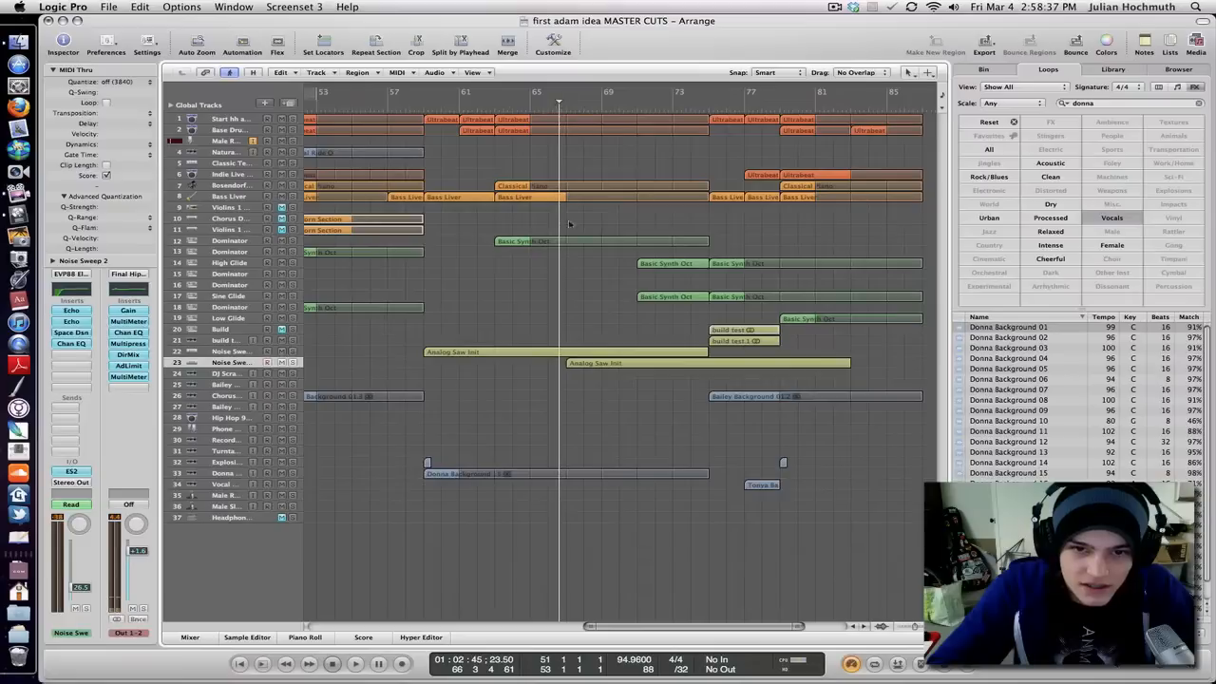
{"action": "left_click", "coordinate": [294, 364]}
{"action": "key", "text": "space"}
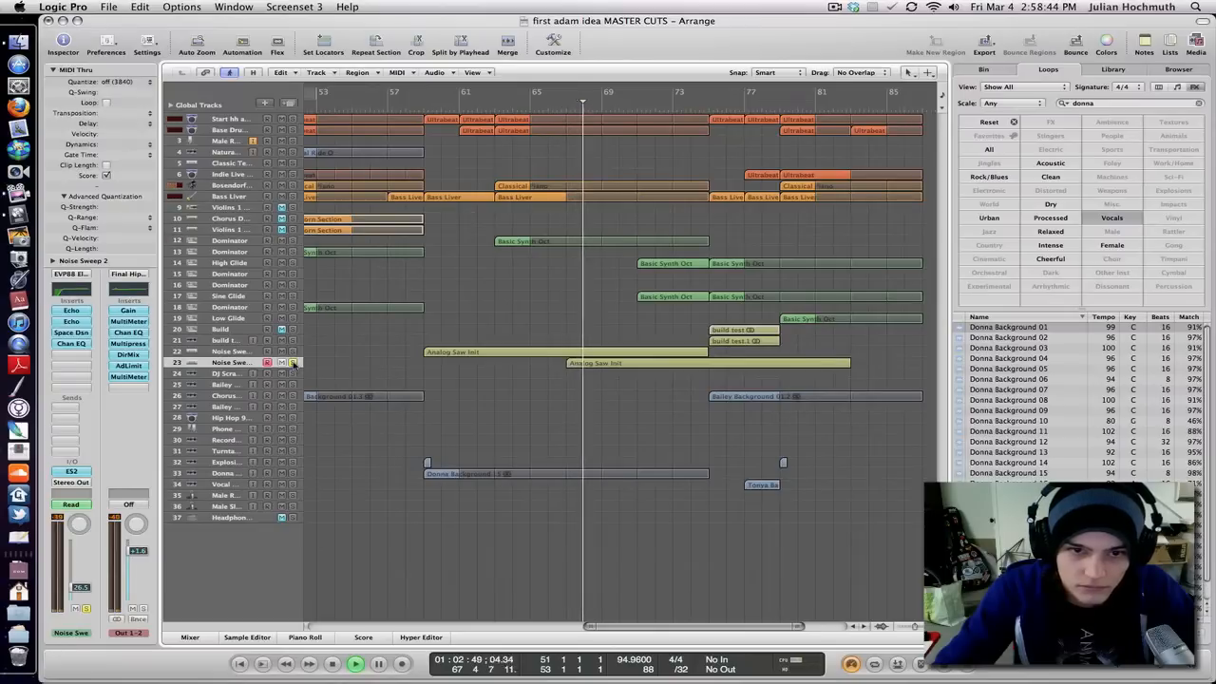
{"action": "key", "text": "space"}
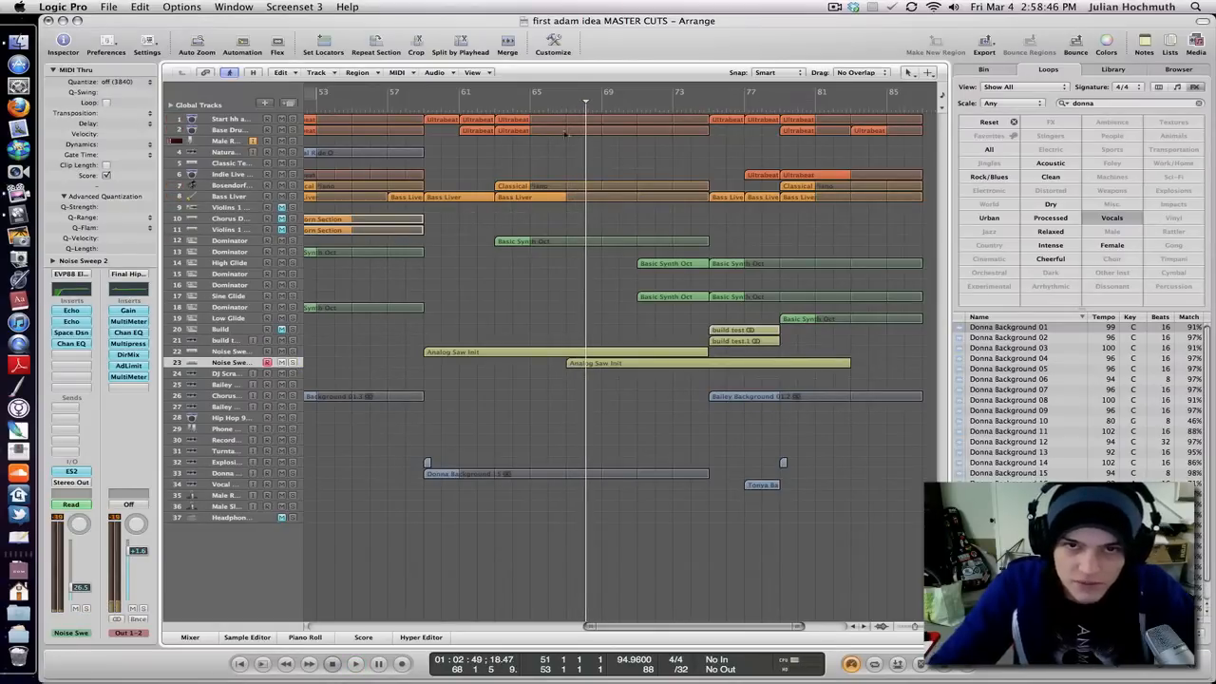
{"action": "left_click", "coordinate": [559, 109]}
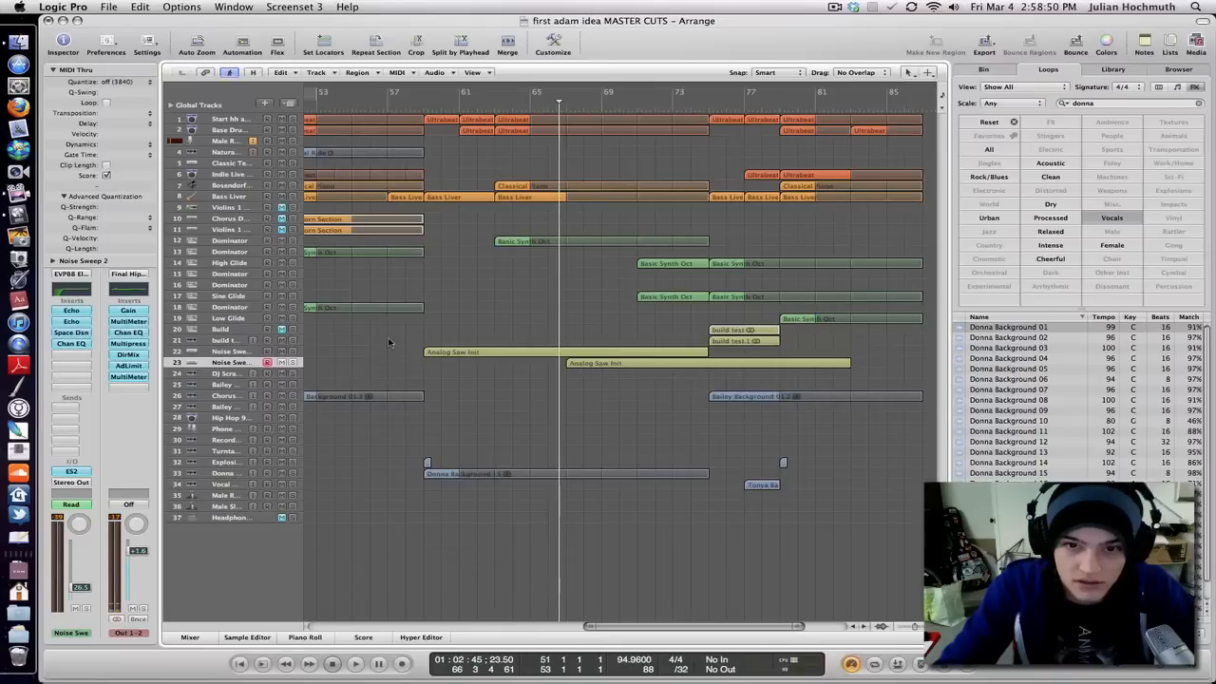
Listen to the arrangement from bar 66 and again from bar 74, dismissing the system overload alert each time.
{"action": "key", "text": "space"}
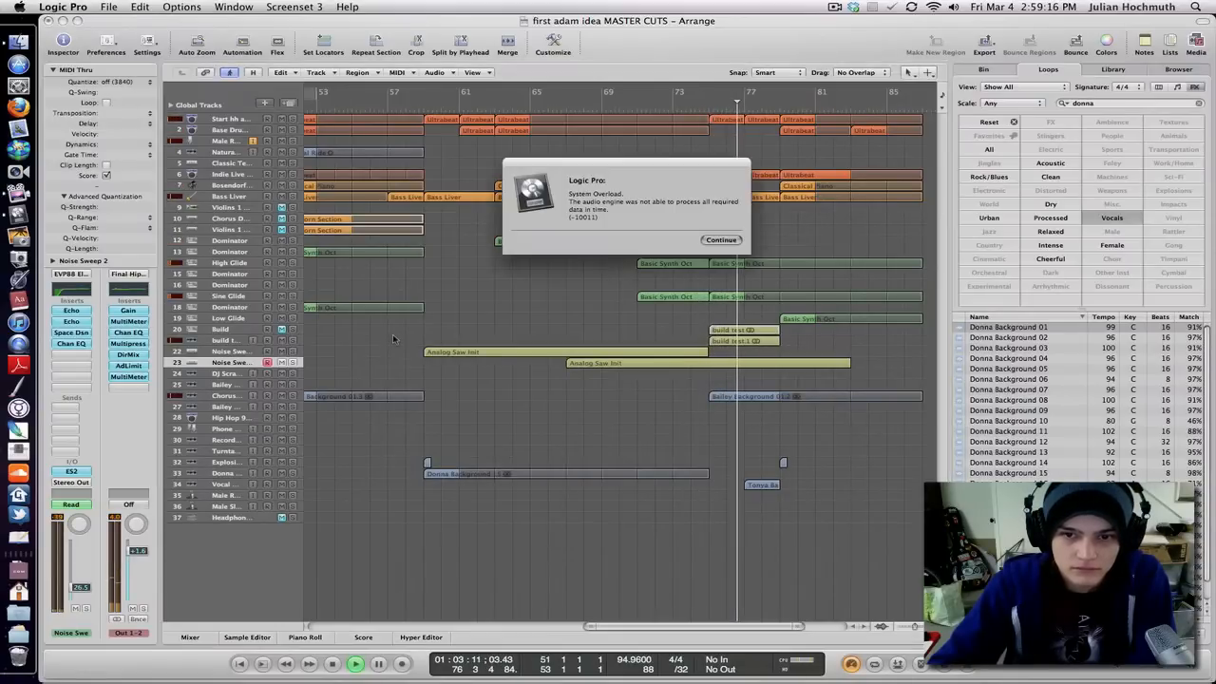
{"action": "left_click", "coordinate": [720, 240]}
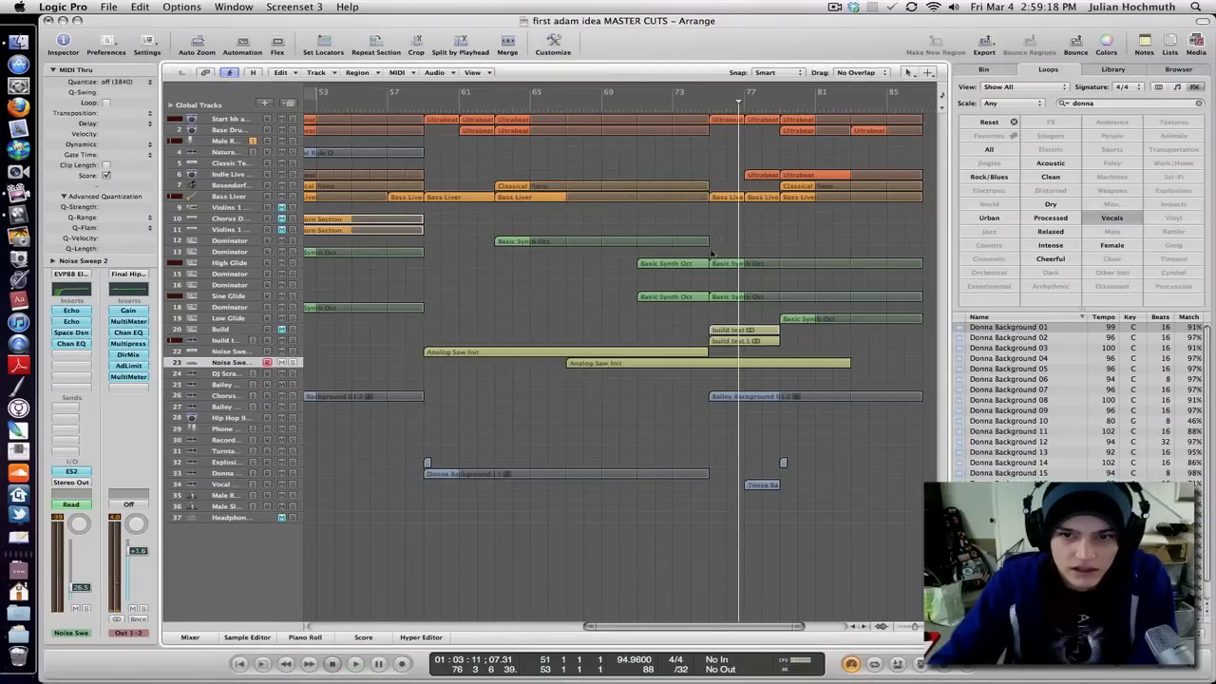
{"action": "left_click", "coordinate": [708, 104]}
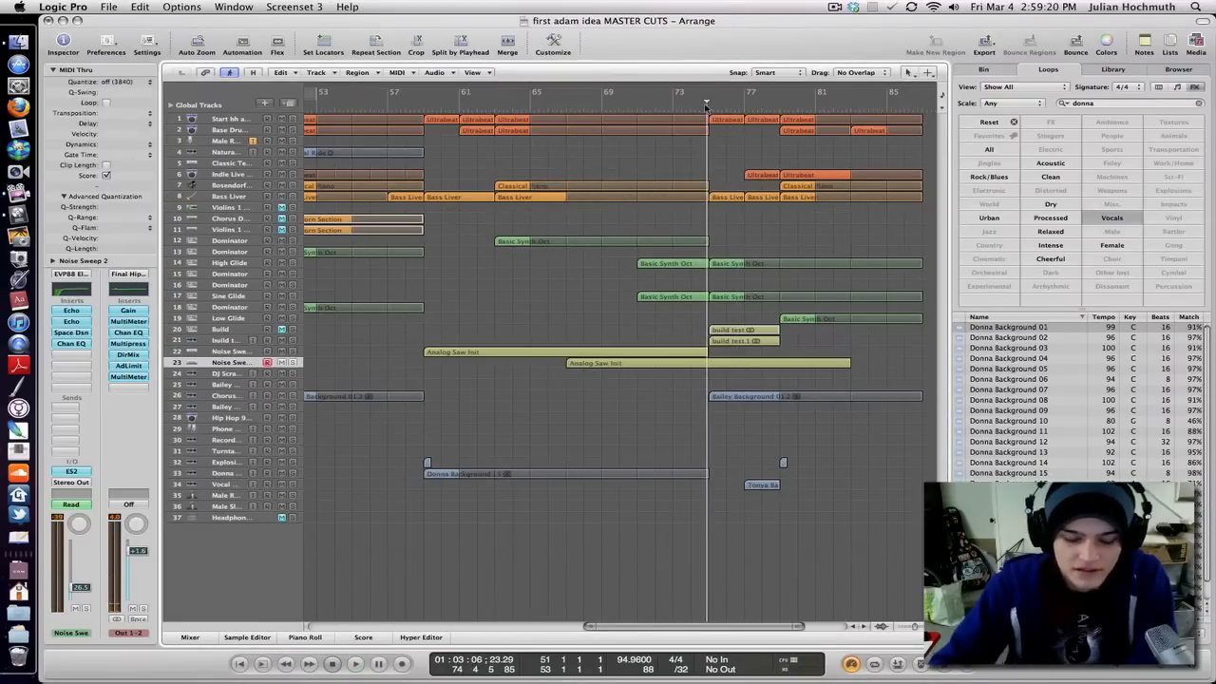
{"action": "key", "text": "space"}
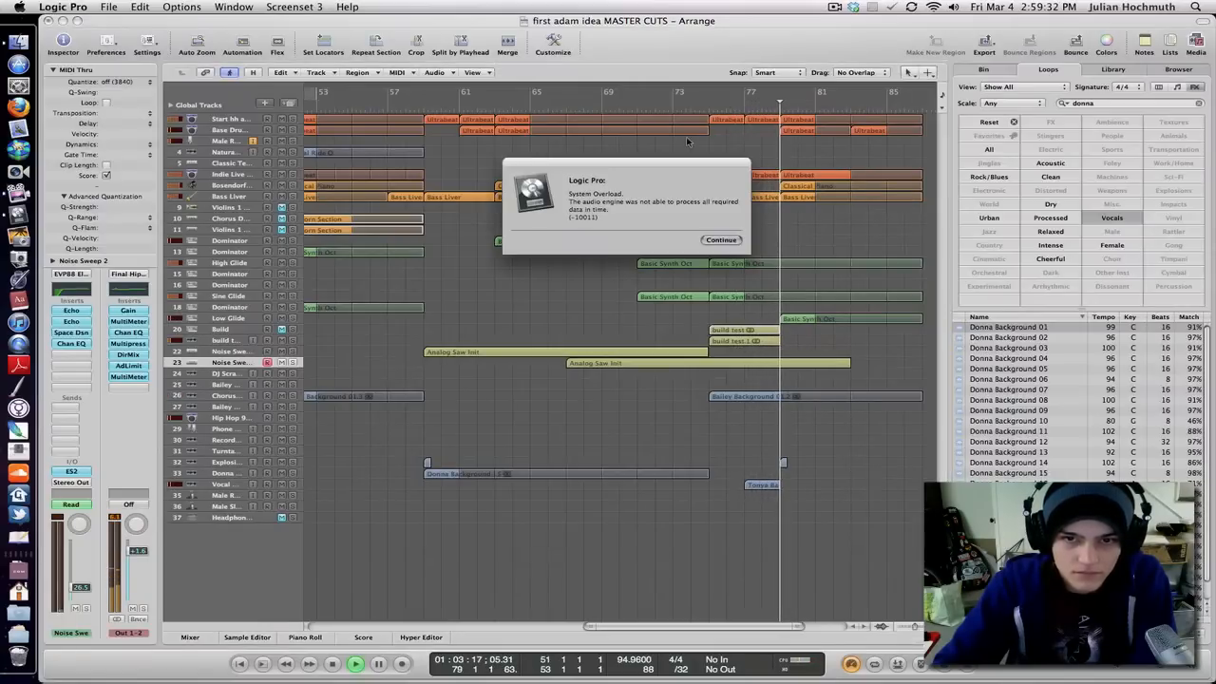
{"action": "left_click", "coordinate": [722, 241]}
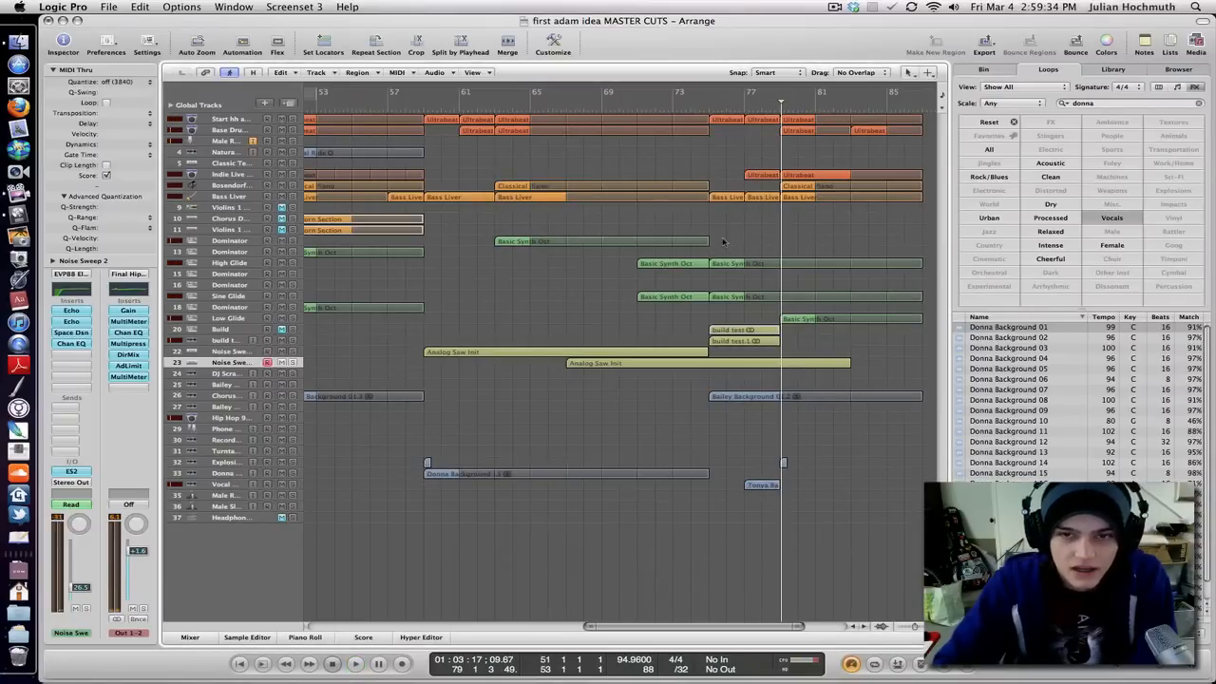
Listen to the transition into the next section from bar 78, and stop playback at bar 80.
{"action": "left_click", "coordinate": [773, 104]}
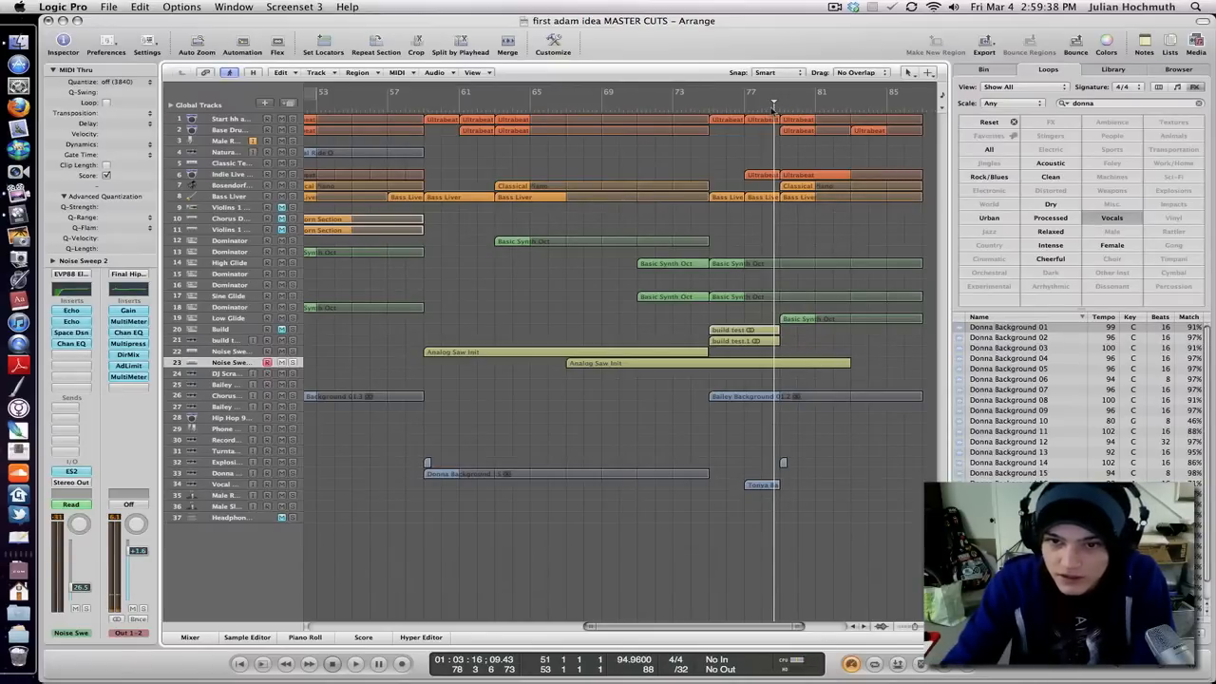
{"action": "key", "text": "space"}
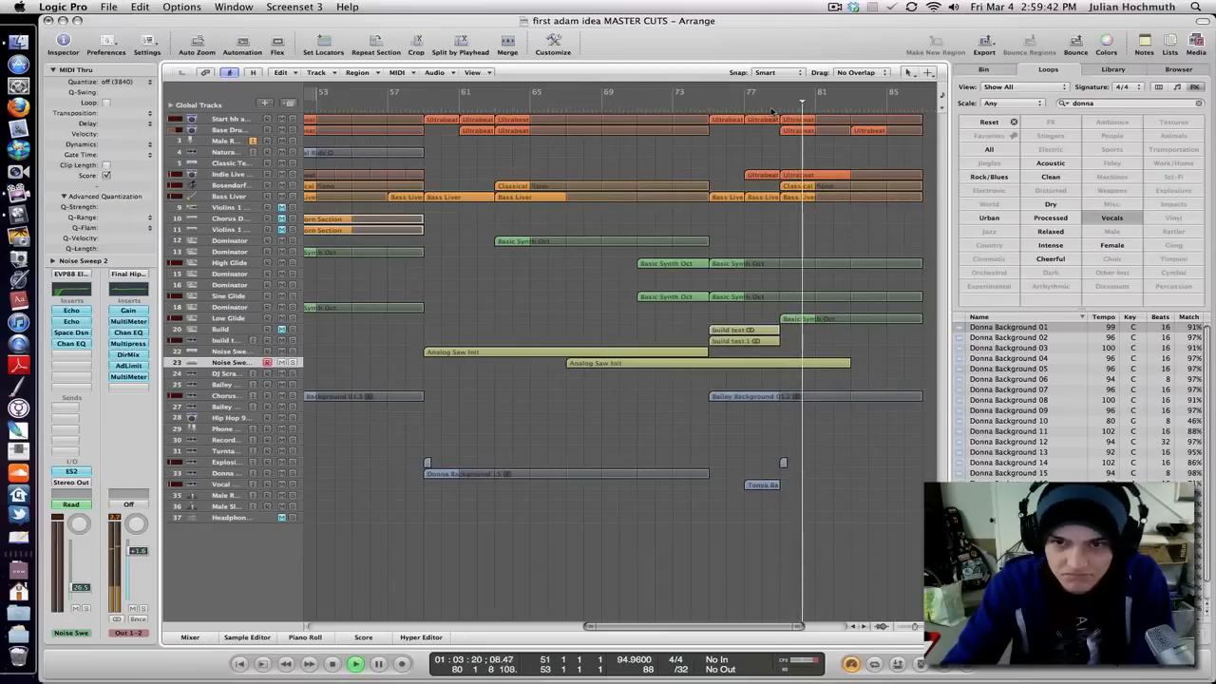
{"action": "key", "text": "space"}
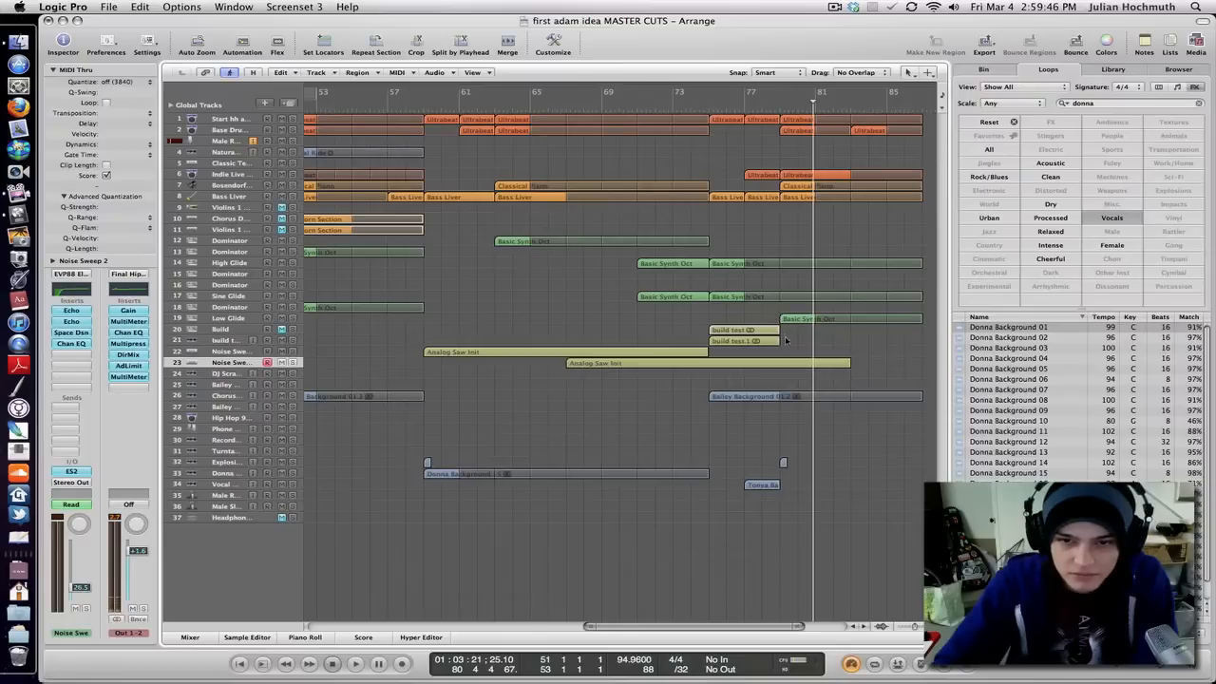
Solo the Vocal Build Up track and listen to its Tonya Background 02 region from bar 76, then turn solo off.
{"action": "left_click", "coordinate": [768, 488]}
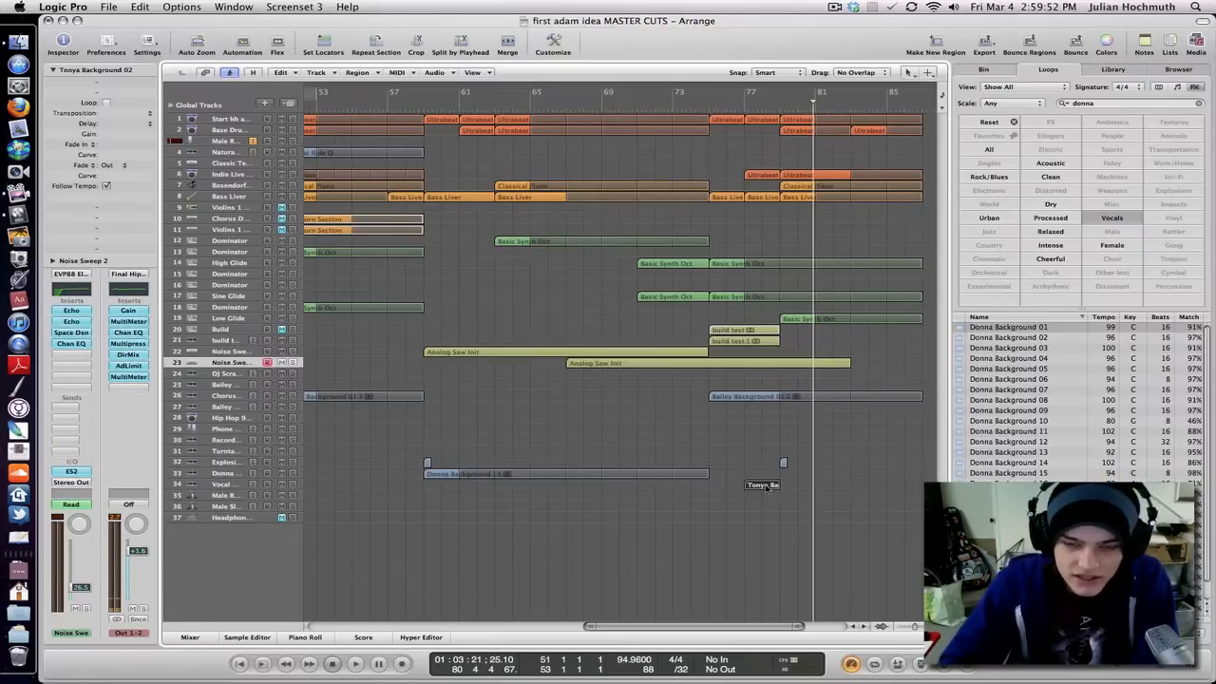
{"action": "left_click", "coordinate": [742, 108]}
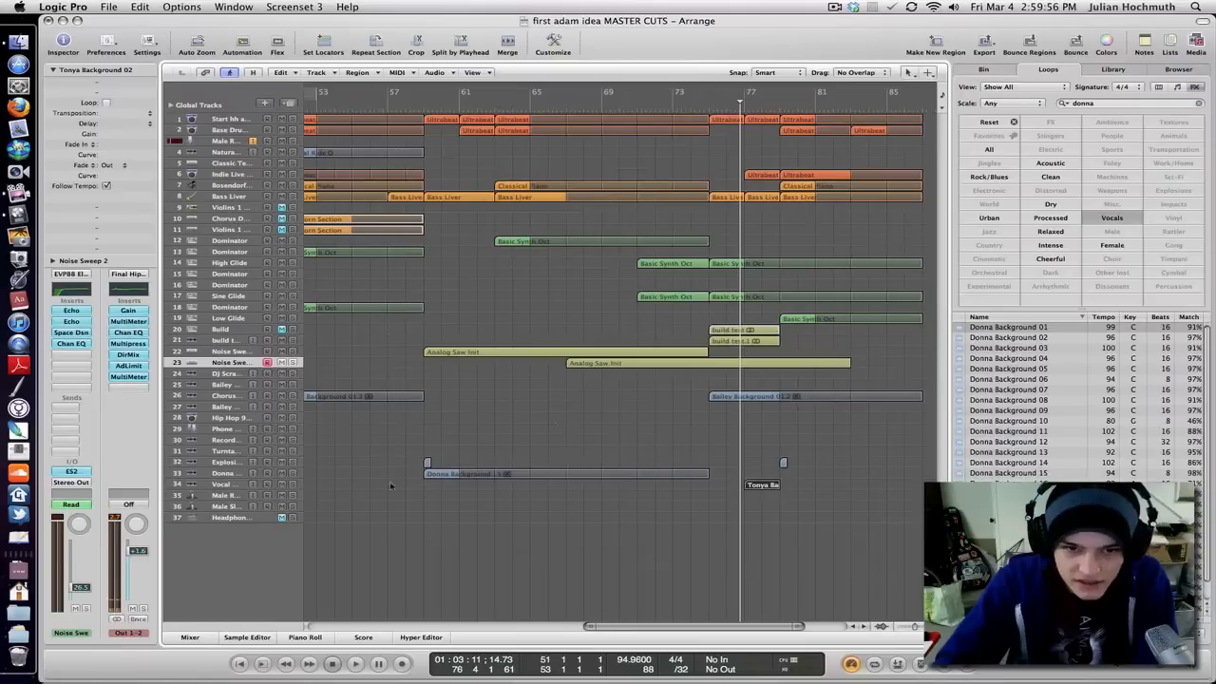
{"action": "left_click", "coordinate": [307, 489]}
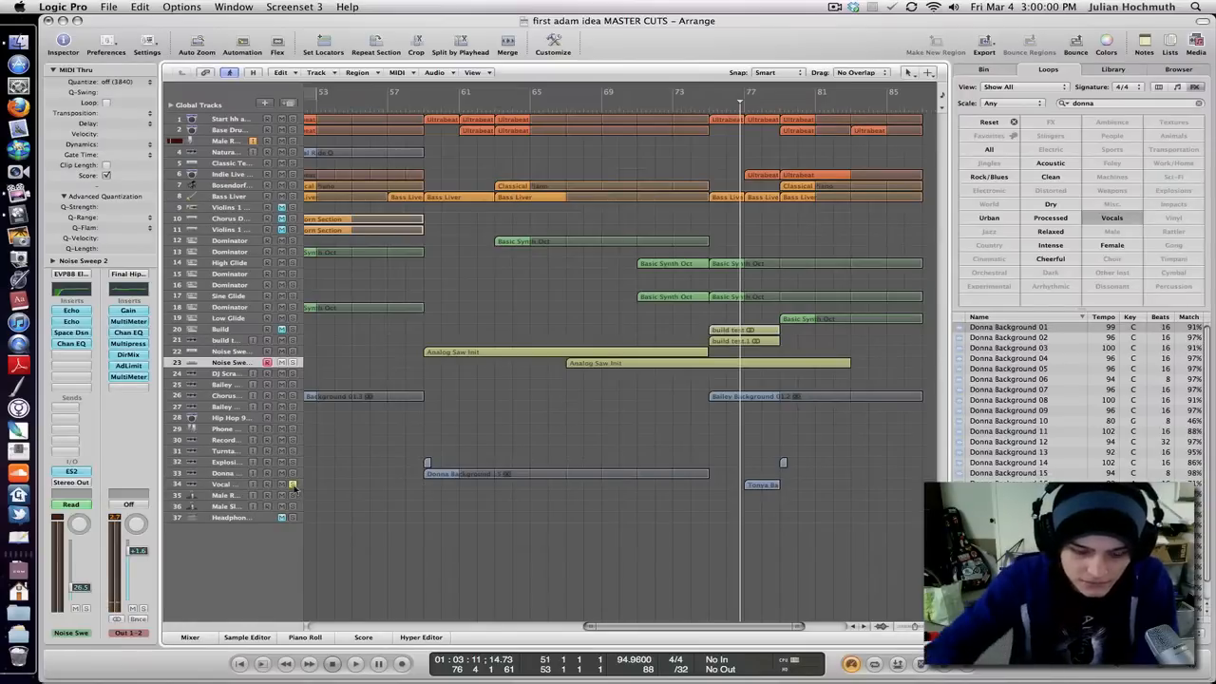
{"action": "key", "text": "space"}
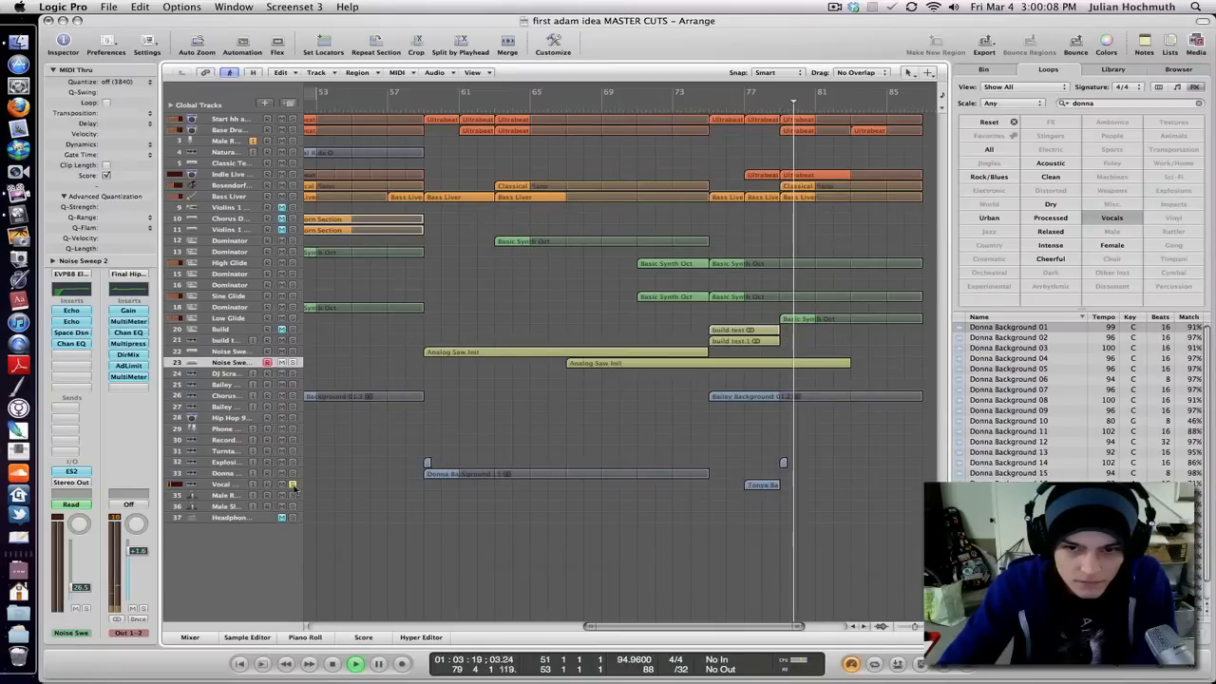
{"action": "key", "text": "space"}
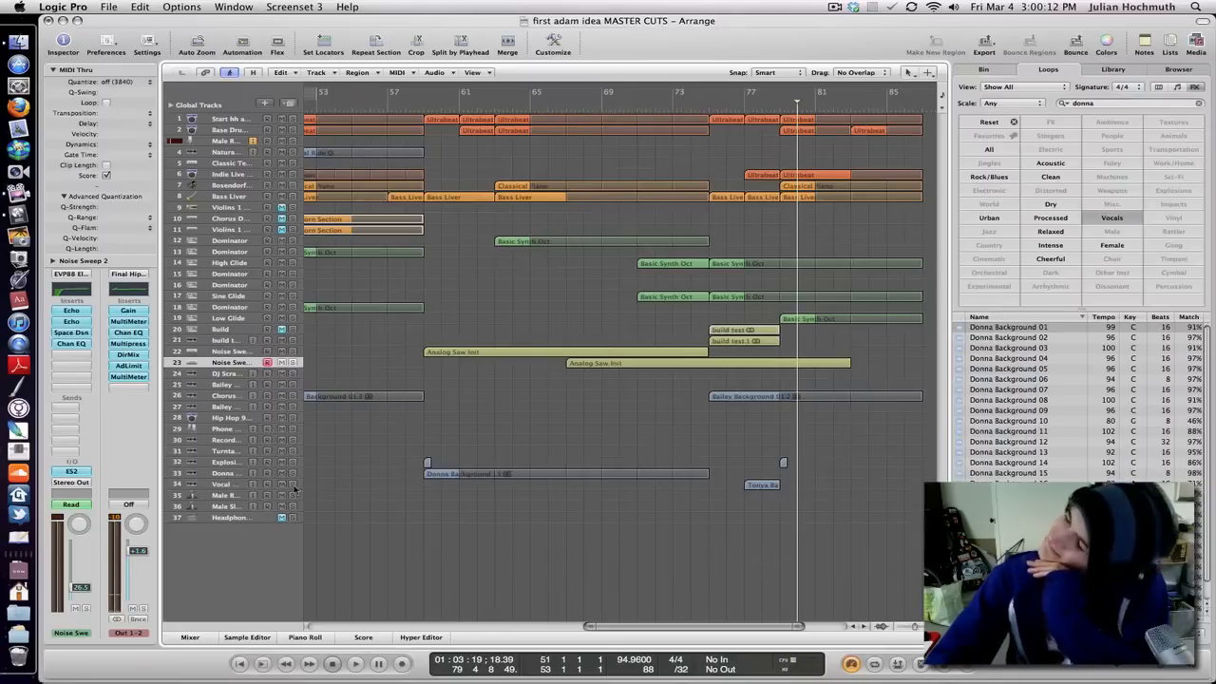
Select the Vocal Build Up track, then examine the Bailey Background 01.2 region within the final section of the arrangement.
{"action": "left_click", "coordinate": [234, 485]}
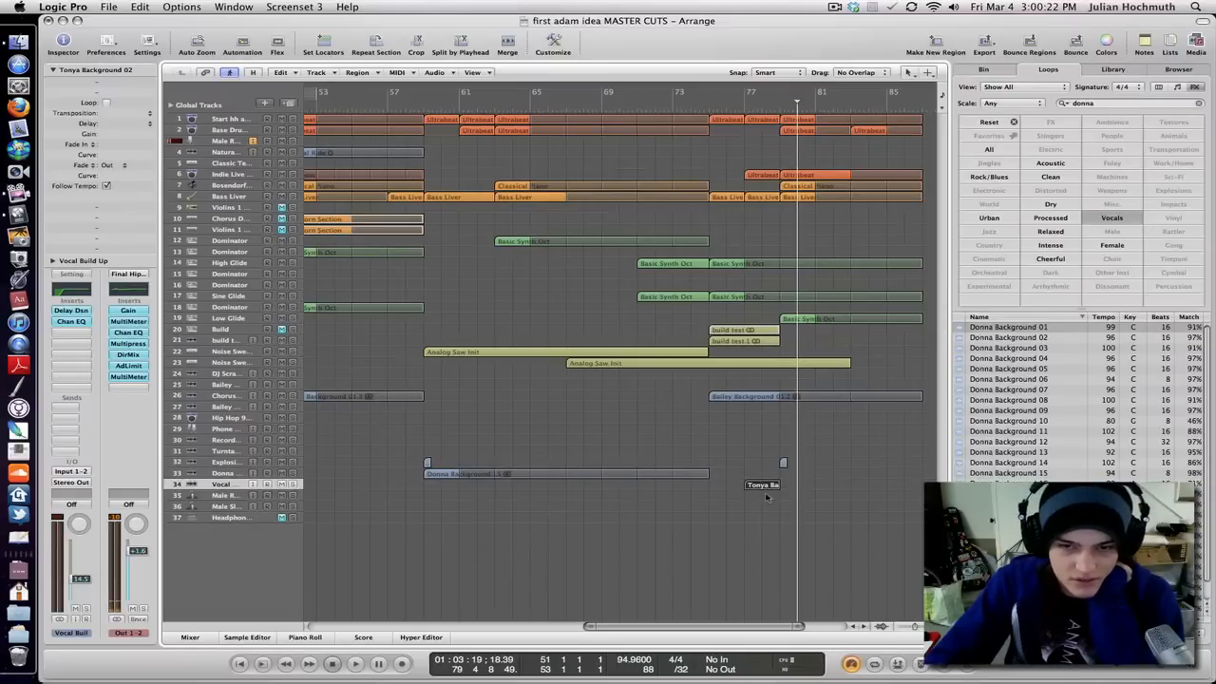
{"action": "left_click", "coordinate": [752, 398]}
{"action": "scroll", "coordinate": [770, 412], "scroll_direction": "left", "scroll_amount": 1}
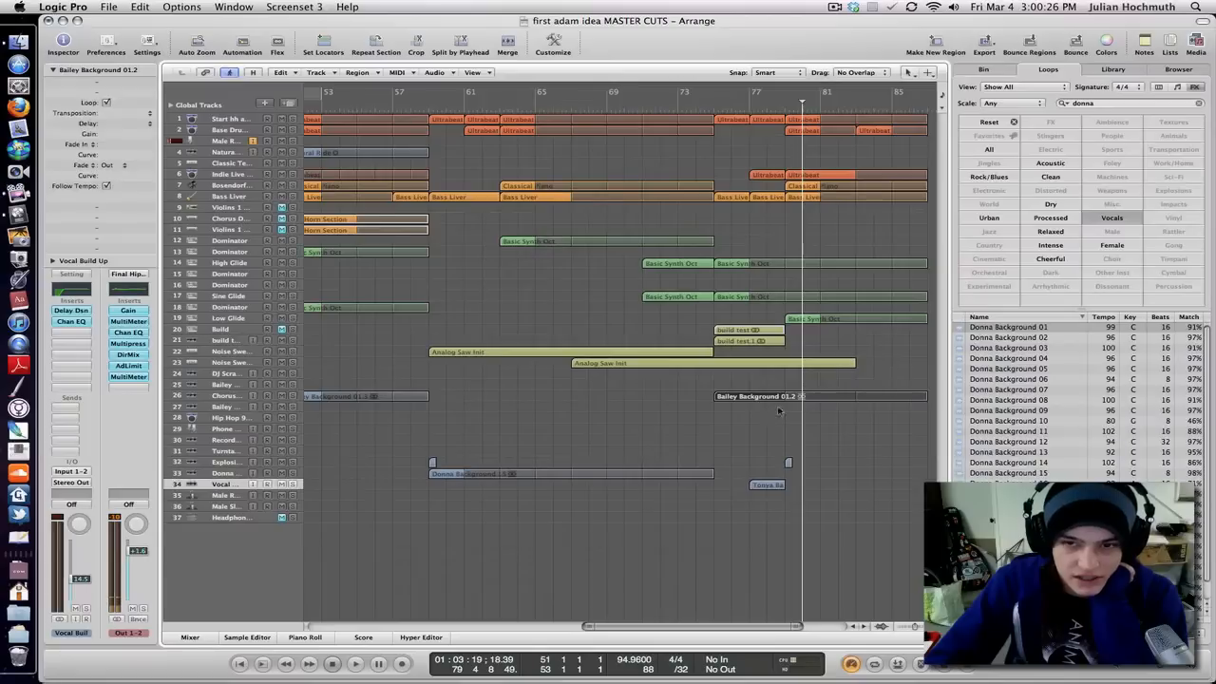
{"action": "scroll", "coordinate": [809, 412], "scroll_direction": "left", "scroll_amount": 5}
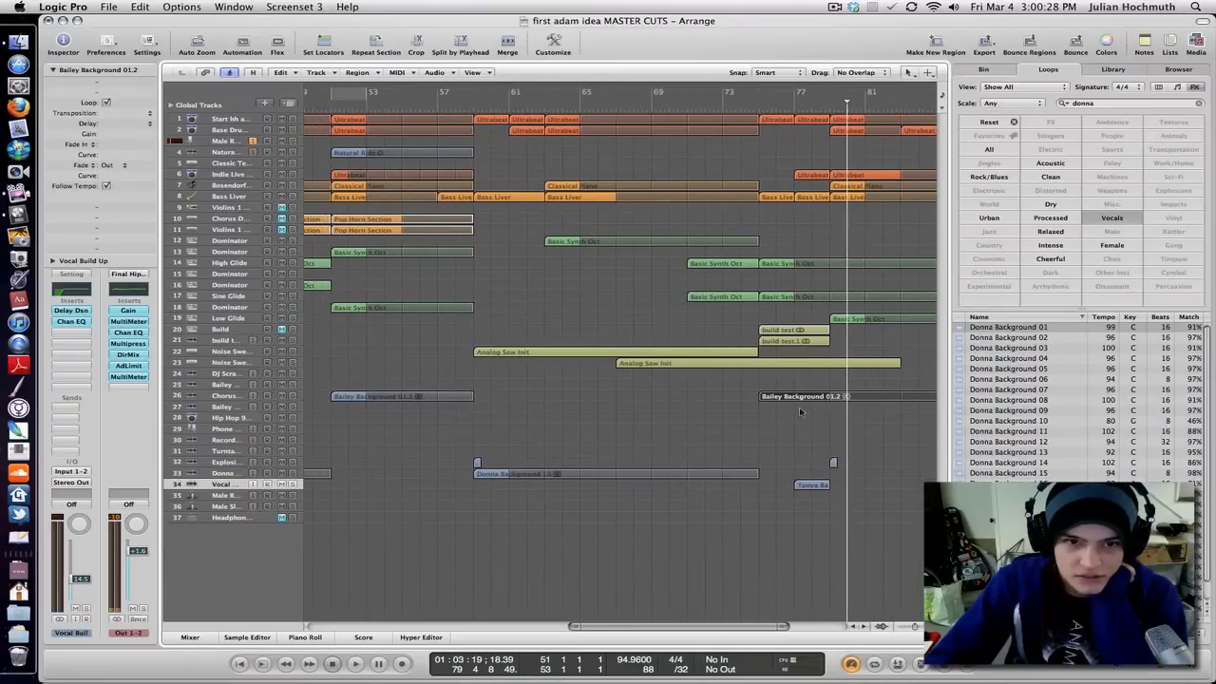
{"action": "scroll", "coordinate": [704, 386], "scroll_direction": "right", "scroll_amount": 20}
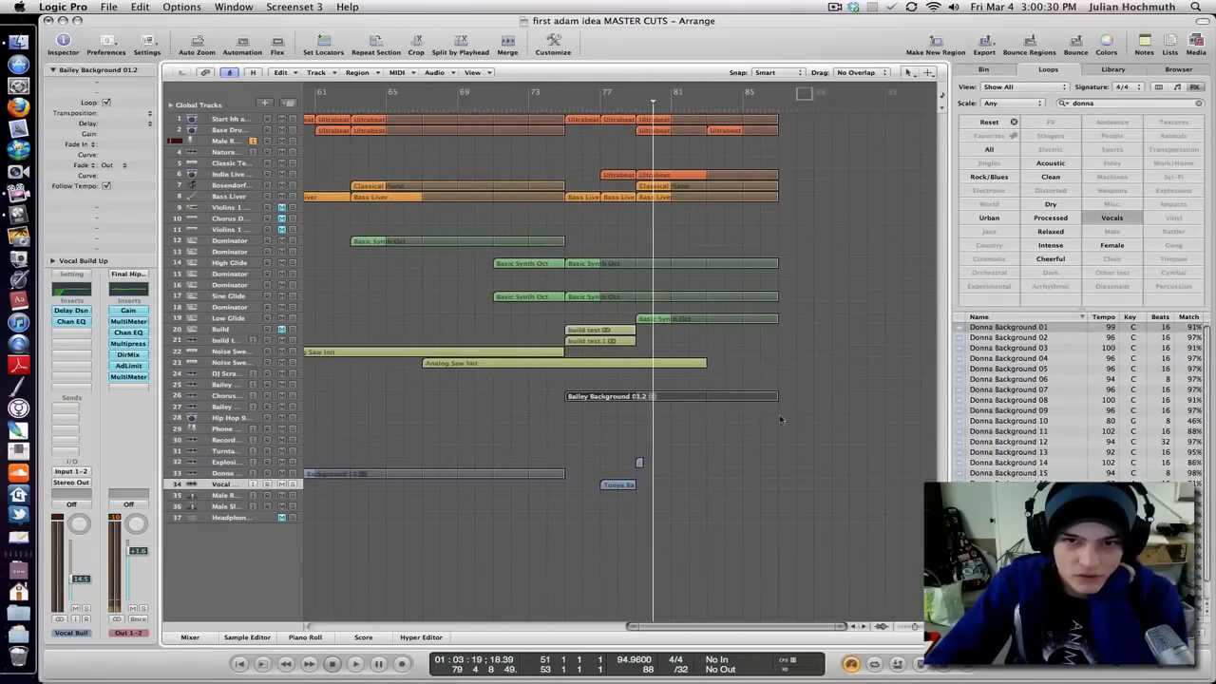
{"action": "scroll", "coordinate": [784, 416], "scroll_direction": "left", "scroll_amount": 3}
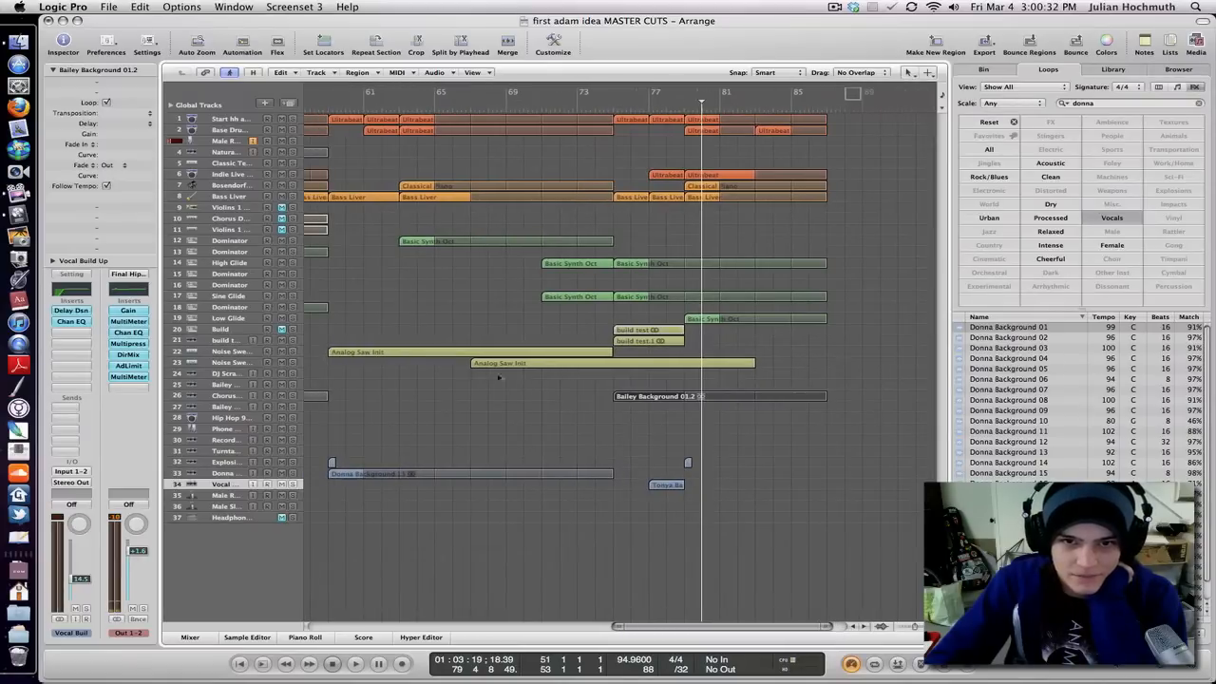
Select the build test.1 region and listen to the build-up section from bar 74, stopping at bar 80.
{"action": "left_click", "coordinate": [639, 344]}
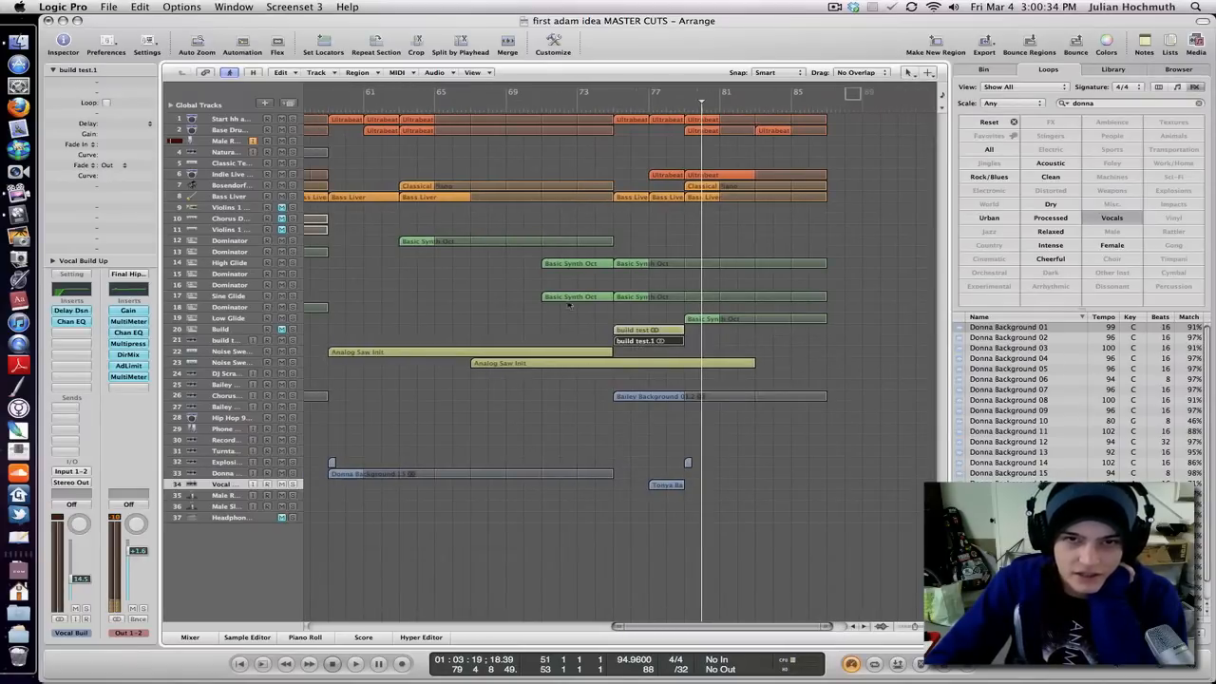
{"action": "left_click", "coordinate": [610, 107]}
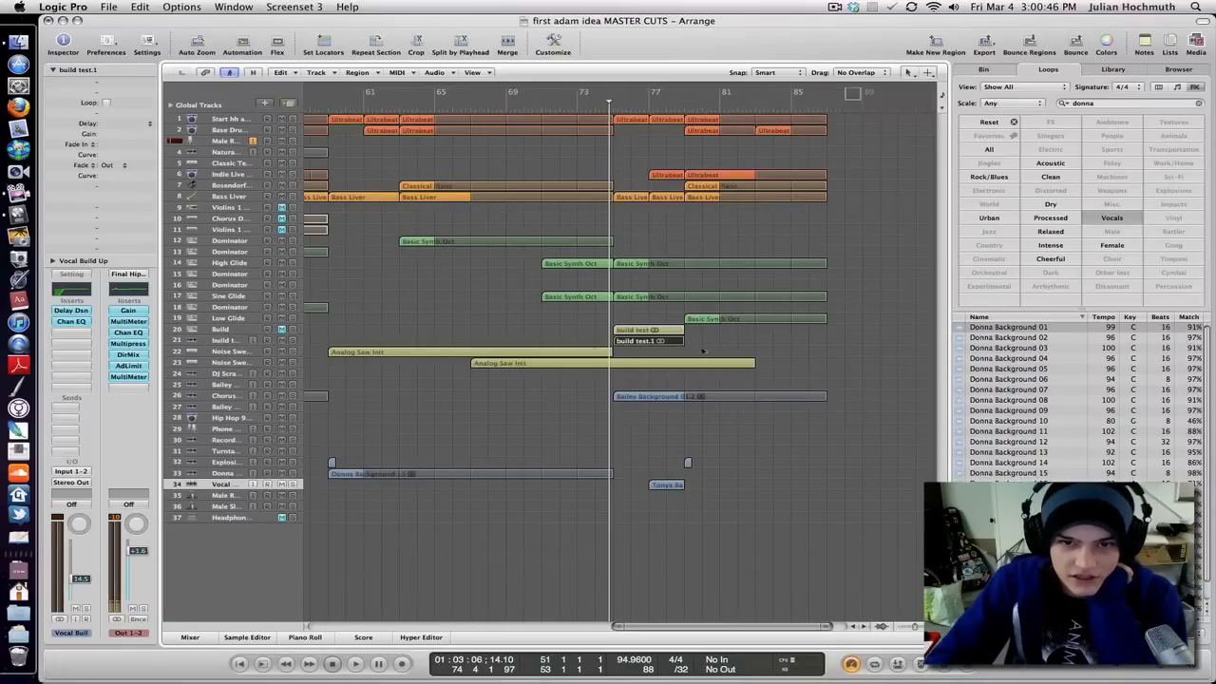
{"action": "left_click", "coordinate": [704, 349]}
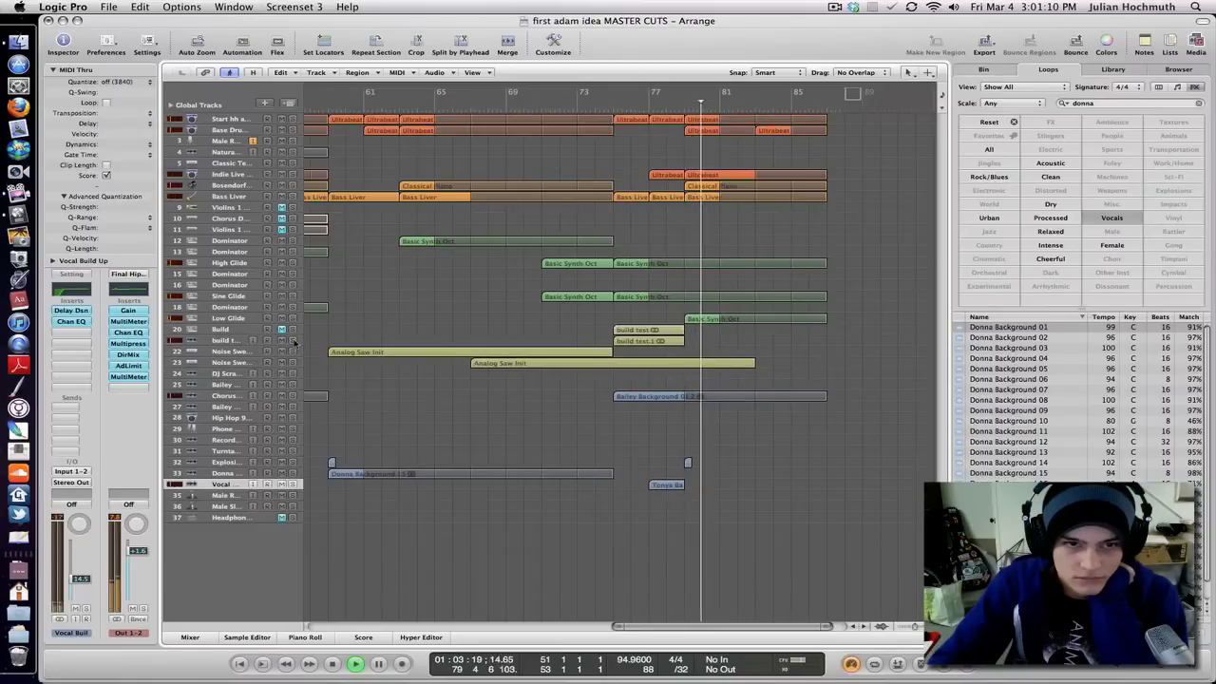
{"action": "key", "text": "space"}
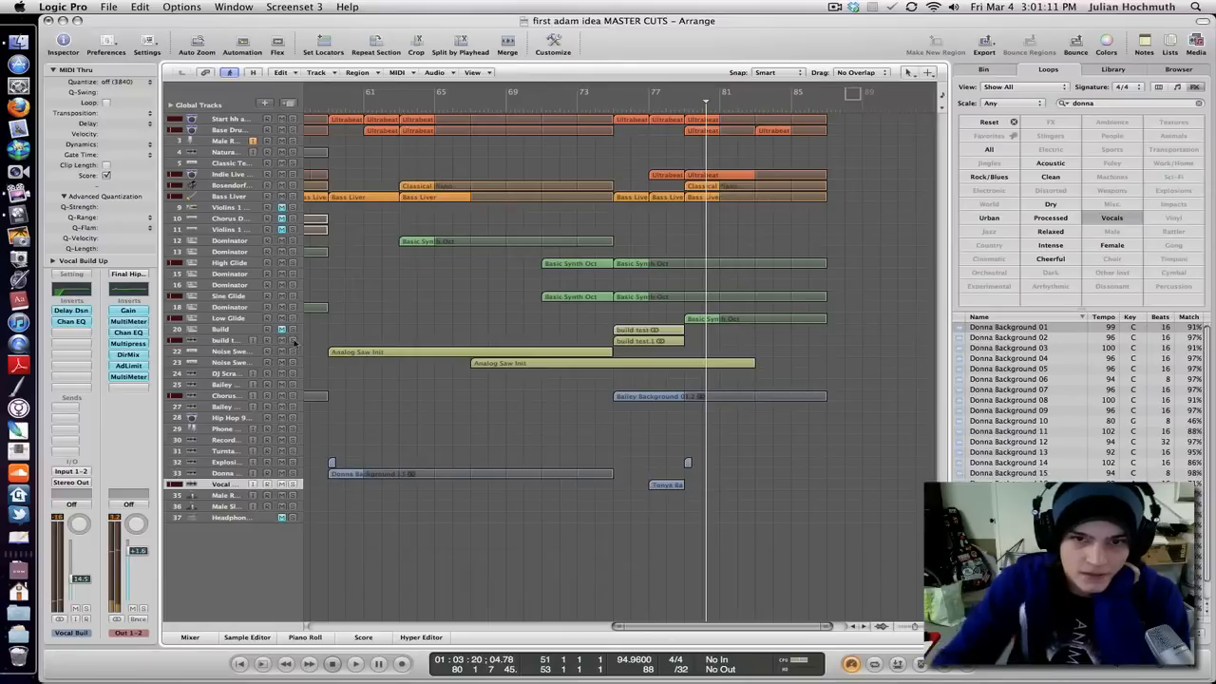
Select the build test track to inspect its channel strip, then the Tonya Background 02 region, and clear the selection.
{"action": "left_click_drag", "start_coordinate": [599, 340], "coordinate": [622, 345]}
{"action": "left_click", "coordinate": [586, 344]}
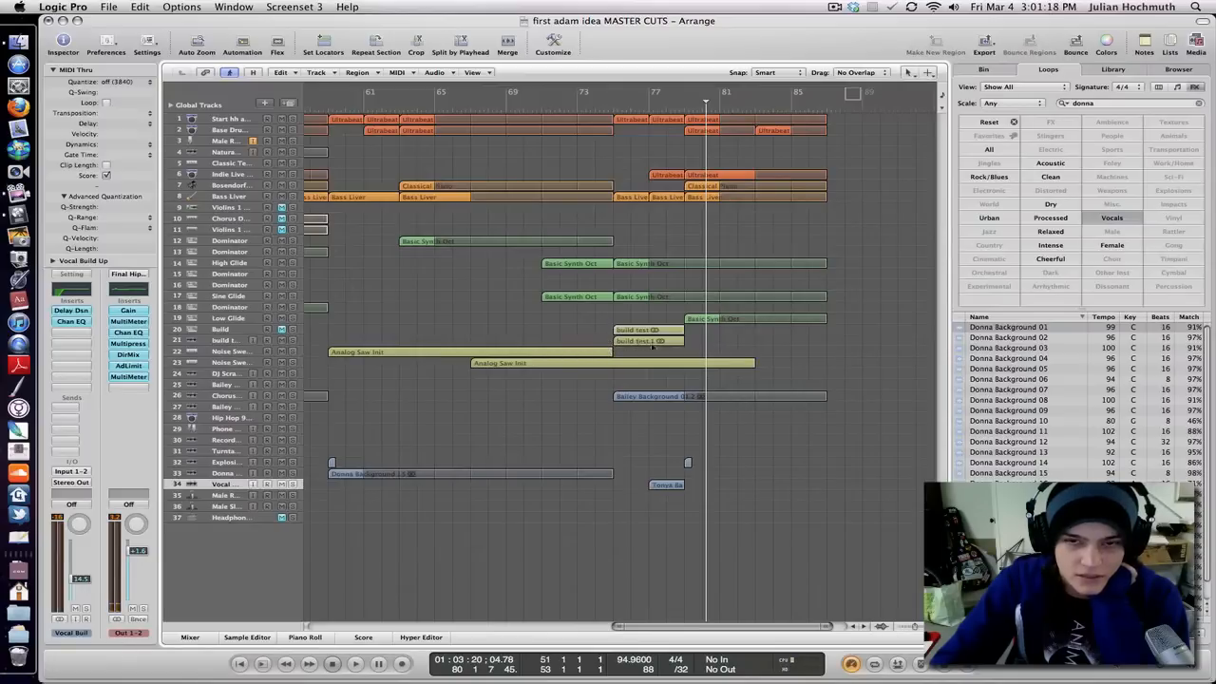
{"action": "left_click", "coordinate": [229, 340]}
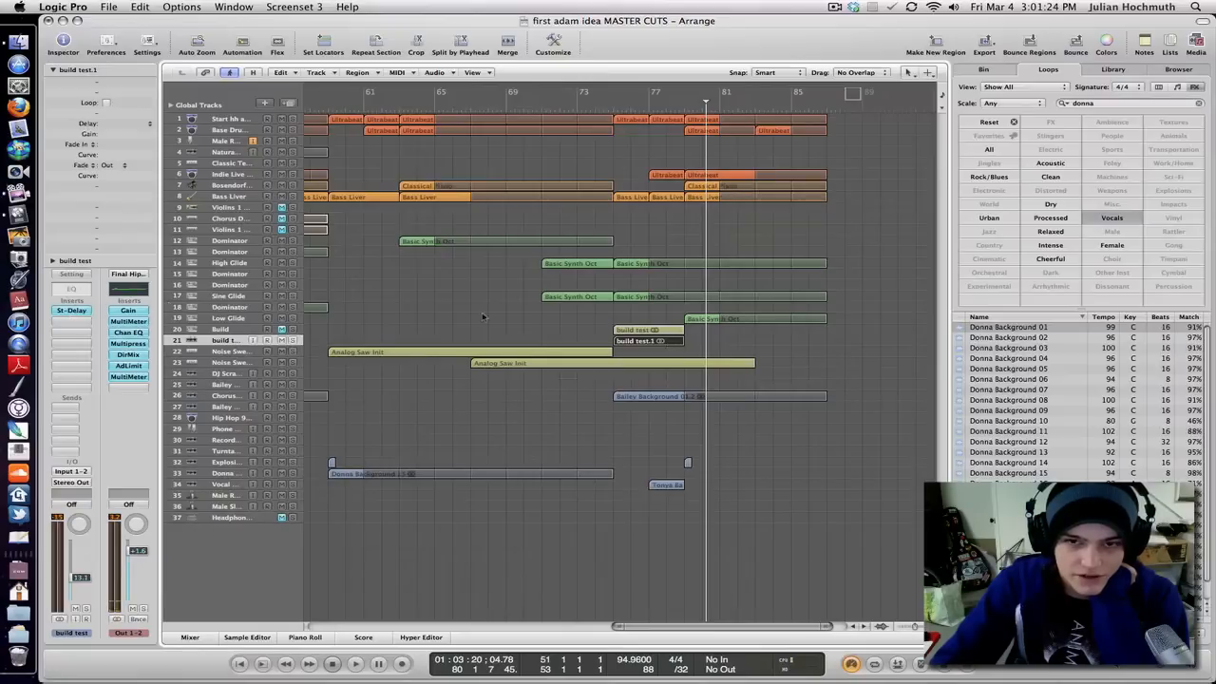
{"action": "left_click", "coordinate": [807, 351]}
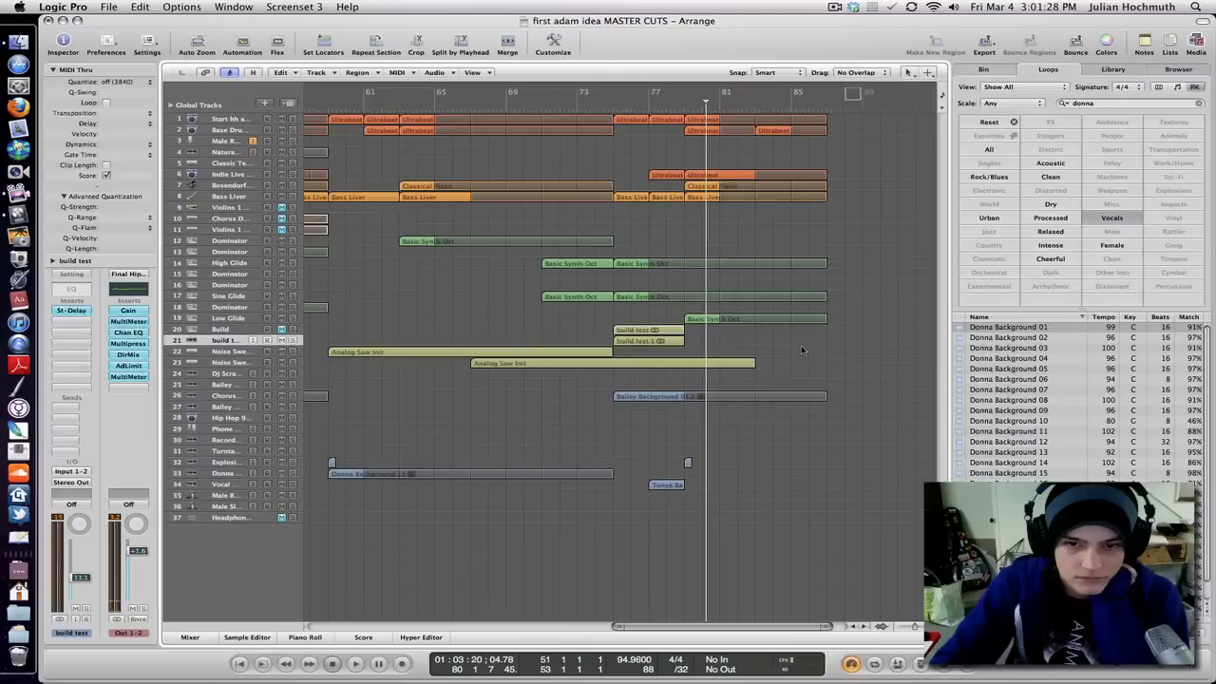
{"action": "left_click", "coordinate": [671, 485]}
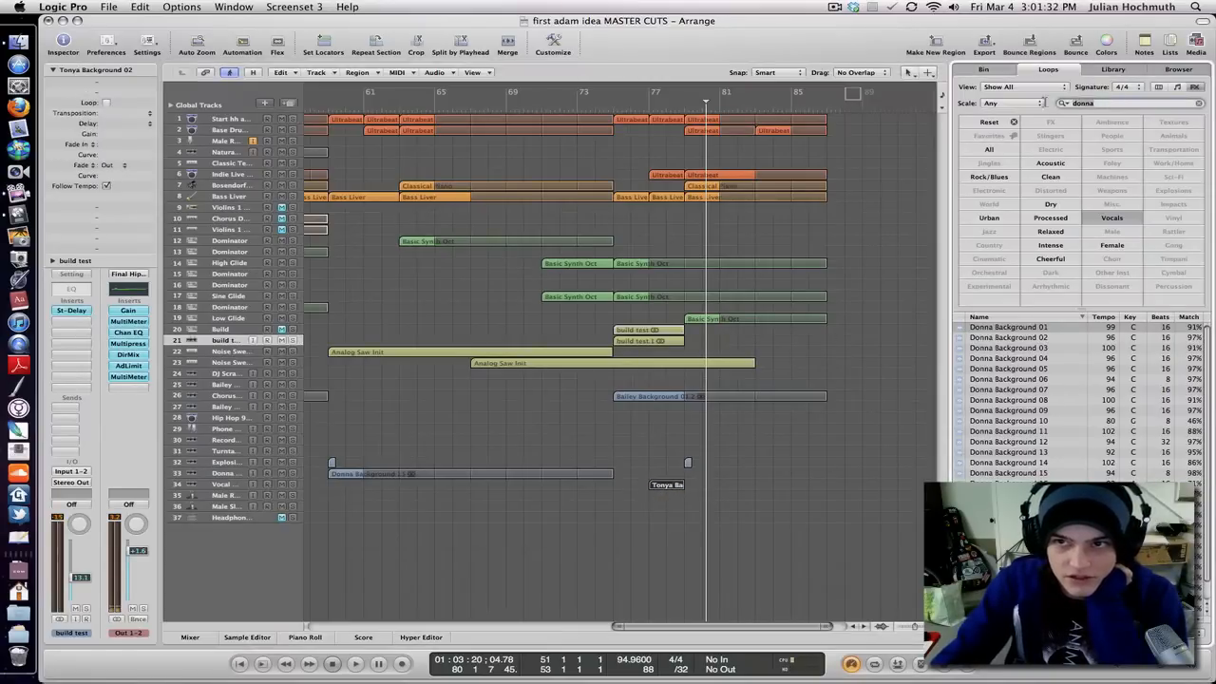
{"action": "left_click", "coordinate": [813, 452]}
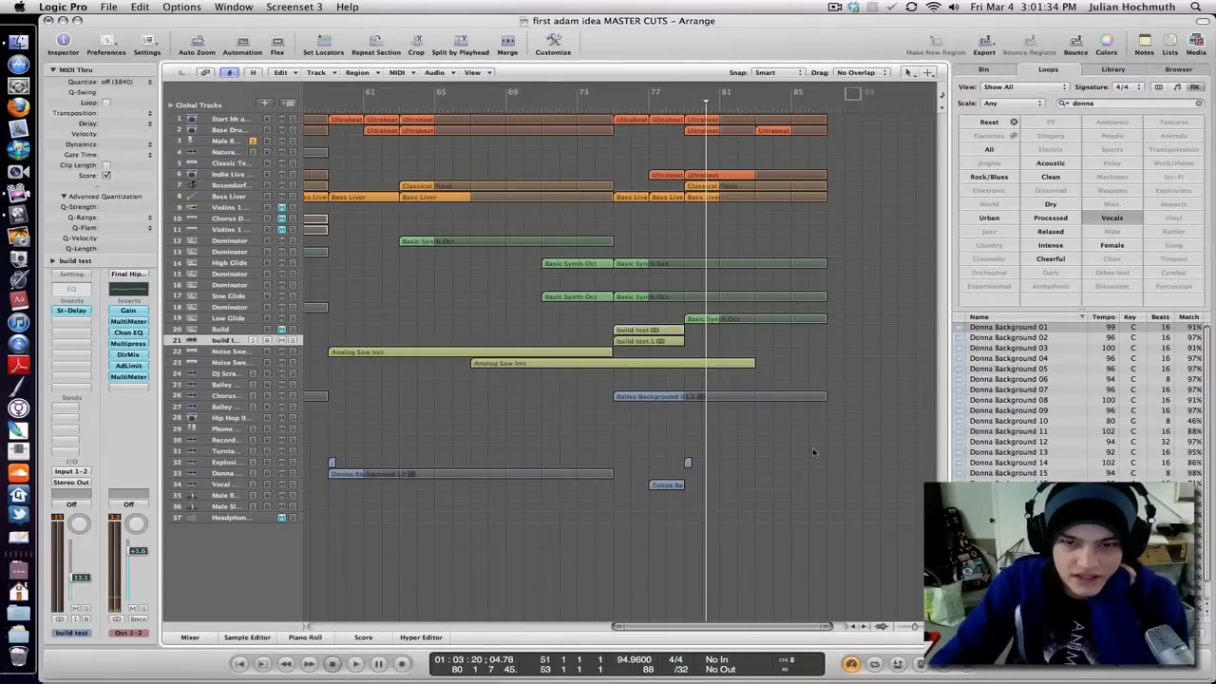
Go back to the earlier section around bars 27 to 35 and place the playhead at bars 28, 30 and 32 in turn.
{"action": "scroll", "coordinate": [810, 444], "scroll_direction": "left", "scroll_amount": 2}
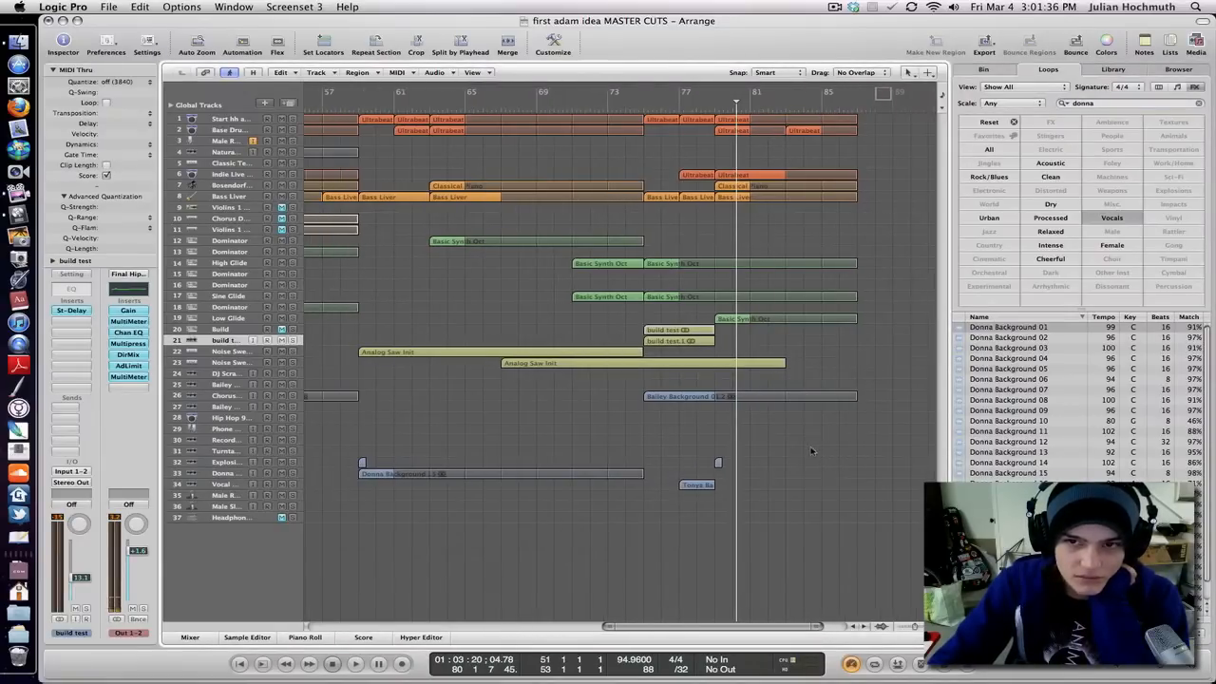
{"action": "scroll", "coordinate": [846, 428], "scroll_direction": "left", "scroll_amount": 6}
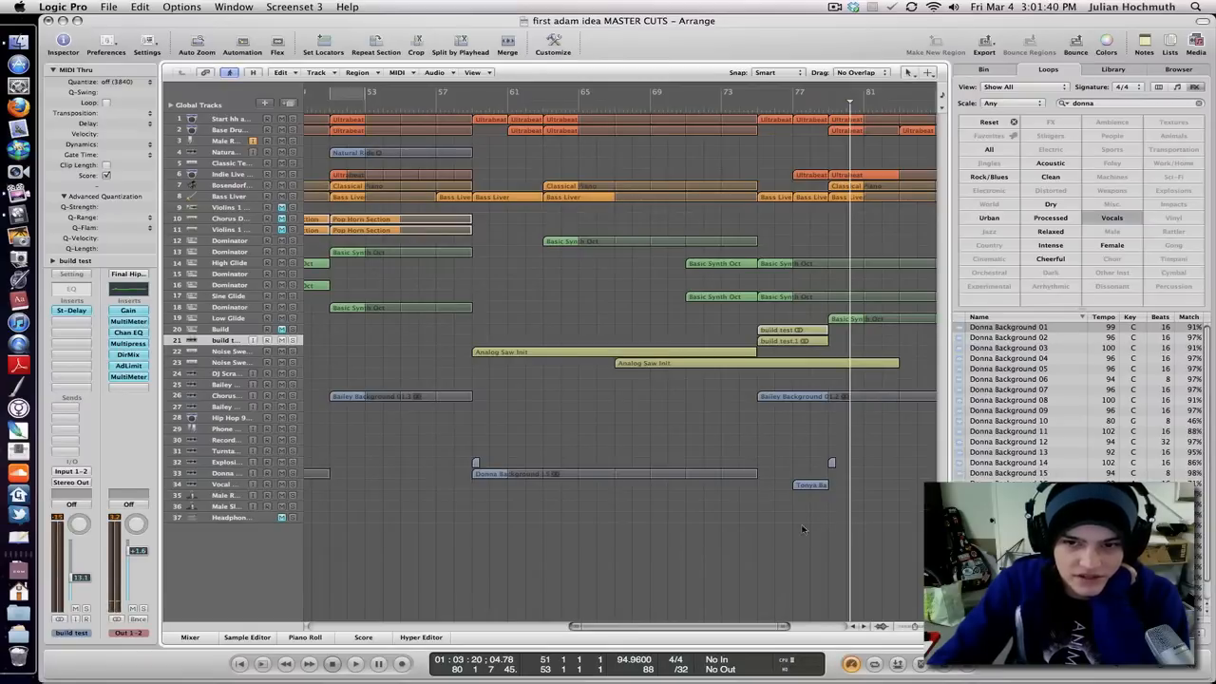
{"action": "left_click_drag", "start_coordinate": [801, 525], "coordinate": [353, 387]}
{"action": "left_click", "coordinate": [562, 426]}
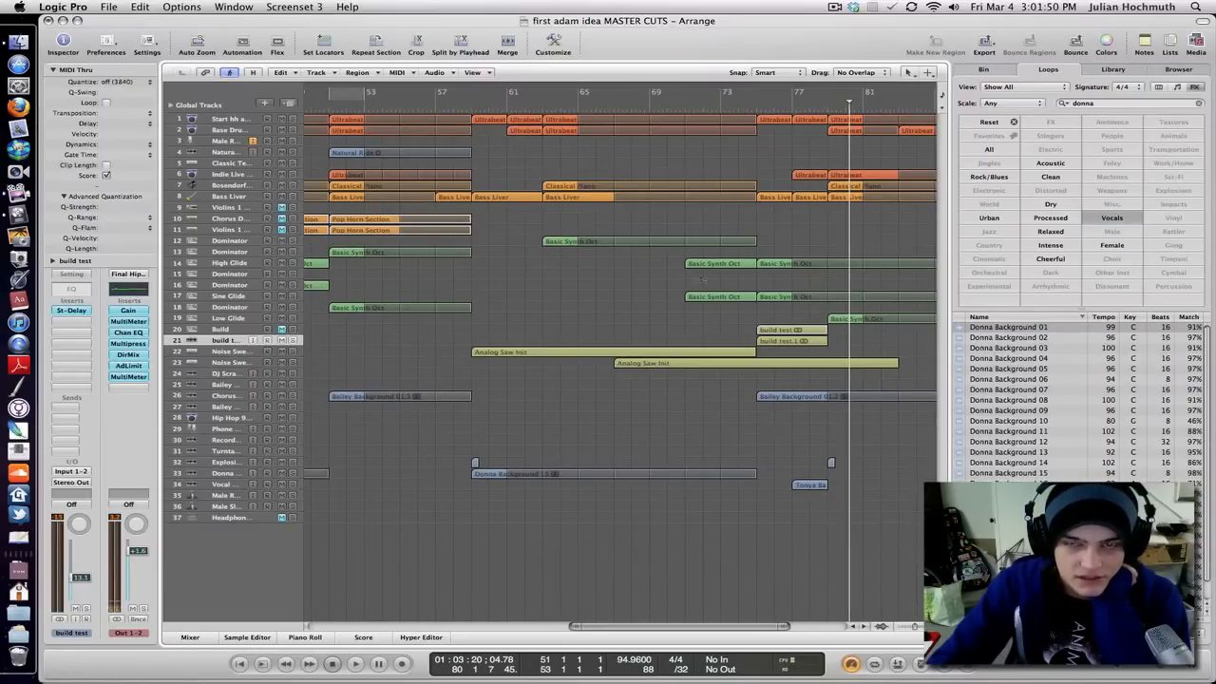
{"action": "scroll", "coordinate": [629, 278], "scroll_direction": "left", "scroll_amount": 10}
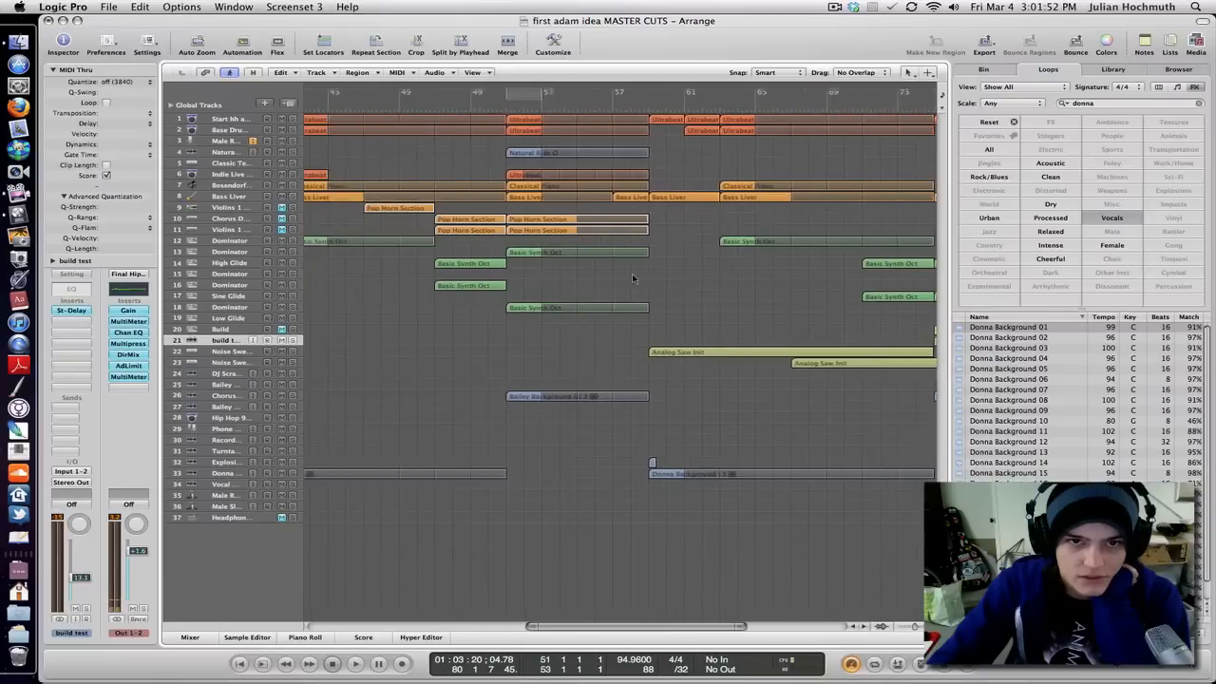
{"action": "scroll", "coordinate": [635, 279], "scroll_direction": "left", "scroll_amount": 12}
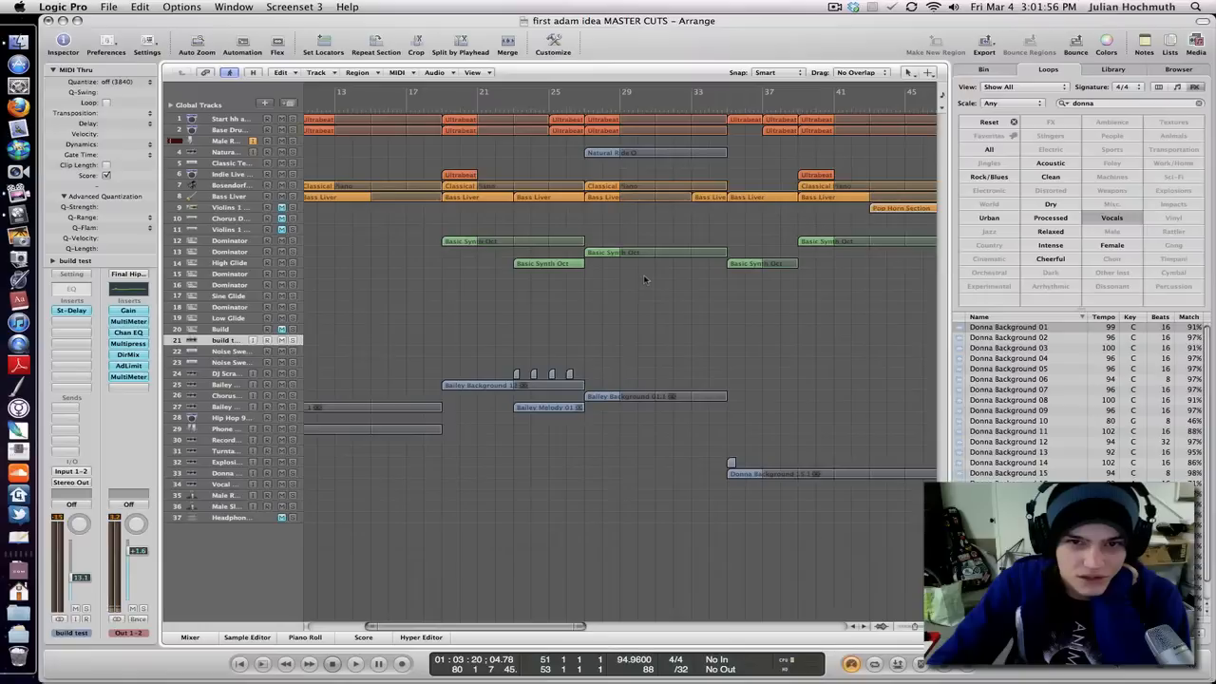
{"action": "left_click", "coordinate": [619, 106]}
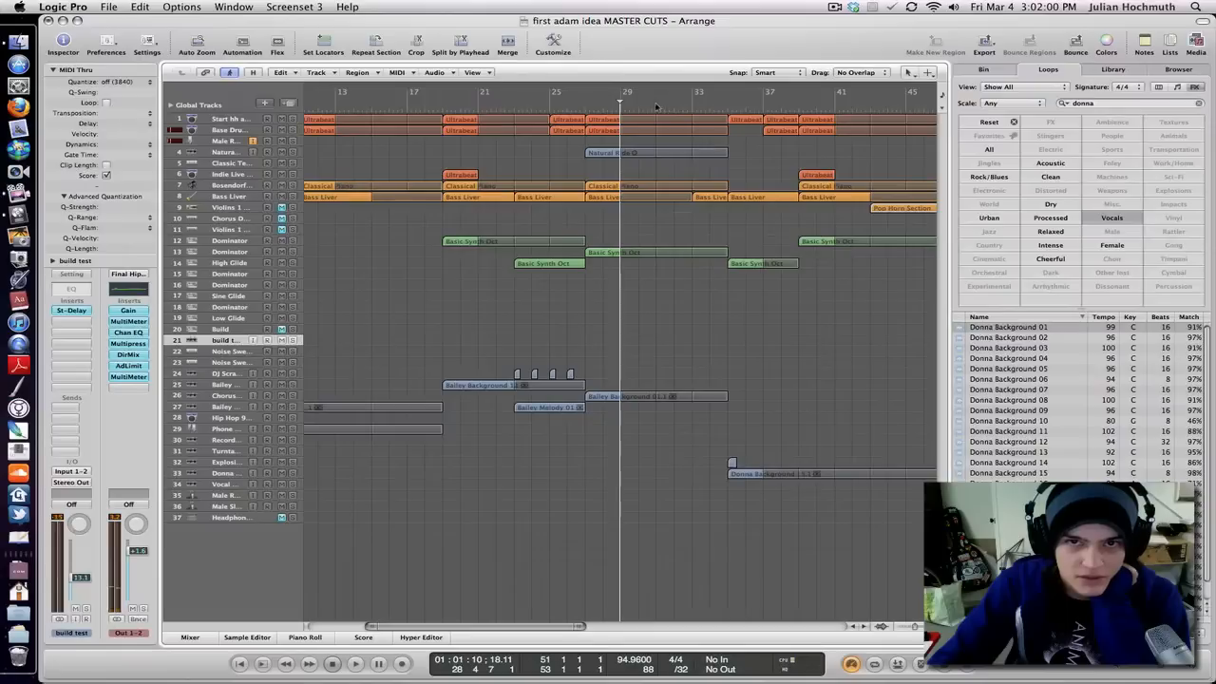
{"action": "left_click", "coordinate": [655, 105]}
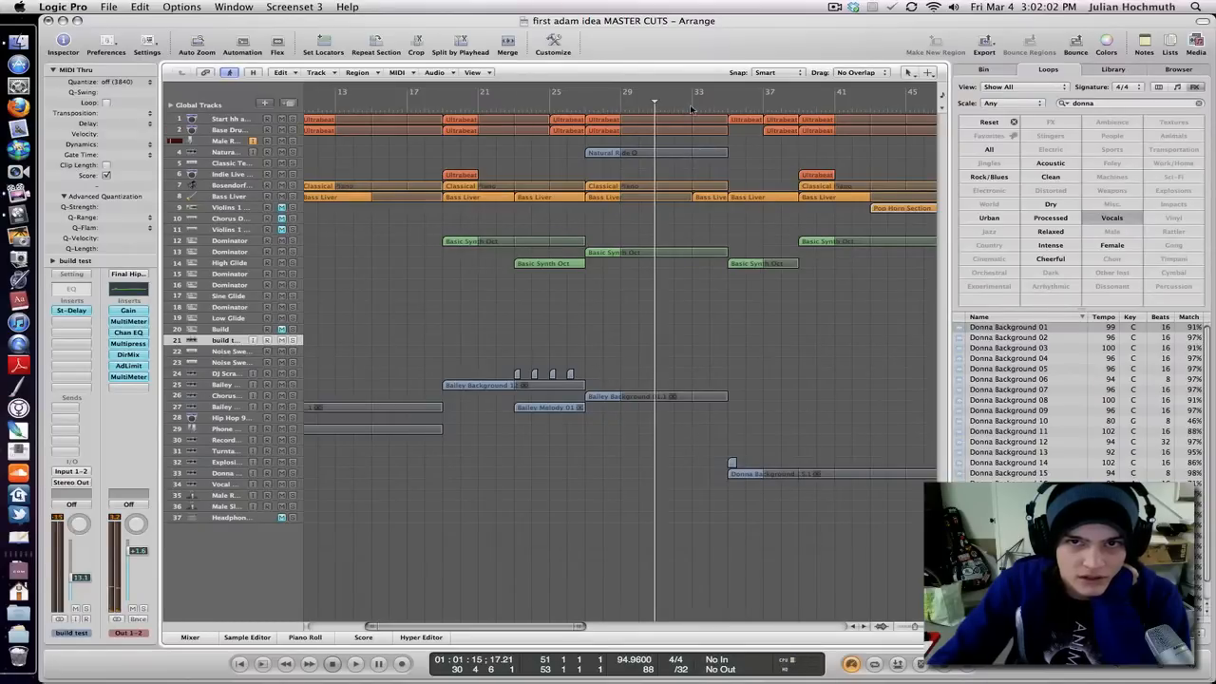
{"action": "left_click", "coordinate": [690, 104]}
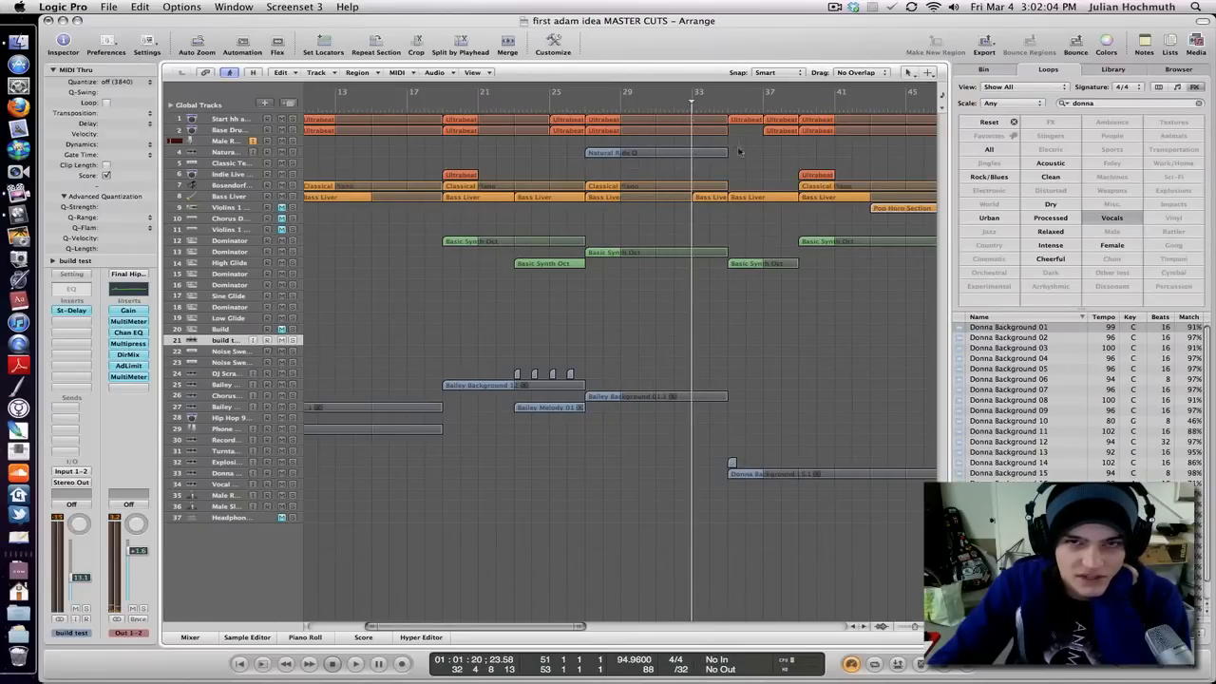
Place the playhead near bar 53 in the second chorus section and look over the remaining sections through the arrangement's end.
{"action": "scroll", "coordinate": [740, 150], "scroll_direction": "right", "scroll_amount": 10}
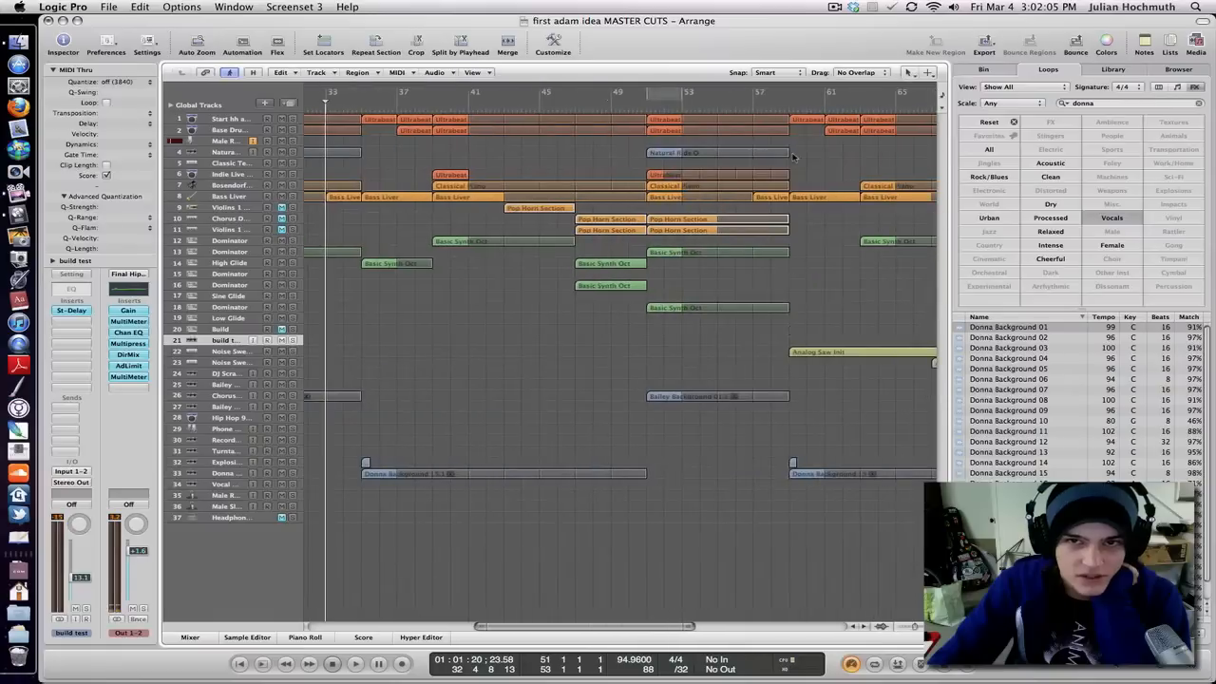
{"action": "left_click", "coordinate": [681, 104]}
{"action": "scroll", "coordinate": [703, 118], "scroll_direction": "right", "scroll_amount": 8}
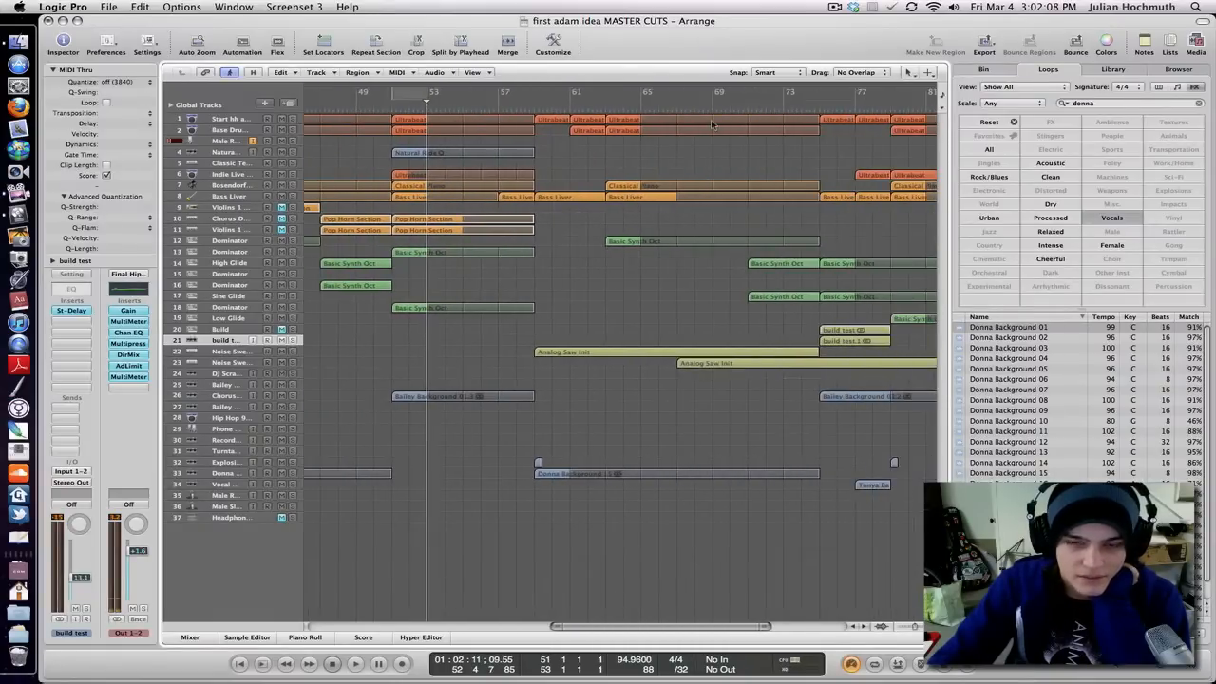
{"action": "scroll", "coordinate": [712, 122], "scroll_direction": "right", "scroll_amount": 4}
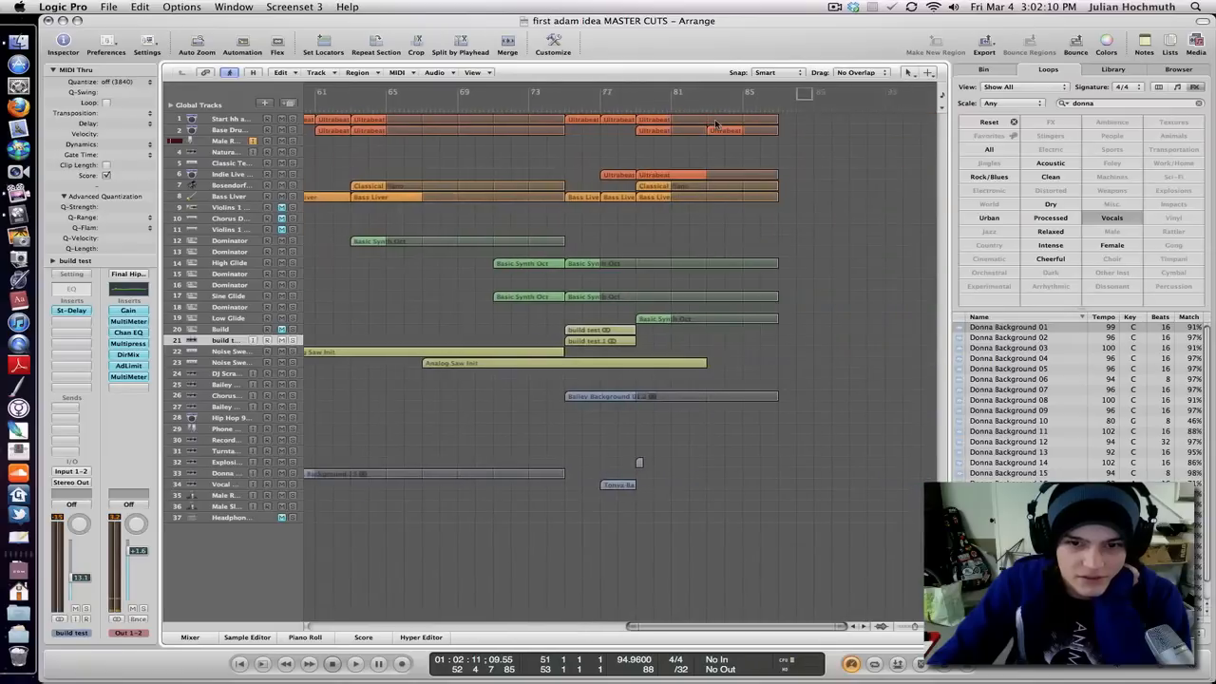
{"action": "scroll", "coordinate": [717, 124], "scroll_direction": "left", "scroll_amount": 1}
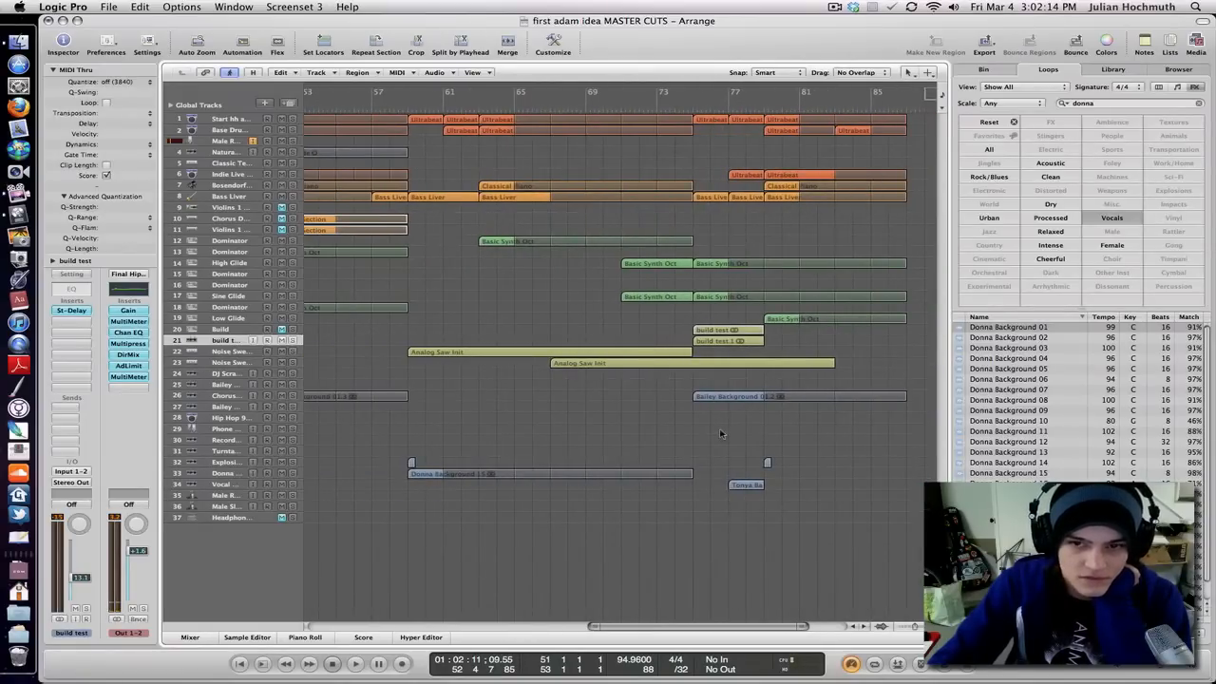
{"action": "left_click_drag", "start_coordinate": [879, 392], "coordinate": [837, 421]}
{"action": "scroll", "coordinate": [827, 425], "scroll_direction": "right", "scroll_amount": 5}
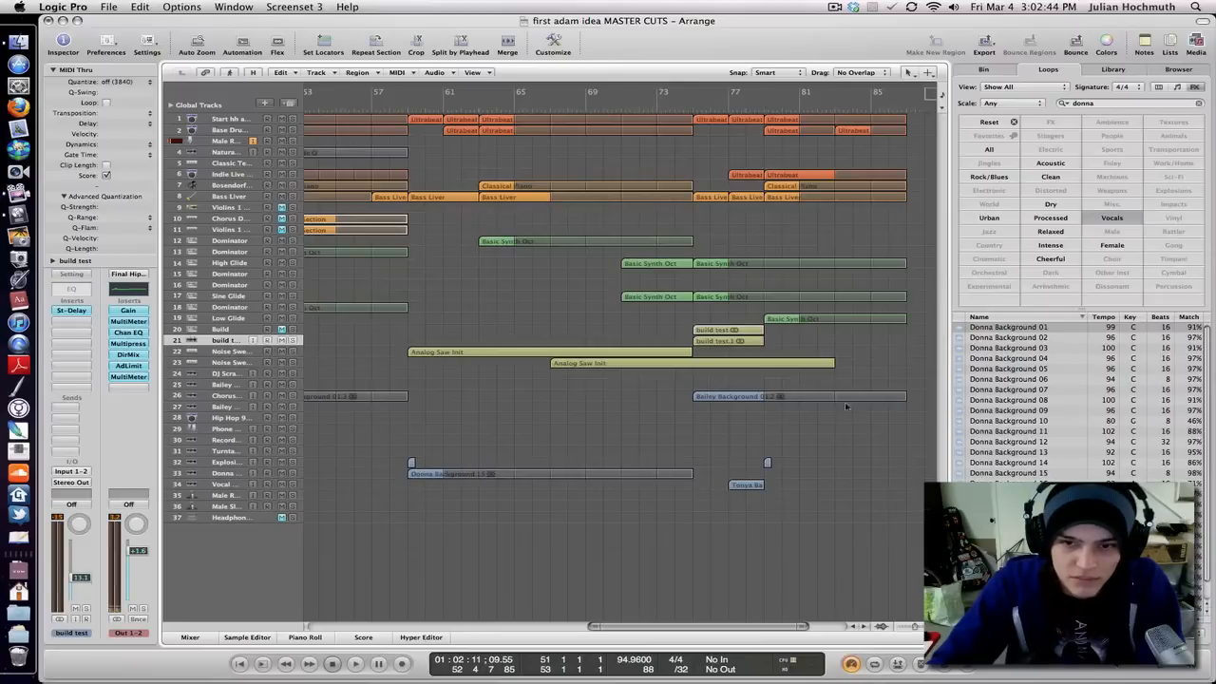
Hide the loop browser to widen the arrangement, and review the whole song from bar 1 to its end.
{"action": "left_click", "coordinate": [1196, 43]}
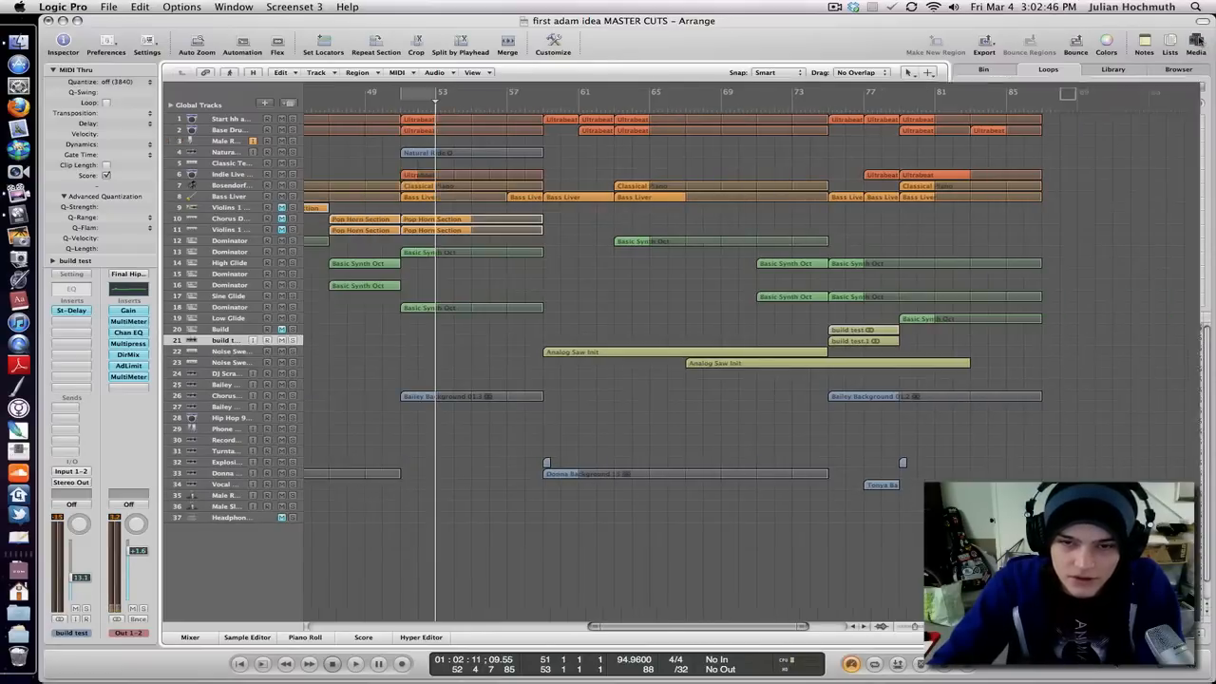
{"action": "scroll", "coordinate": [1045, 265], "scroll_direction": "left", "scroll_amount": 15}
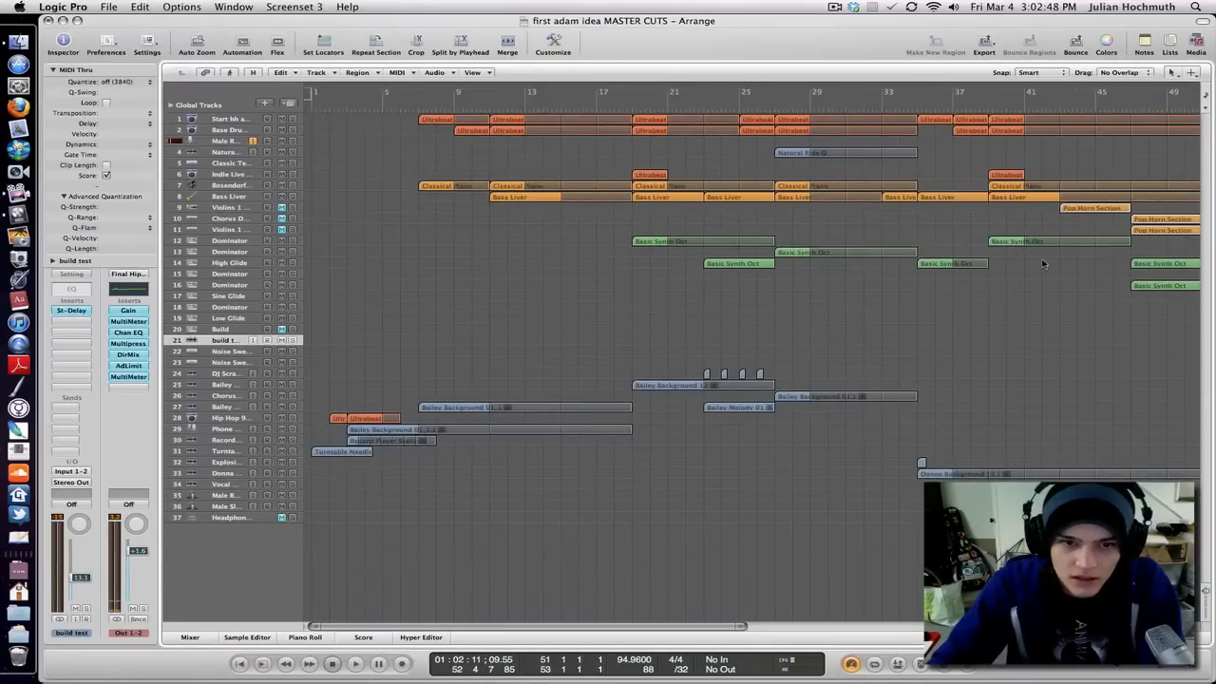
{"action": "scroll", "coordinate": [1042, 265], "scroll_direction": "right", "scroll_amount": 15}
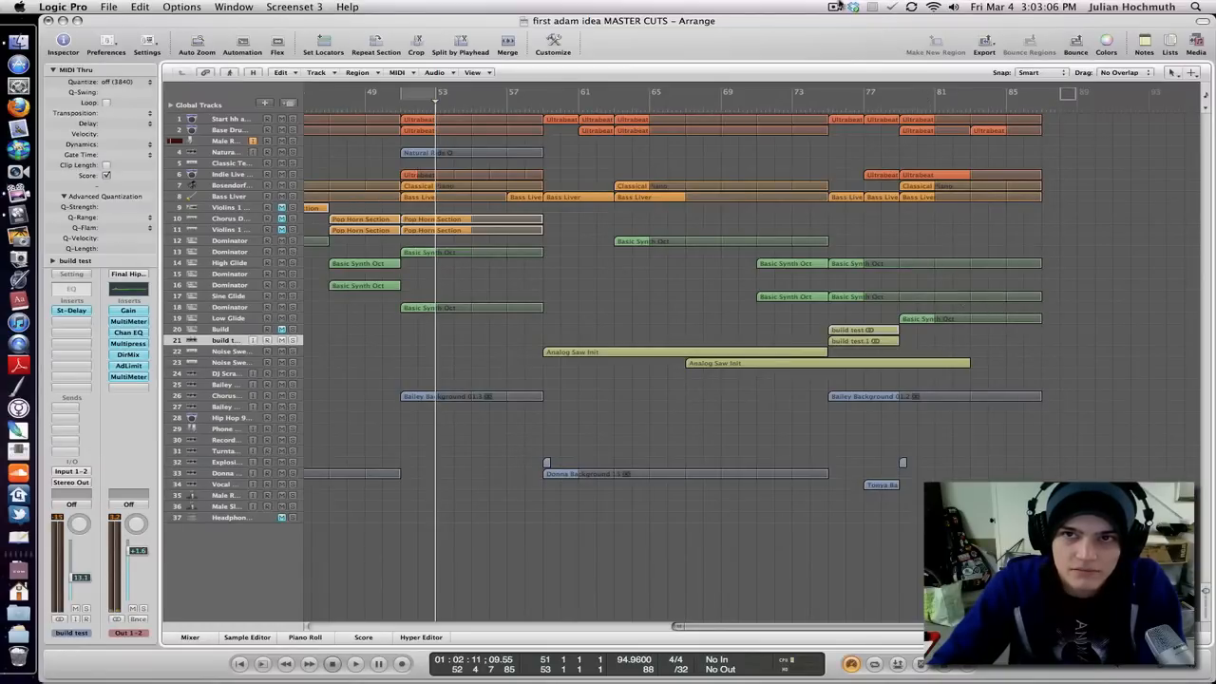
{"action": "left_click", "coordinate": [834, 8]}
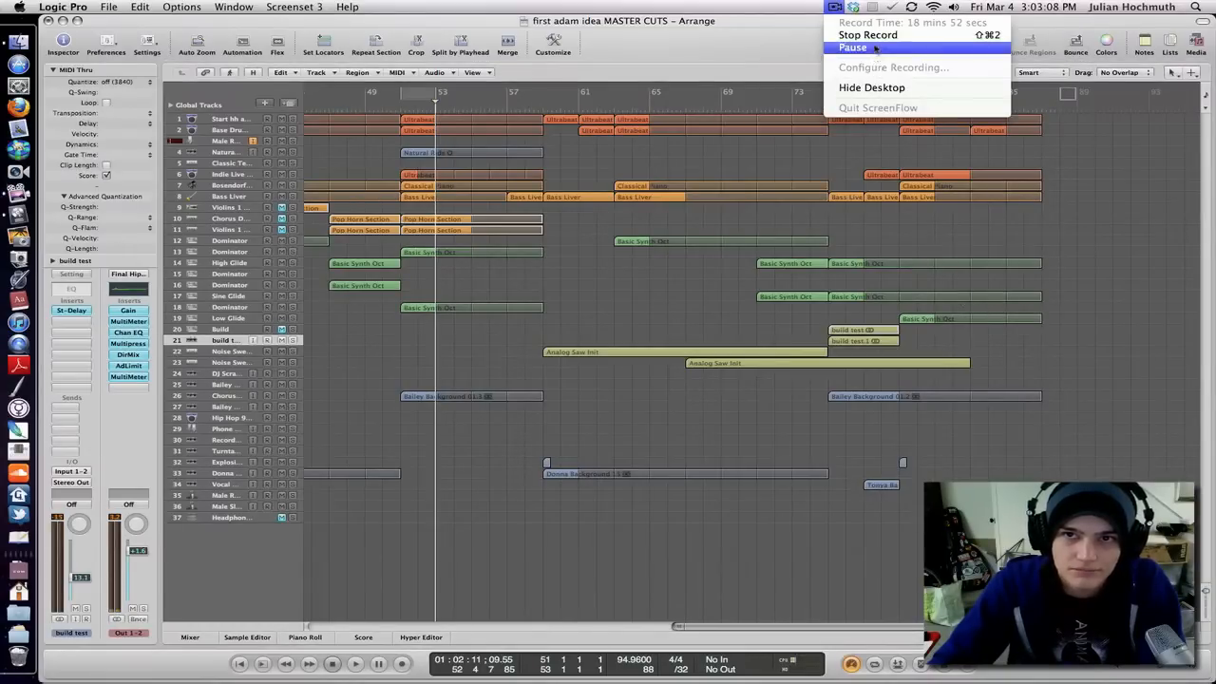